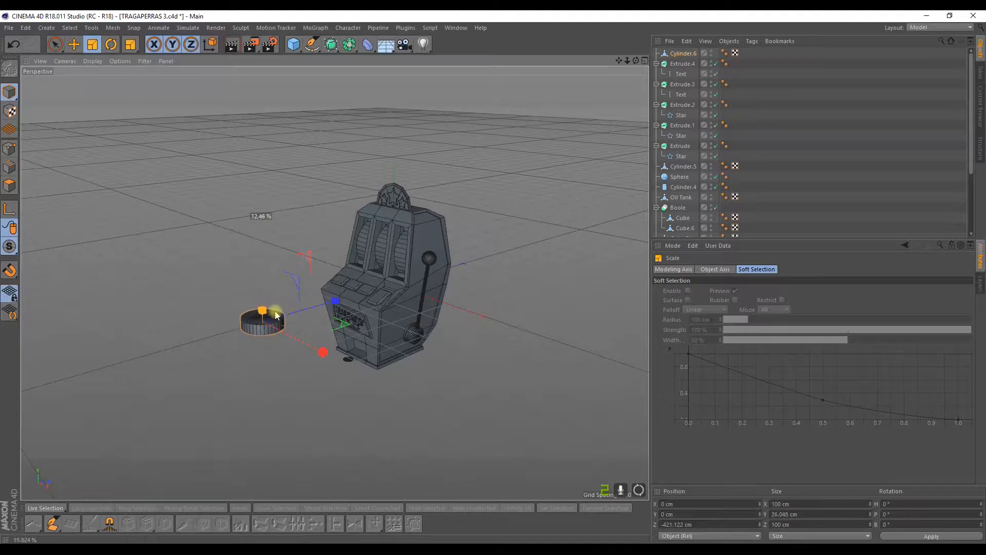
Step: Scale the cylinder into a flat disc about 634 cm wide and 8 cm thick, and place it beneath the slot machine
{"action": "left_click_drag", "start_coordinate": [109, 255], "coordinate": [443, 159]}
{"action": "left_click_drag", "start_coordinate": [258, 226], "coordinate": [272, 317]}
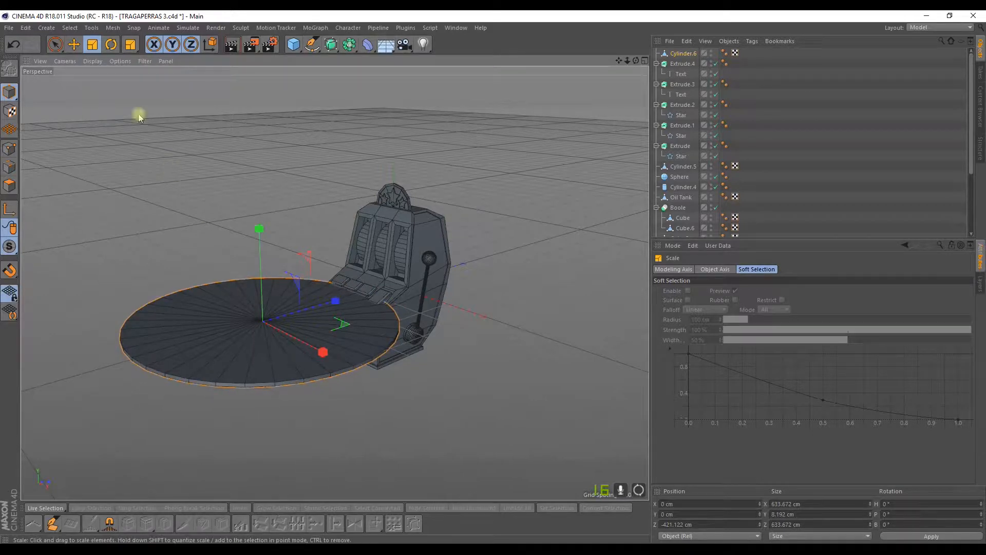
{"action": "left_click", "coordinate": [73, 43]}
{"action": "left_click_drag", "start_coordinate": [327, 297], "coordinate": [434, 282]}
{"action": "left_click_drag", "start_coordinate": [399, 223], "coordinate": [407, 266]}
Step: Thicken the small coin in front of the machine's payout opening to about 1.3 cm
{"action": "left_click_drag", "start_coordinate": [389, 306], "coordinate": [443, 308], "text": "alt"}
{"action": "scroll", "coordinate": [393, 365], "scroll_direction": "up", "scroll_amount": 6}
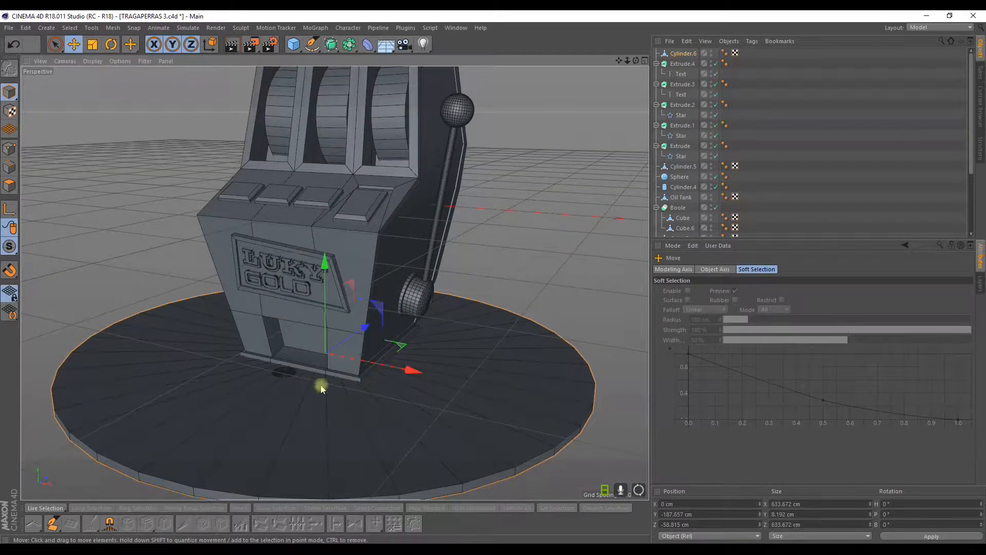
{"action": "left_click", "coordinate": [289, 371]}
{"action": "left_click_drag", "start_coordinate": [293, 387], "coordinate": [260, 407], "text": "alt"}
{"action": "scroll", "coordinate": [260, 407], "scroll_direction": "up", "scroll_amount": 8}
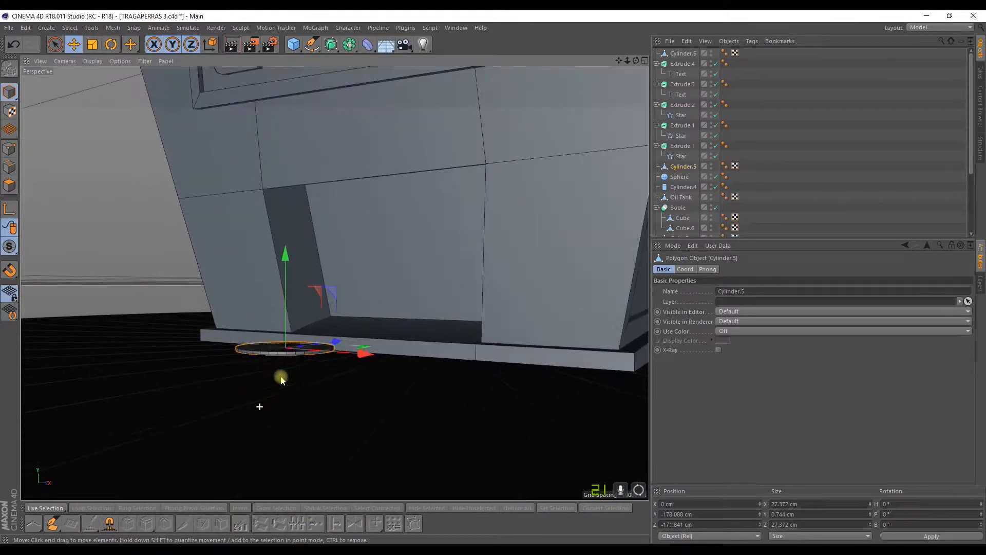
{"action": "key", "text": "t"}
{"action": "left_click_drag", "start_coordinate": [286, 244], "coordinate": [282, 175]}
{"action": "scroll", "coordinate": [268, 211], "scroll_direction": "down", "scroll_amount": 6}
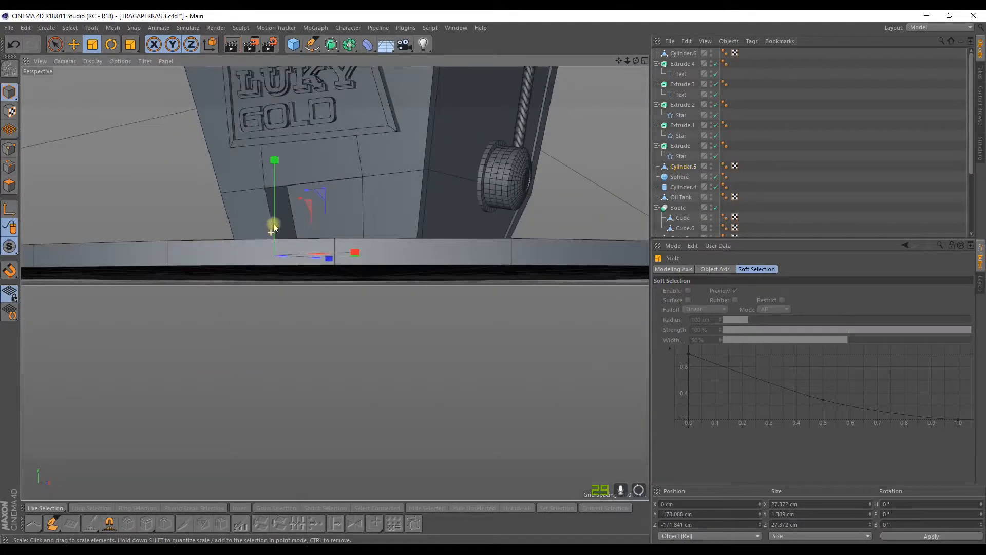
{"action": "left_click_drag", "start_coordinate": [270, 212], "coordinate": [281, 285], "text": "alt"}
{"action": "scroll", "coordinate": [282, 285], "scroll_direction": "down", "scroll_amount": 6}
{"action": "left_click", "coordinate": [480, 214]}
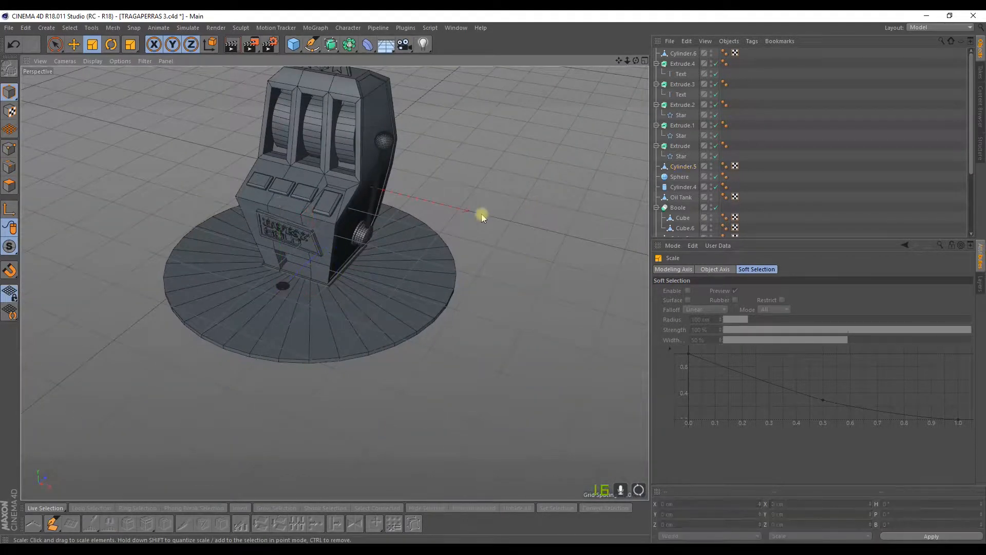
Step: Render a viewport preview of the slot machine on its base disc and inspect the model from several angles
{"action": "left_click_drag", "start_coordinate": [473, 187], "coordinate": [467, 235], "text": "alt"}
{"action": "left_click", "coordinate": [399, 380]}
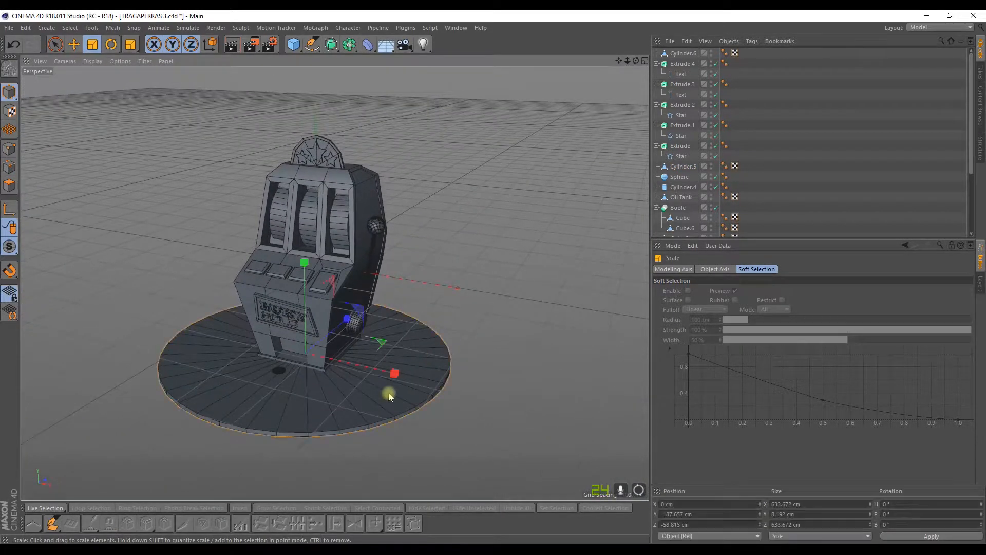
{"action": "left_click_drag", "start_coordinate": [408, 371], "coordinate": [411, 344], "text": "alt"}
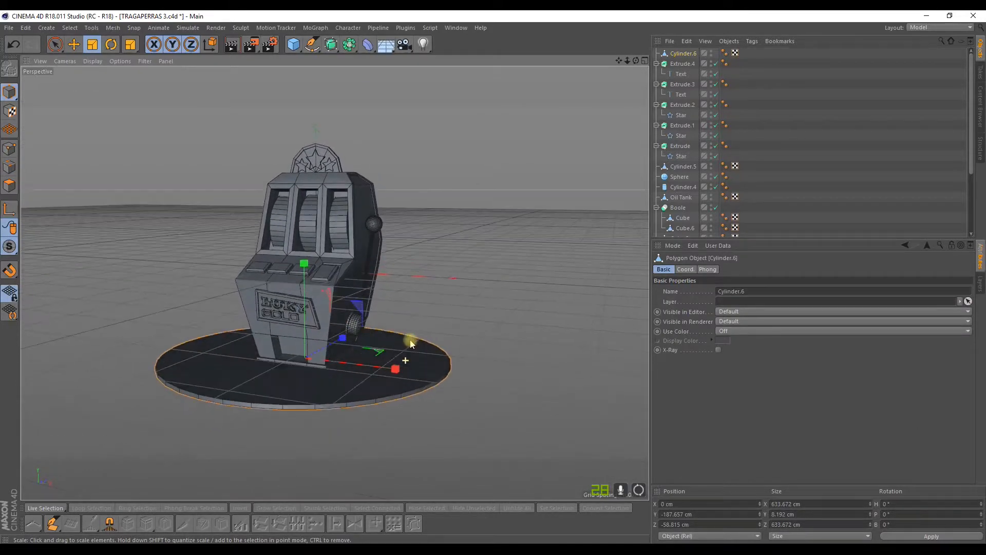
{"action": "left_click", "coordinate": [232, 44]}
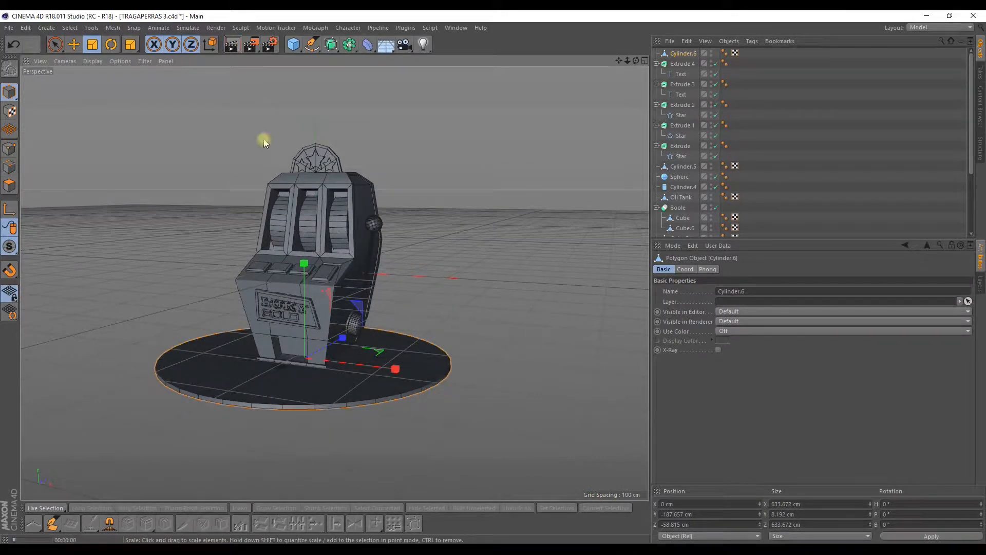
{"action": "left_click", "coordinate": [428, 272], "text": "alt"}
{"action": "left_click_drag", "start_coordinate": [428, 275], "coordinate": [427, 286], "text": "alt"}
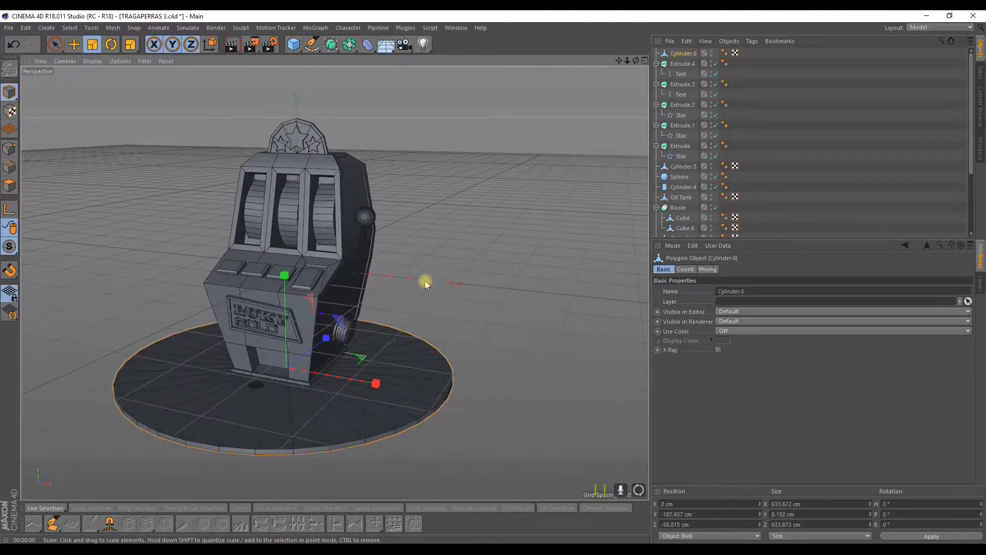
{"action": "left_click_drag", "start_coordinate": [436, 221], "coordinate": [349, 215], "text": "alt"}
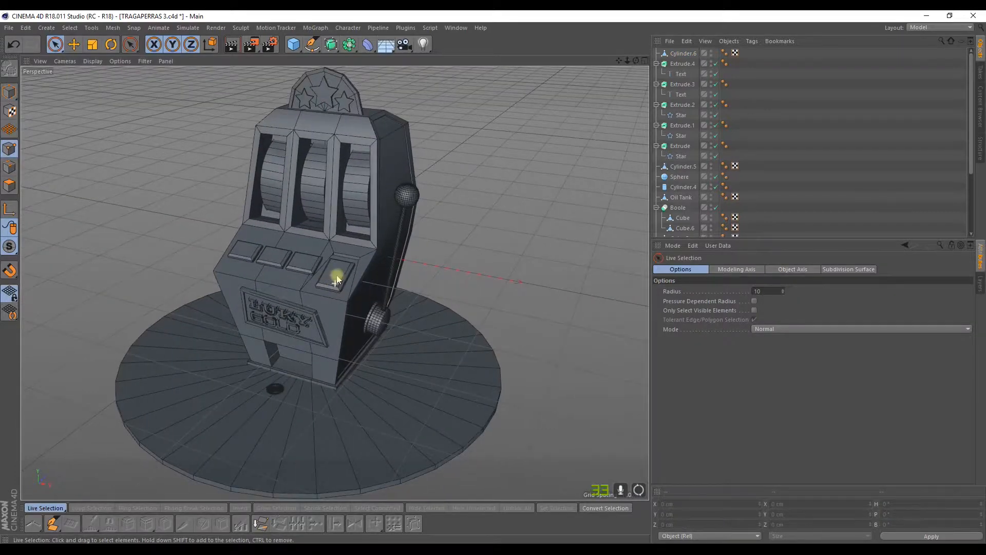
{"action": "middle_click_drag", "start_coordinate": [338, 275], "coordinate": [326, 286], "text": "alt"}
{"action": "scroll", "coordinate": [326, 286], "scroll_direction": "down", "scroll_amount": 2}
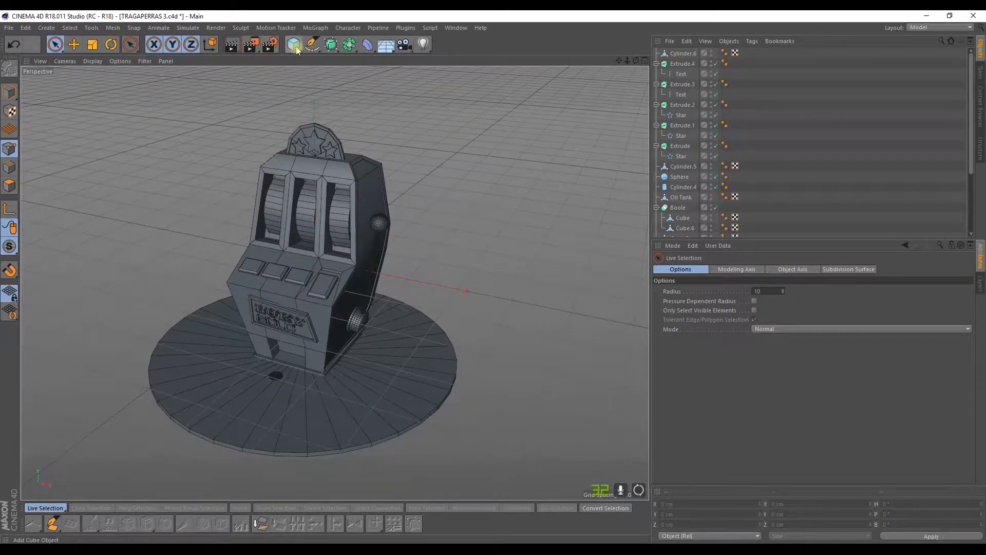
Step: Switch to the Standard layout and extend the timeline and its preview range to 150 frames
{"action": "left_click", "coordinate": [918, 27]}
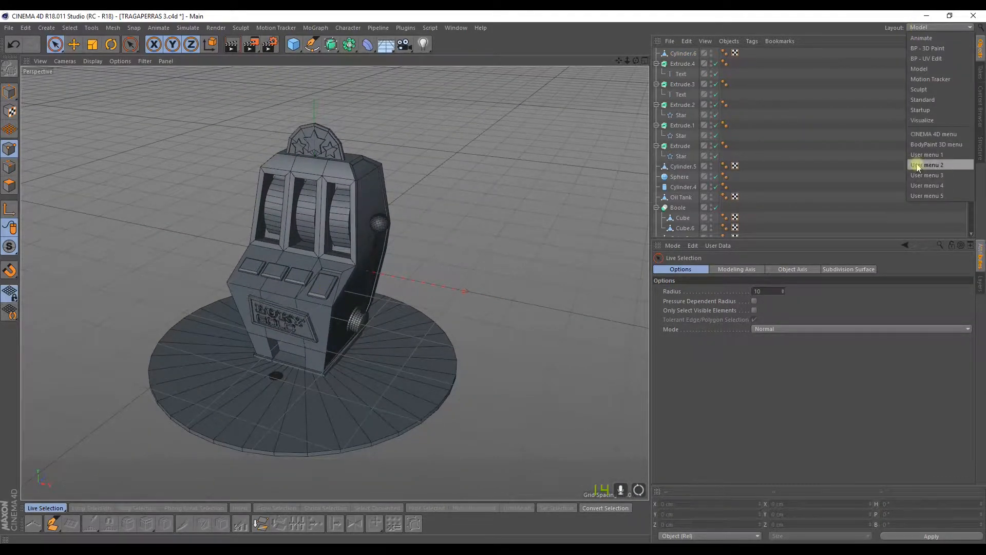
{"action": "left_click", "coordinate": [924, 99]}
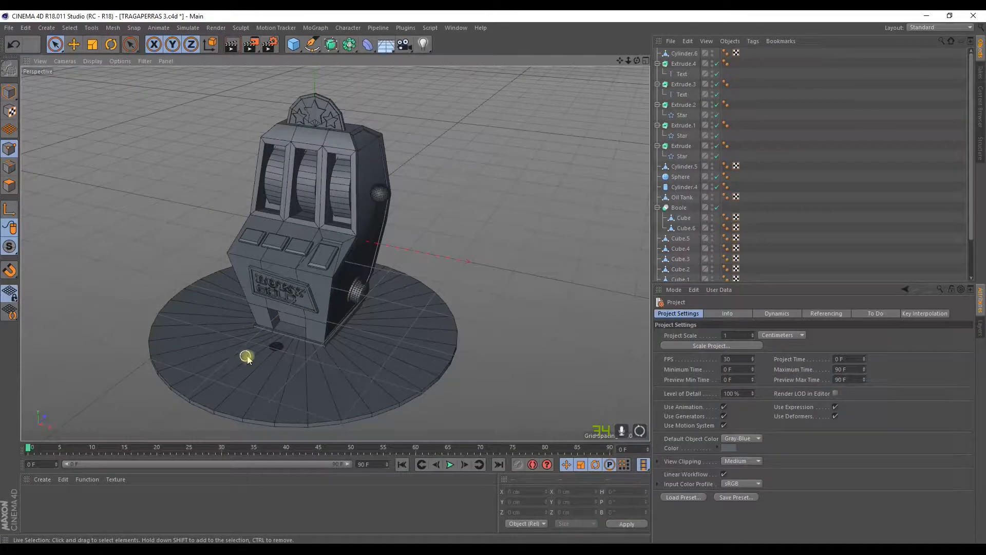
{"action": "left_click_drag", "start_coordinate": [246, 356], "coordinate": [249, 337], "text": "alt"}
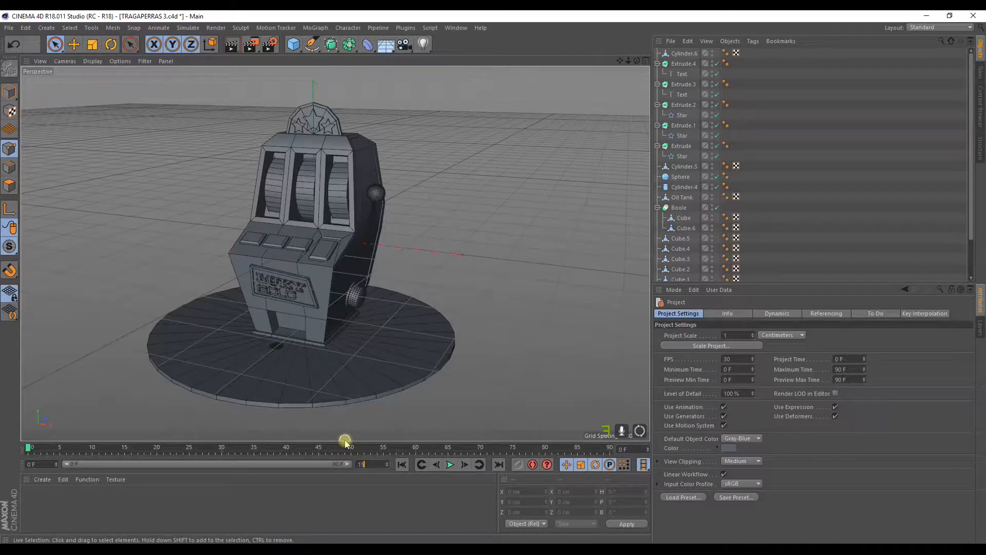
{"action": "key", "text": "Return"}
{"action": "left_click_drag", "start_coordinate": [238, 467], "coordinate": [352, 466]}
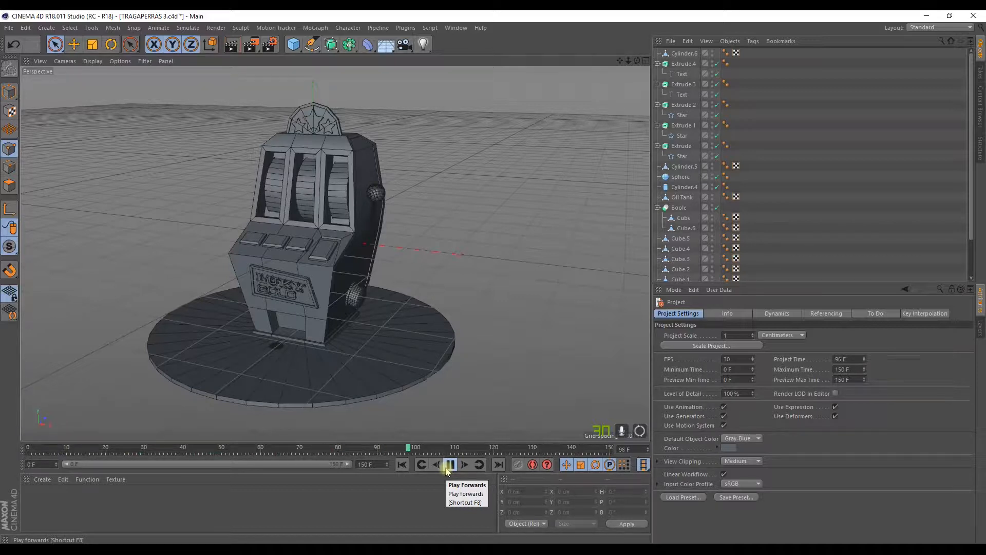
Step: Check the timeline playback and place the playhead at frame 10
{"action": "left_click", "coordinate": [449, 465]}
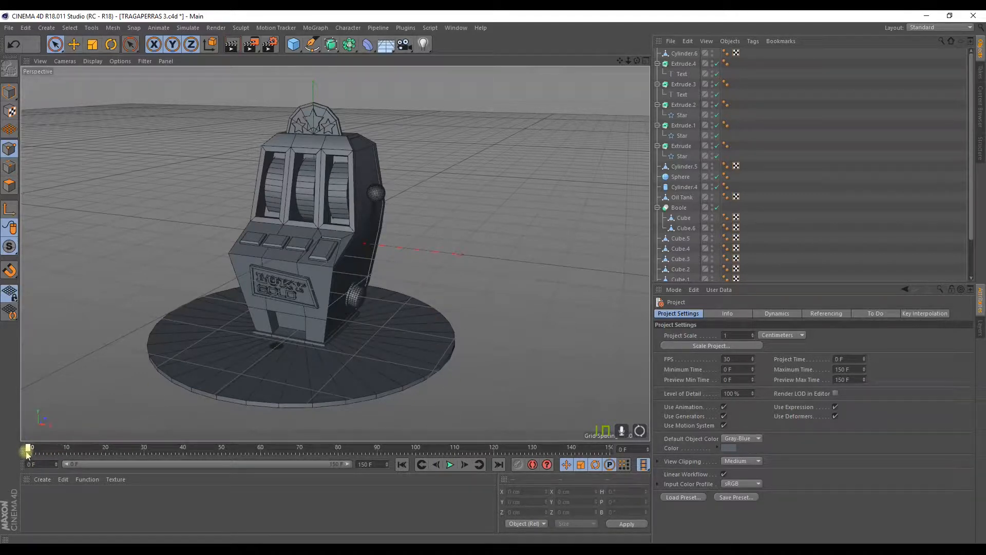
{"action": "left_click_drag", "start_coordinate": [63, 450], "coordinate": [97, 450]}
{"action": "left_click_drag", "start_coordinate": [22, 456], "coordinate": [67, 455]}
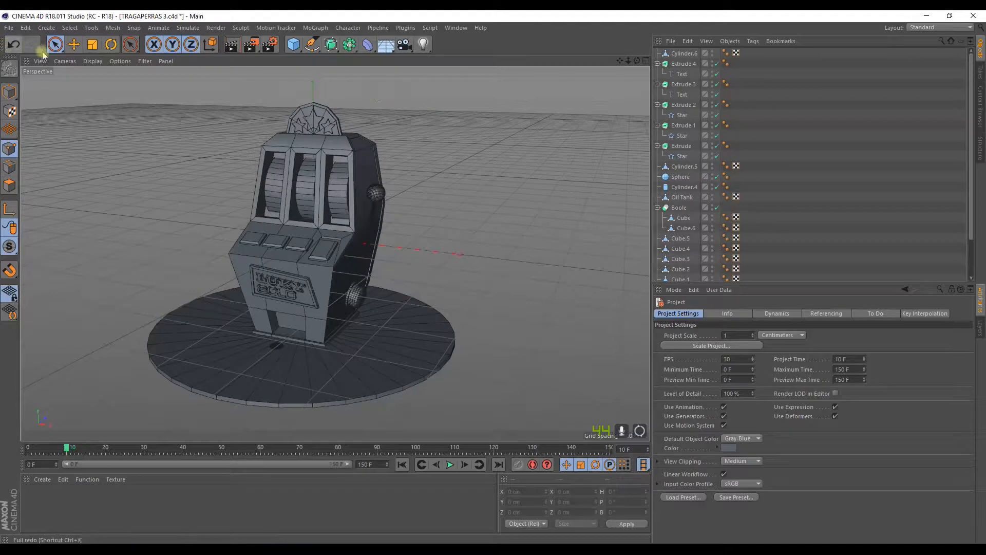
Step: Group the lever's knob sphere, rod and round base together under one null object
{"action": "left_click", "coordinate": [74, 44]}
{"action": "left_click", "coordinate": [373, 194]}
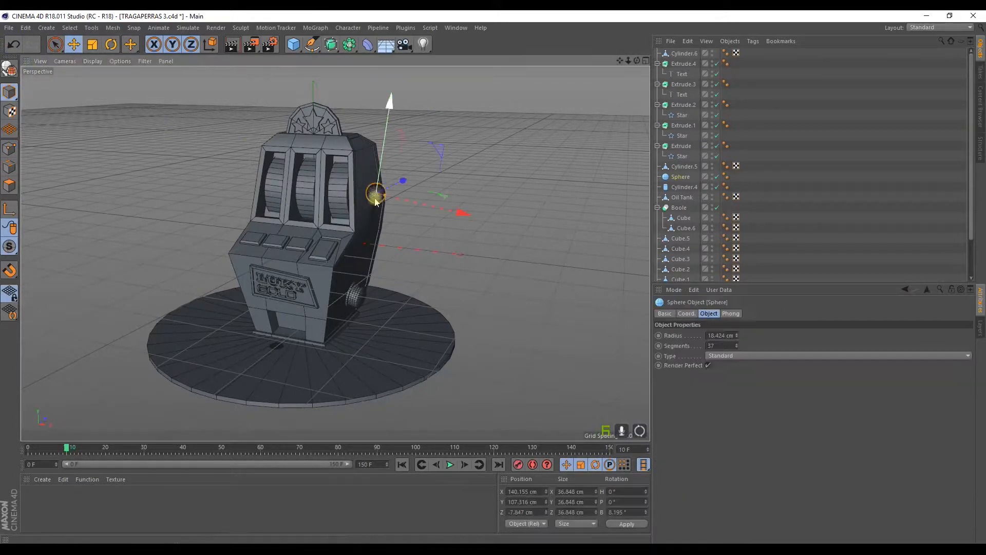
{"action": "left_click", "coordinate": [373, 229], "text": "shift"}
{"action": "left_click", "coordinate": [356, 302], "text": "shift"}
{"action": "right_click", "coordinate": [682, 180]}
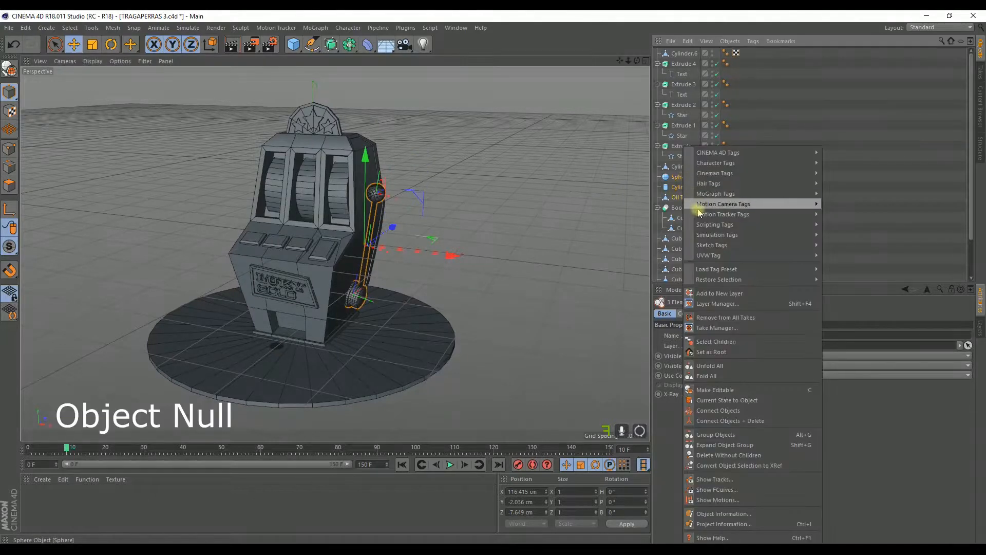
{"action": "left_click", "coordinate": [717, 436]}
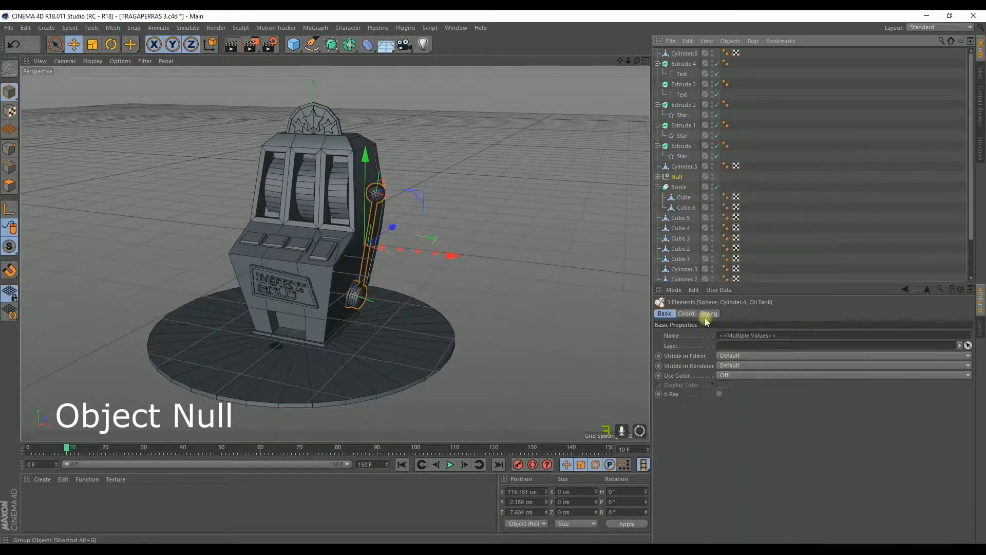
Step: Move the null's axis to the lever's round base, at about Y -118 cm, and tilt it to about 10.7° bank
{"action": "left_click_drag", "start_coordinate": [405, 222], "coordinate": [73, 268], "text": "alt"}
{"action": "scroll", "coordinate": [387, 208], "scroll_direction": "up", "scroll_amount": 4}
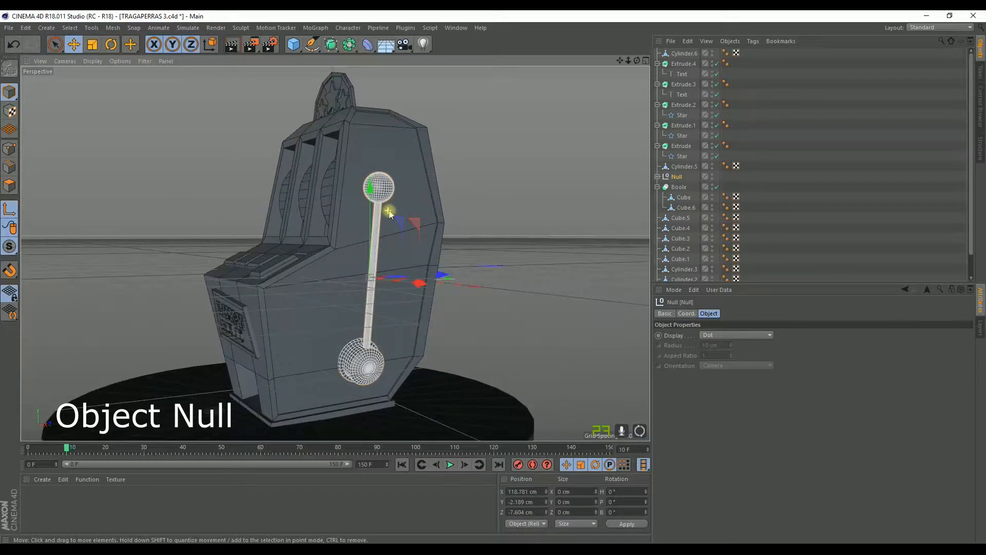
{"action": "left_click_drag", "start_coordinate": [385, 215], "coordinate": [480, 377], "text": "alt"}
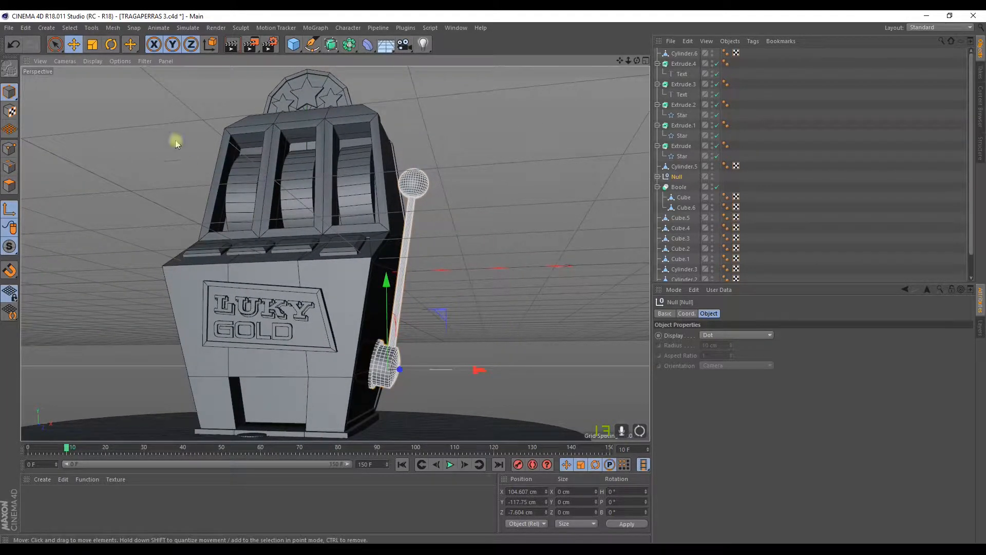
{"action": "left_click", "coordinate": [111, 44]}
{"action": "scroll", "coordinate": [315, 292], "scroll_direction": "up", "scroll_amount": 4}
{"action": "left_click_drag", "start_coordinate": [456, 321], "coordinate": [427, 340], "text": "alt"}
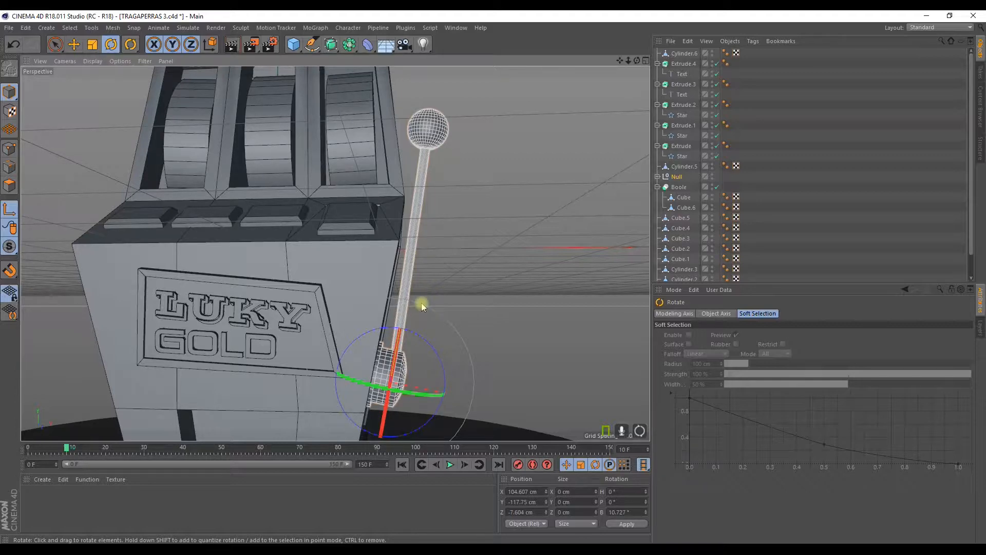
Step: Try rotating the null at the lever's base, undo the rotation, and check the lever from other angles
{"action": "scroll", "coordinate": [537, 278], "scroll_direction": "down", "scroll_amount": 3}
{"action": "left_click_drag", "start_coordinate": [533, 278], "coordinate": [402, 265], "text": "alt"}
{"action": "scroll", "coordinate": [632, 208], "scroll_direction": "down", "scroll_amount": 2}
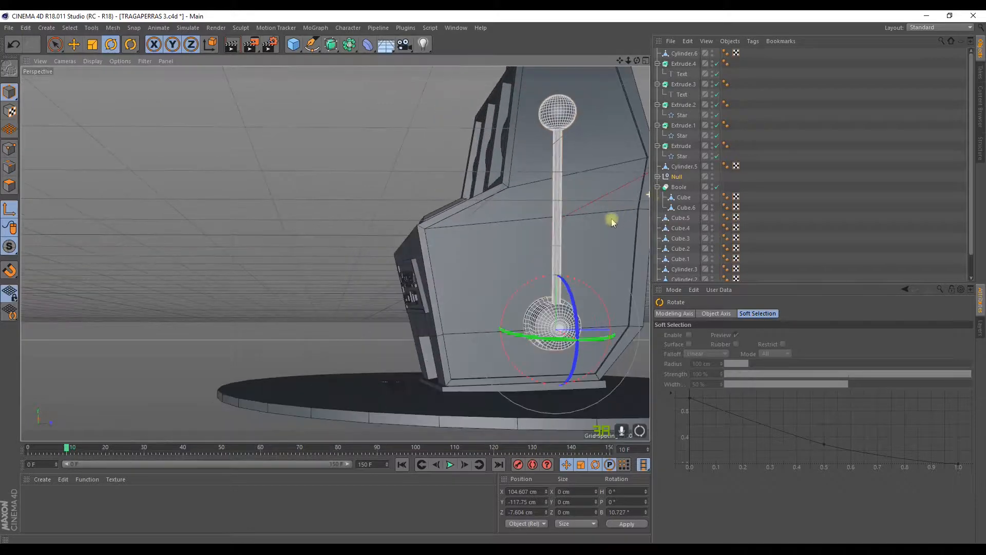
{"action": "mouse_move", "coordinate": [524, 282]}
{"action": "left_mouse_down"}
{"action": "mouse_move", "coordinate": [515, 293]}
{"action": "mouse_move", "coordinate": [531, 280]}
{"action": "left_mouse_up"}
{"action": "key", "text": "ctrl+z"}
{"action": "left_click_drag", "start_coordinate": [174, 185], "coordinate": [264, 225], "text": "alt"}
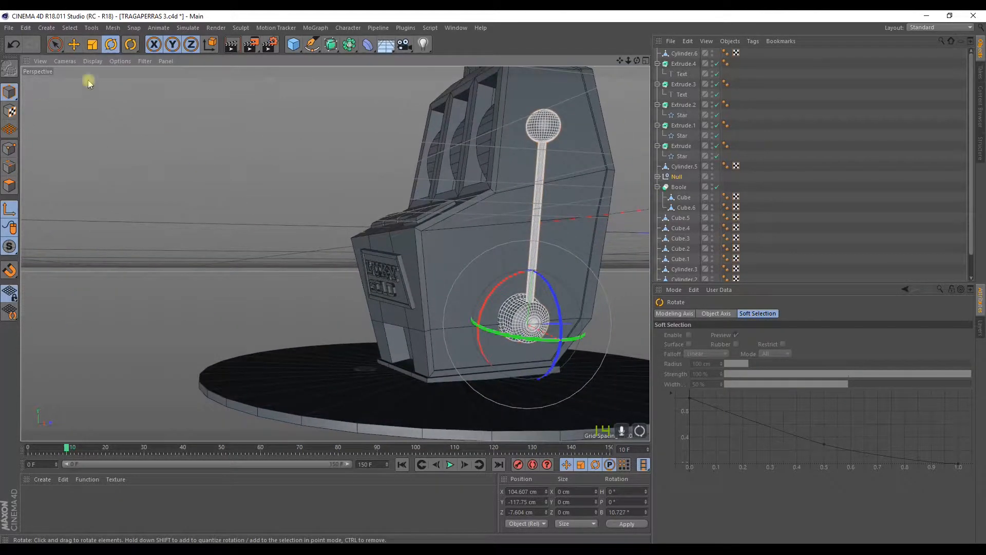
{"action": "left_click", "coordinate": [55, 44]}
{"action": "left_click", "coordinate": [180, 169]}
{"action": "left_click_drag", "start_coordinate": [180, 169], "coordinate": [242, 213], "text": "alt"}
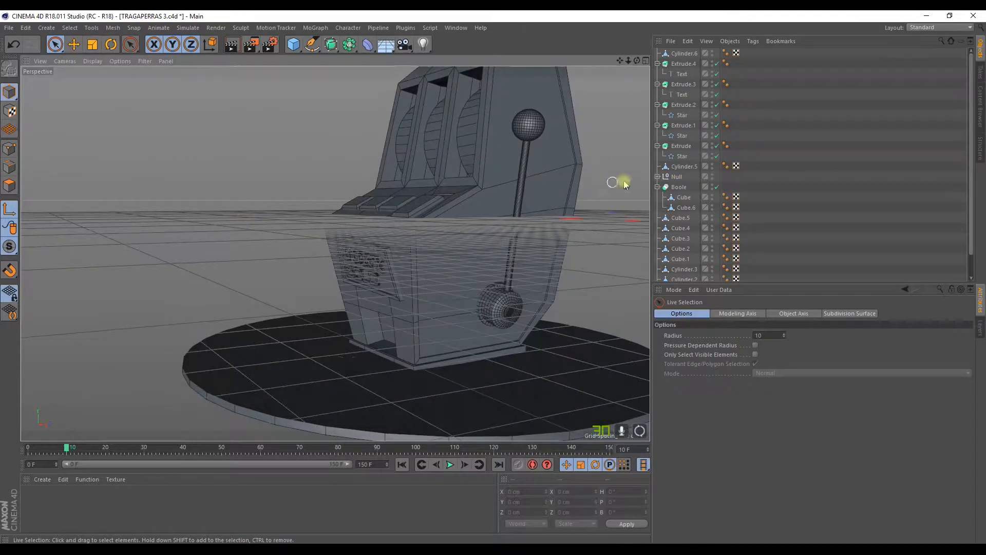
{"action": "left_click_drag", "start_coordinate": [568, 183], "coordinate": [550, 247], "text": "alt"}
Step: Leave axis editing for the lever null, try rotating the lever about its base, and undo the trial rotation
{"action": "left_click", "coordinate": [676, 176]}
{"action": "key", "text": "e"}
{"action": "key", "text": "r"}
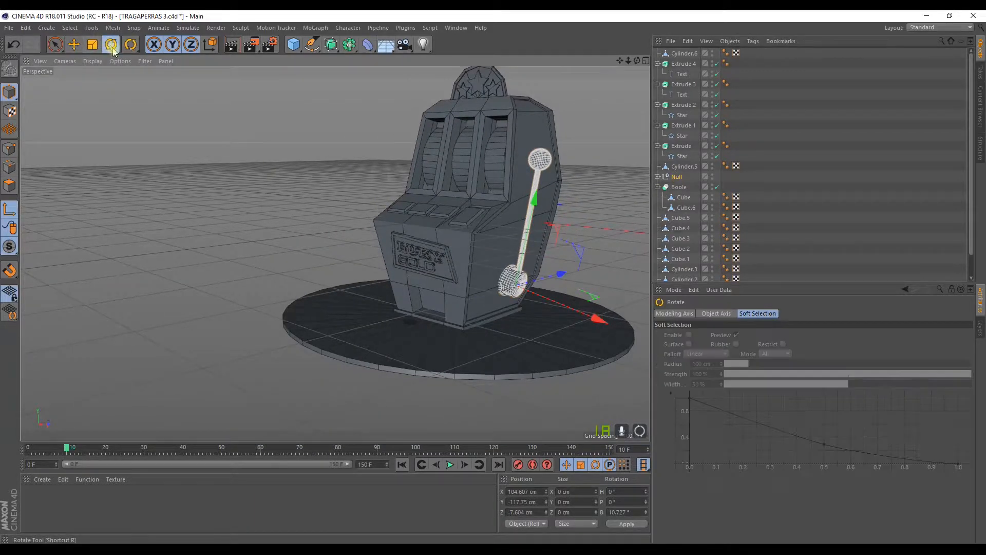
{"action": "mouse_move", "coordinate": [507, 246]}
{"action": "left_mouse_down"}
{"action": "mouse_move", "coordinate": [478, 288]}
{"action": "mouse_move", "coordinate": [480, 261]}
{"action": "mouse_move", "coordinate": [471, 285]}
{"action": "mouse_move", "coordinate": [509, 258]}
{"action": "left_mouse_up"}
{"action": "key", "text": "ctrl+z"}
{"action": "key", "text": "ctrl+z"}
Step: Record a position, scale and rotation keyframe for the lever null at frame 10 and display its coordinates
{"action": "left_click", "coordinate": [517, 465]}
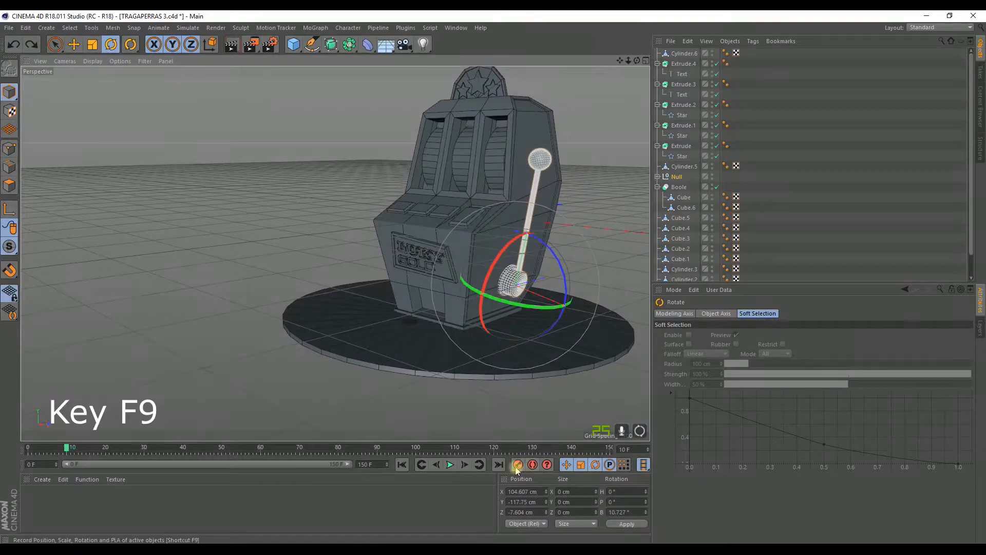
{"action": "left_click", "coordinate": [677, 176]}
{"action": "left_click", "coordinate": [703, 314]}
{"action": "left_click", "coordinate": [688, 314]}
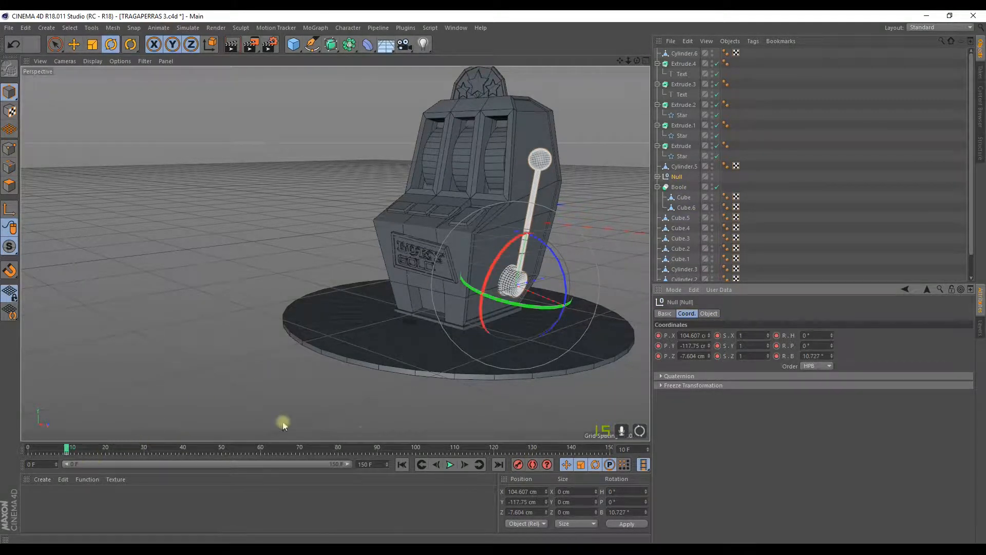
Step: Rotate the lever forward to a pitch of about 35.4° at frame 40 and keyframe that pitch at frames 40 and 50
{"action": "left_click", "coordinate": [451, 465]}
{"action": "left_click", "coordinate": [186, 448]}
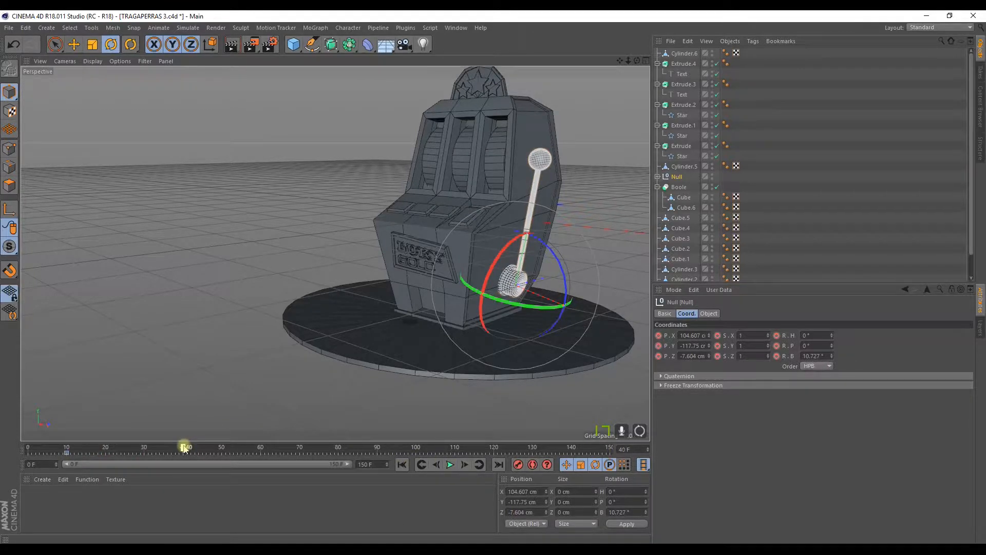
{"action": "left_click_drag", "start_coordinate": [495, 260], "coordinate": [483, 292]}
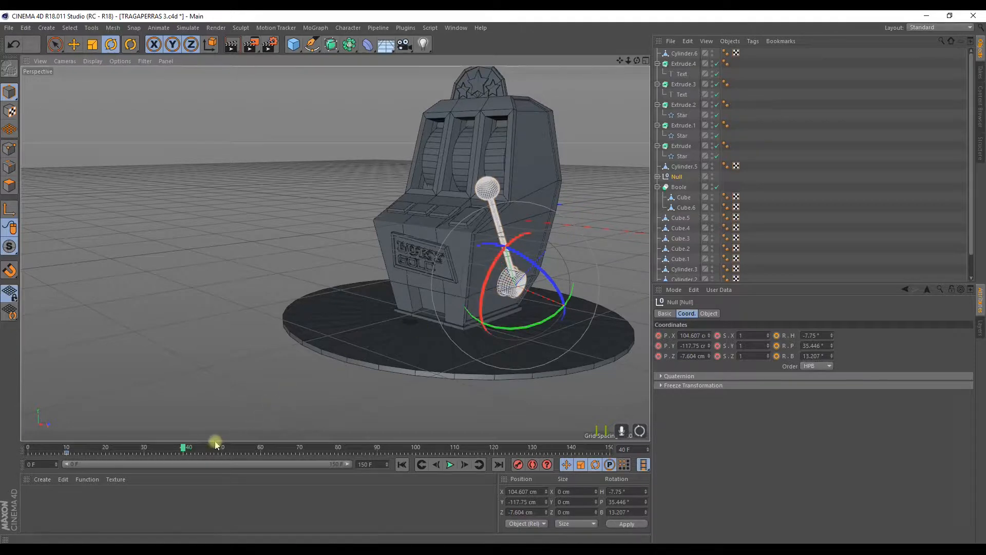
{"action": "left_click", "coordinate": [776, 345]}
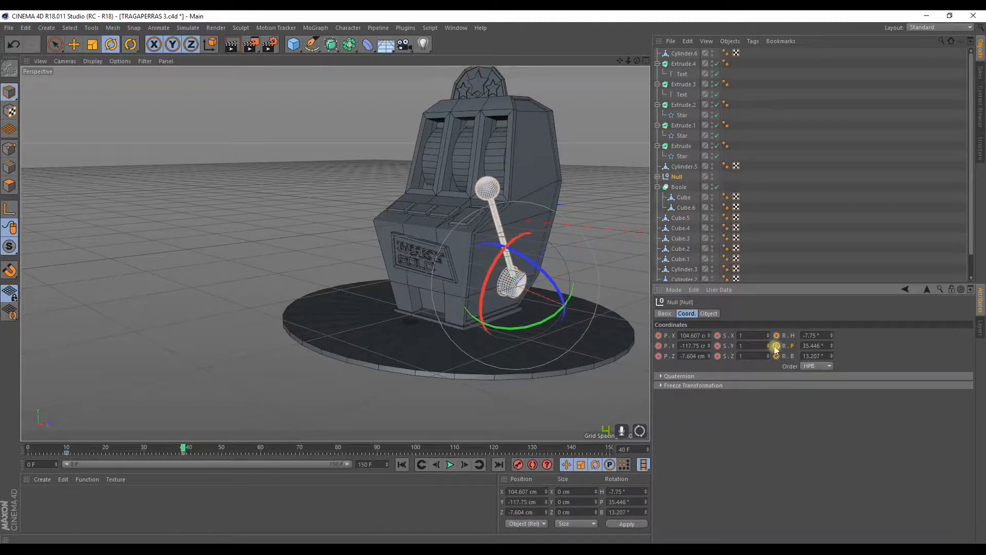
{"action": "left_click_drag", "start_coordinate": [184, 449], "coordinate": [220, 447]}
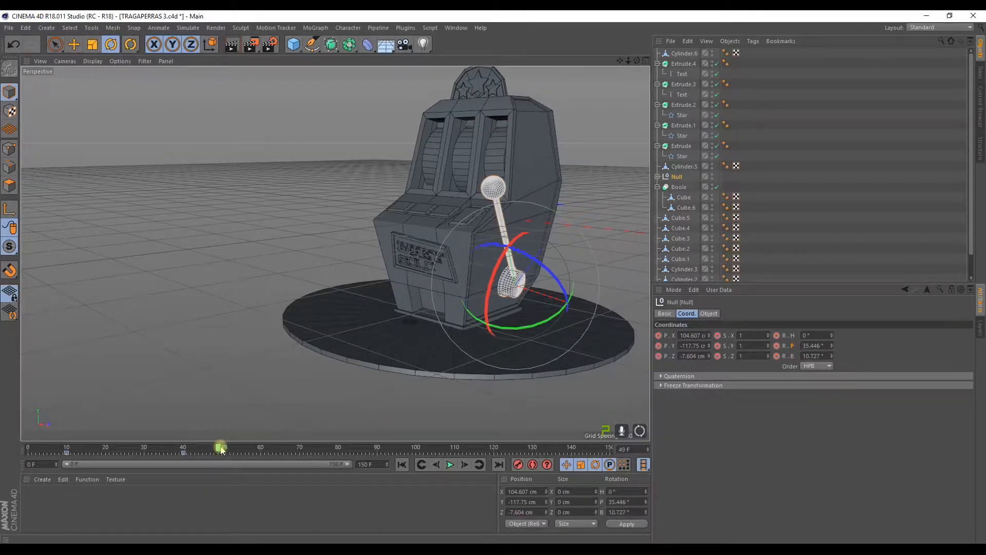
{"action": "left_click", "coordinate": [777, 349]}
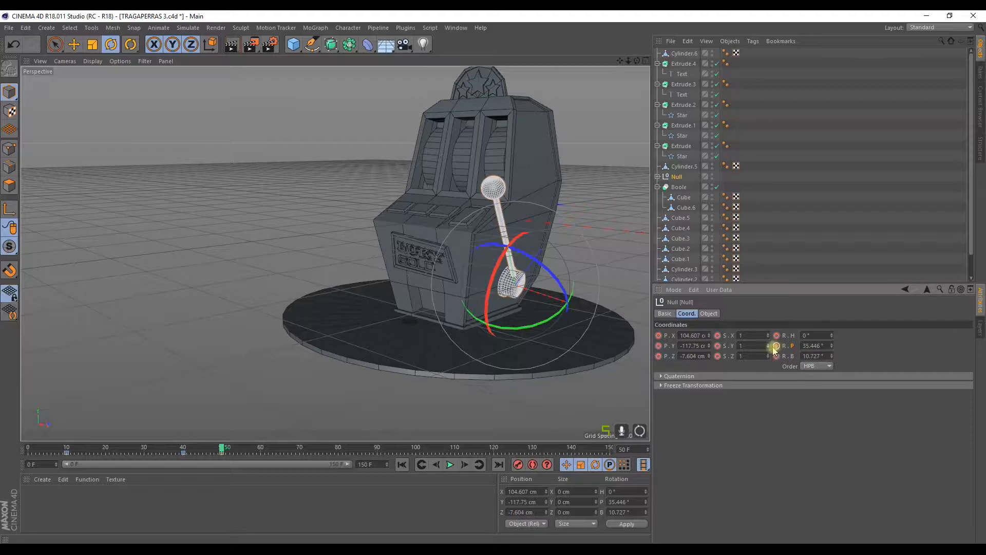
Step: Rotate the lever back to a pitch of about -1.2° at frame 80 and keyframe that pitch
{"action": "left_click_drag", "start_coordinate": [222, 448], "coordinate": [239, 448]}
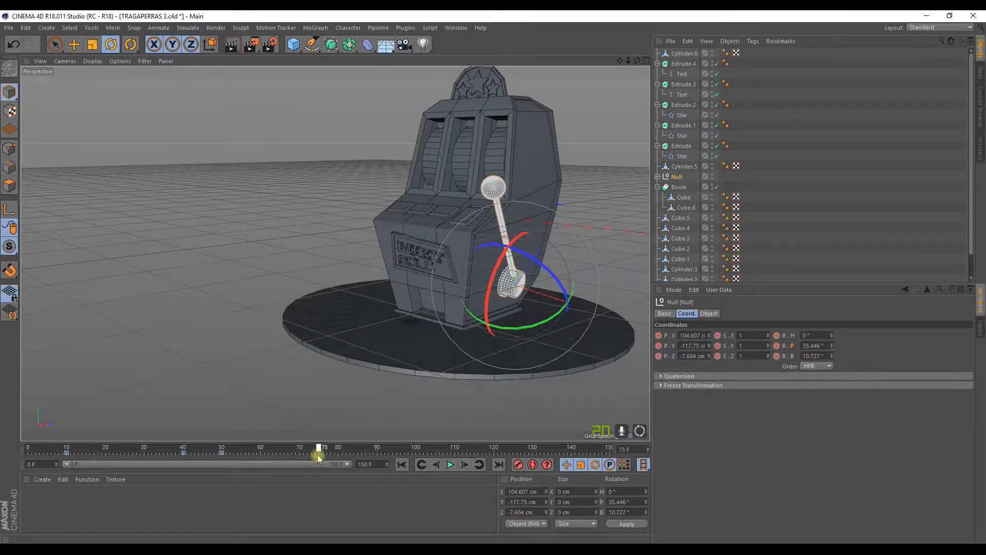
{"action": "left_click_drag", "start_coordinate": [334, 455], "coordinate": [302, 455]}
{"action": "left_click_drag", "start_coordinate": [484, 287], "coordinate": [503, 239]}
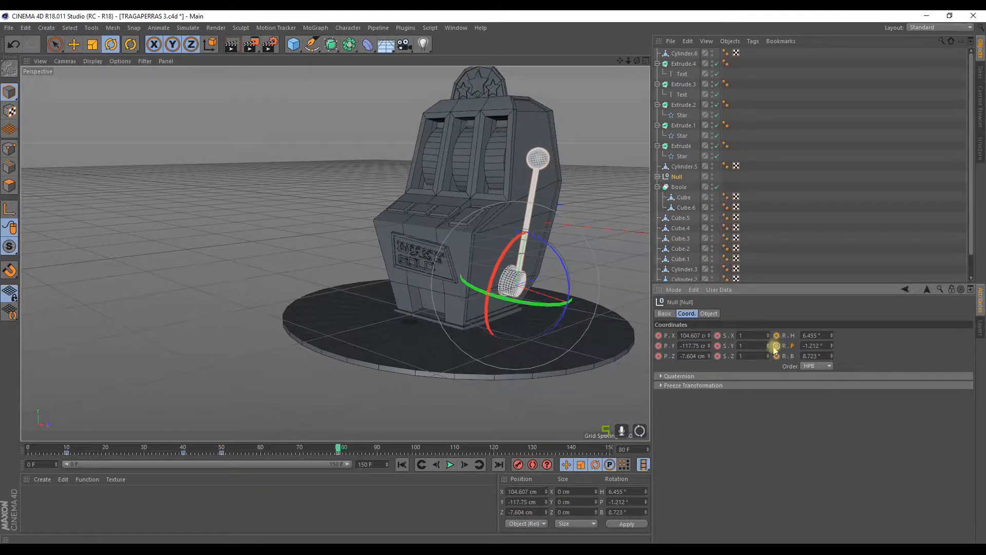
Step: Play the animation from frame 0 several times to check the timing of the lever's pull and return
{"action": "left_click_drag", "start_coordinate": [340, 449], "coordinate": [4, 469]}
{"action": "left_click", "coordinate": [451, 465]}
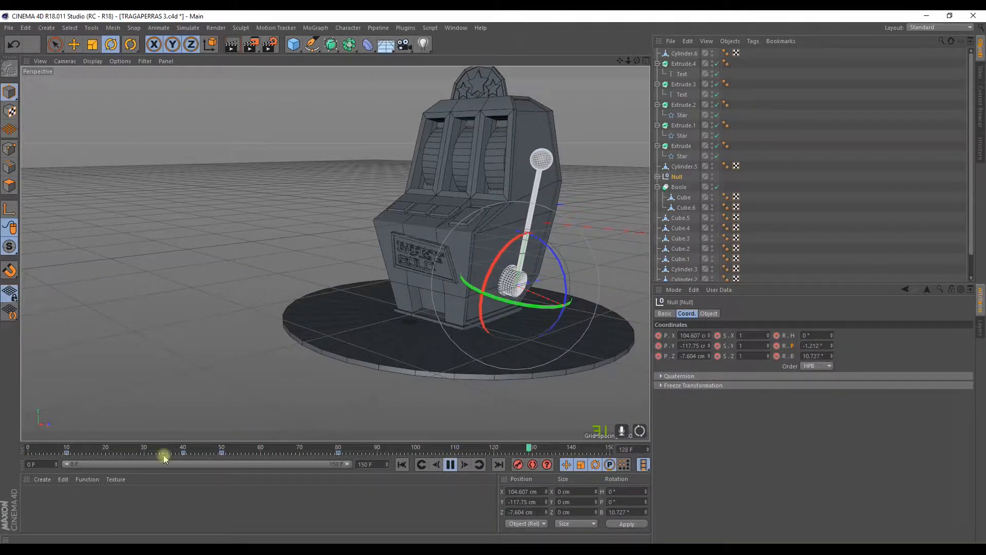
{"action": "left_click", "coordinate": [452, 465]}
{"action": "left_click_drag", "start_coordinate": [199, 450], "coordinate": [27, 450]}
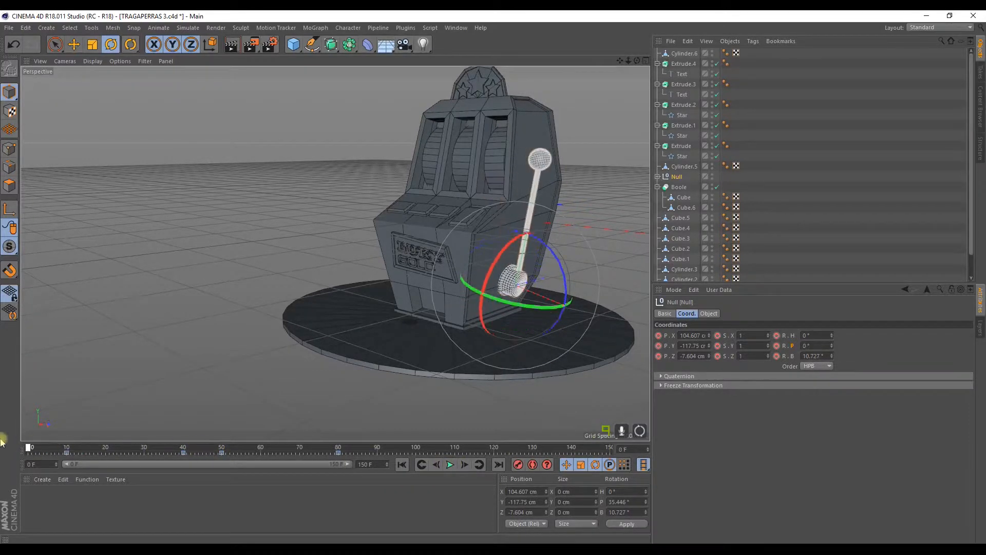
{"action": "left_click", "coordinate": [451, 465]}
{"action": "left_click", "coordinate": [450, 465]}
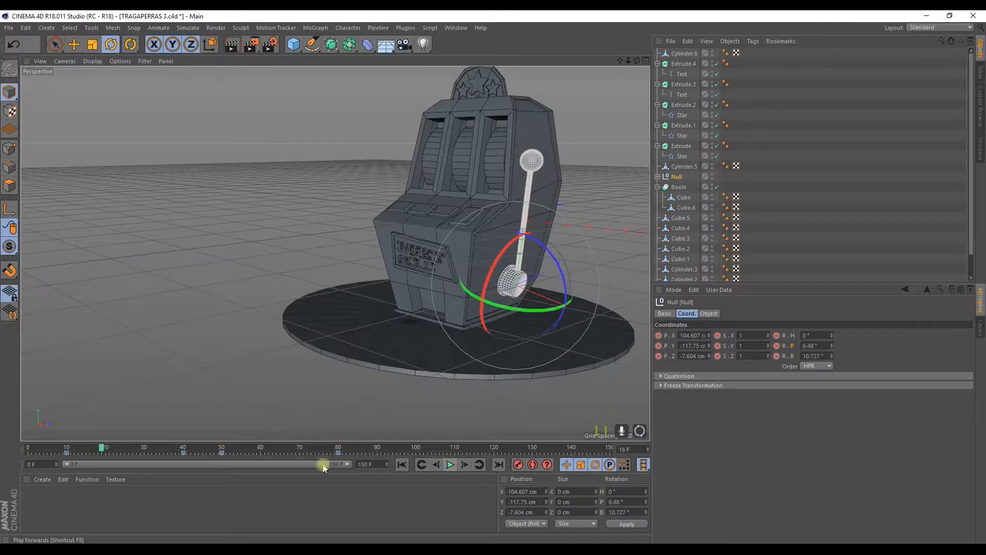
{"action": "left_click_drag", "start_coordinate": [102, 448], "coordinate": [2, 441]}
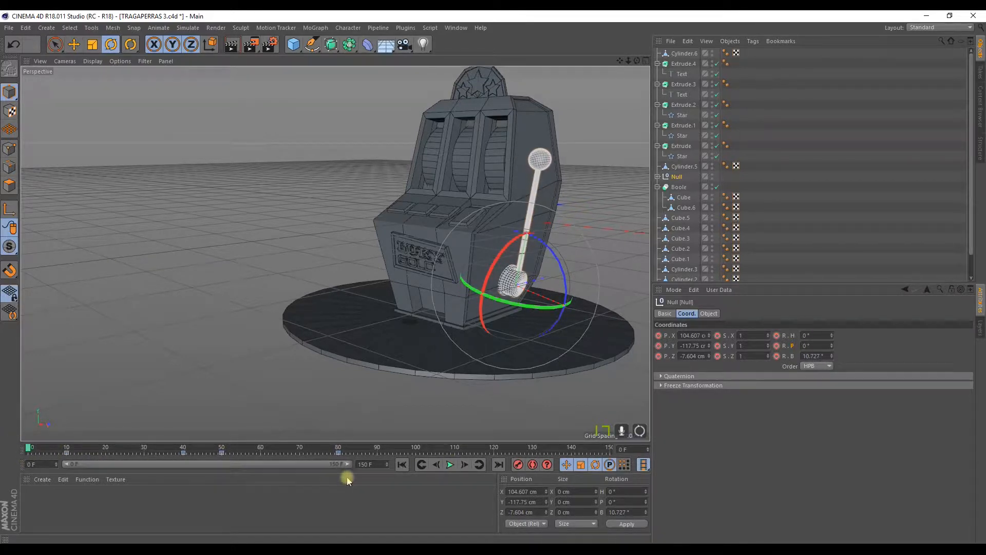
{"action": "left_click", "coordinate": [449, 465]}
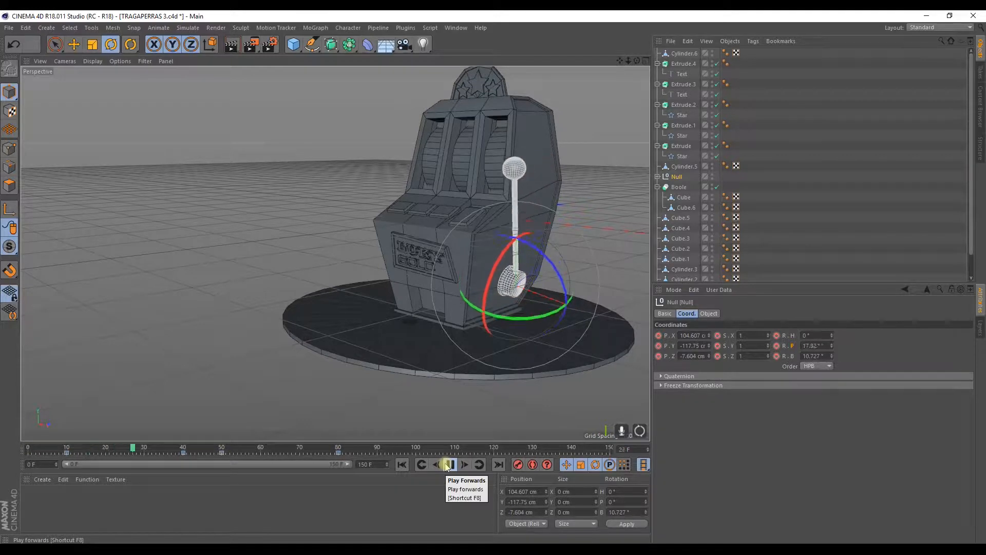
{"action": "left_click", "coordinate": [449, 465]}
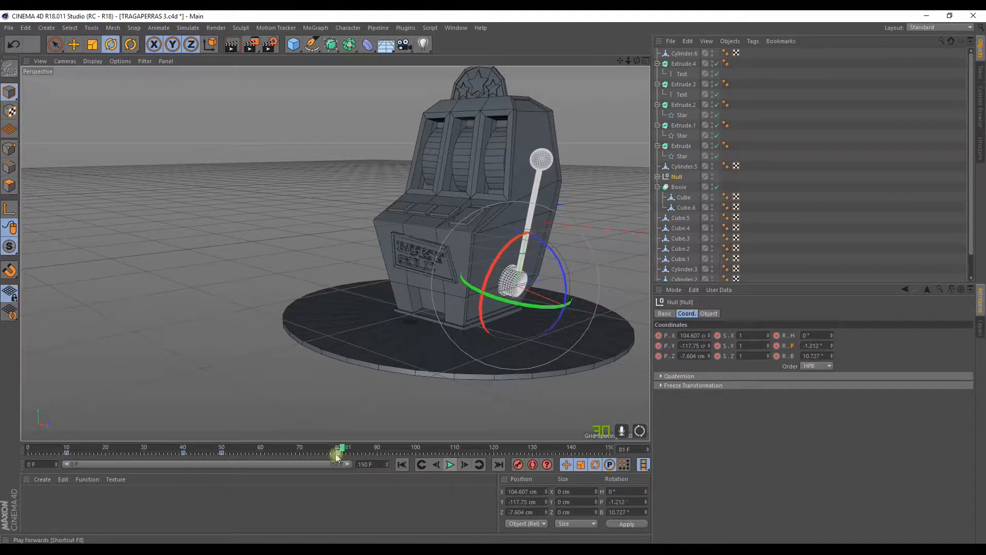
Step: Retime the lever by moving its keyframes at frames 40, 50 and 80 to frames 30, 40 and 60
{"action": "left_click_drag", "start_coordinate": [170, 456], "coordinate": [143, 457]}
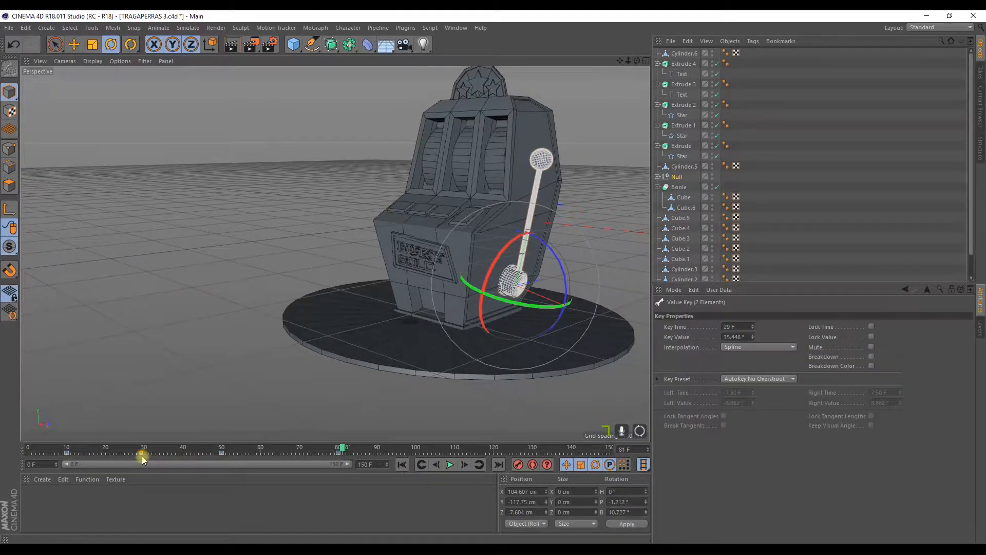
{"action": "left_click_drag", "start_coordinate": [220, 455], "coordinate": [207, 458]}
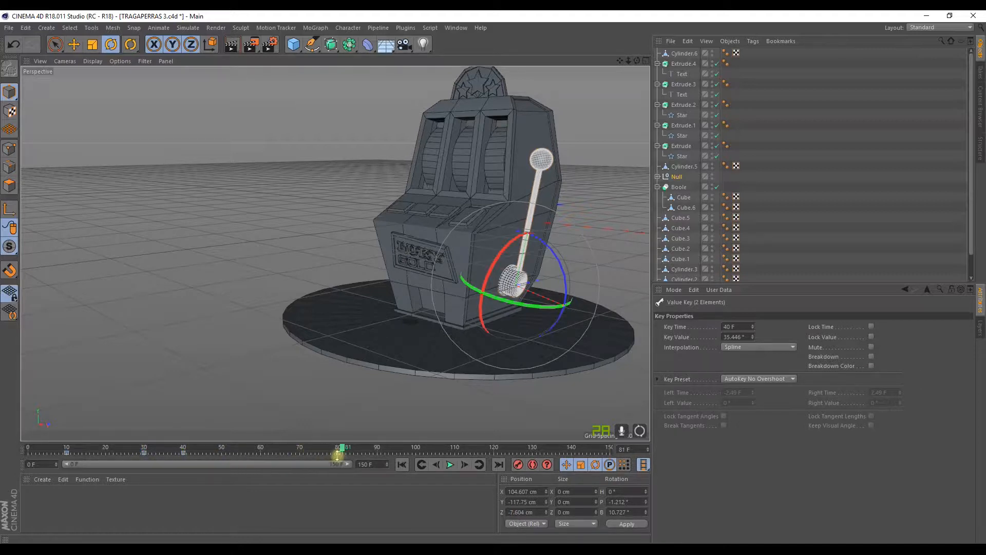
{"action": "left_click_drag", "start_coordinate": [337, 456], "coordinate": [287, 460]}
Step: Play the retimed lever motion from frame 0 and scrub back to the pulled position near frame 31
{"action": "left_click", "coordinate": [28, 452]}
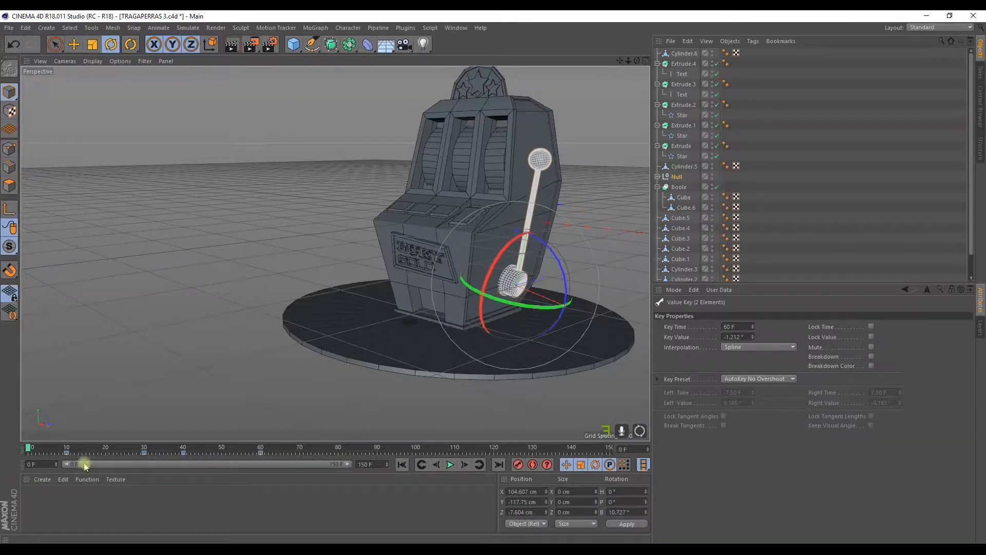
{"action": "left_click", "coordinate": [450, 466]}
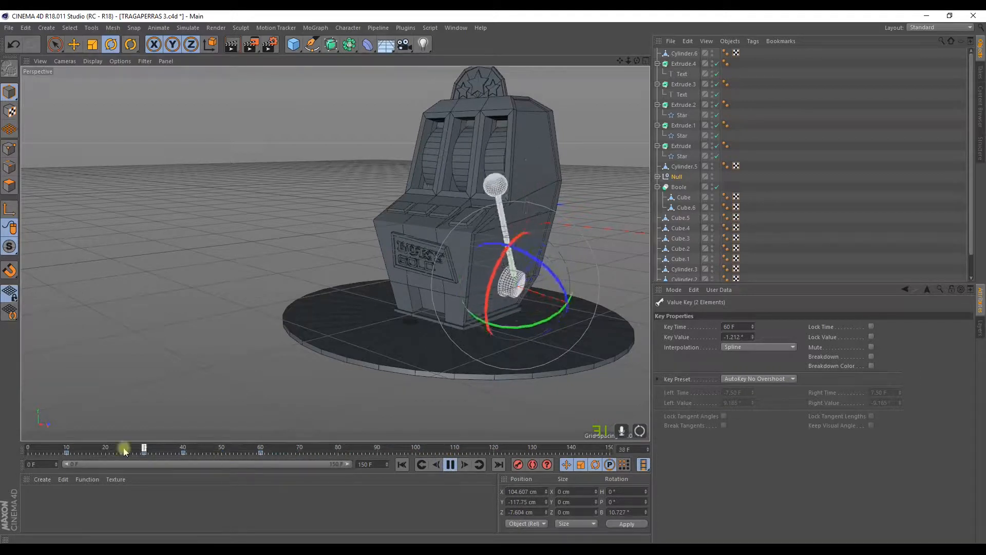
{"action": "left_click", "coordinate": [450, 464]}
{"action": "left_click_drag", "start_coordinate": [217, 448], "coordinate": [146, 446]}
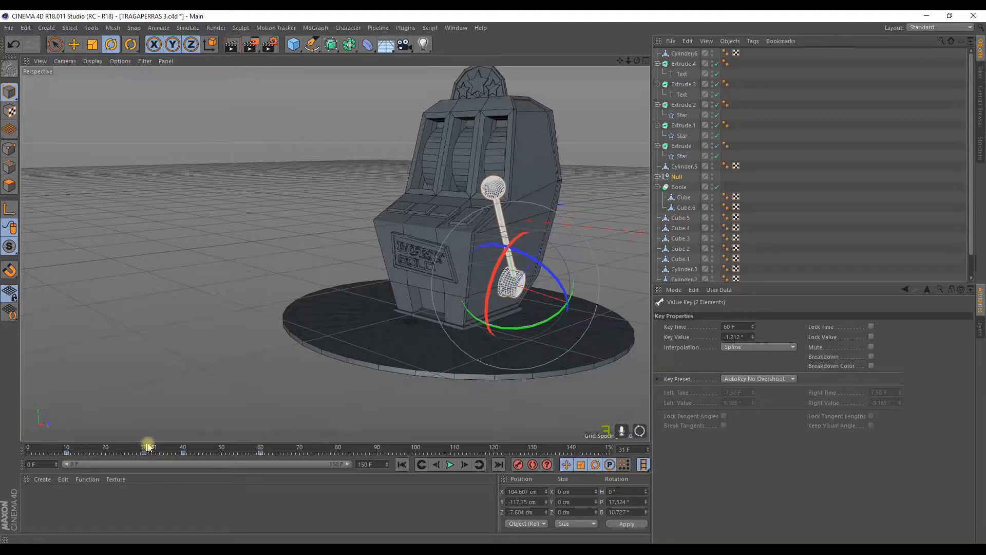
Step: Select the three reel cylinders together at frame 70 and record their starting keyframe
{"action": "left_click_drag", "start_coordinate": [161, 447], "coordinate": [301, 461]}
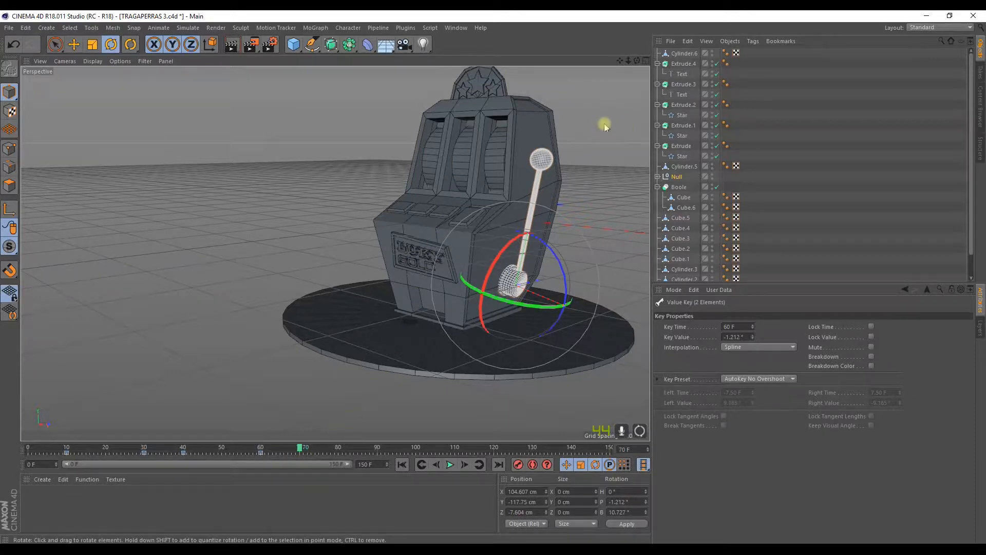
{"action": "left_click", "coordinate": [506, 146]}
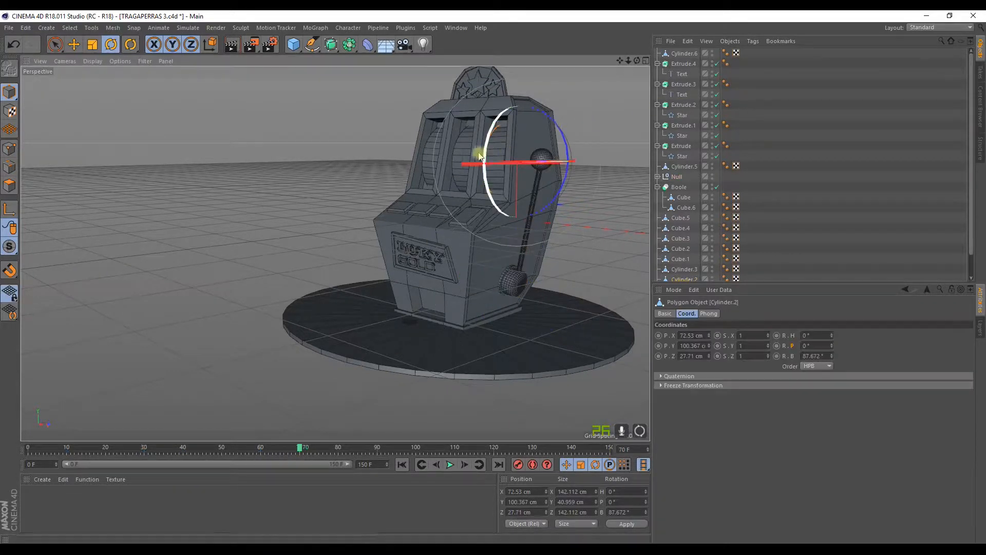
{"action": "left_click", "coordinate": [460, 149], "text": "shift"}
{"action": "left_click", "coordinate": [435, 148], "text": "shift"}
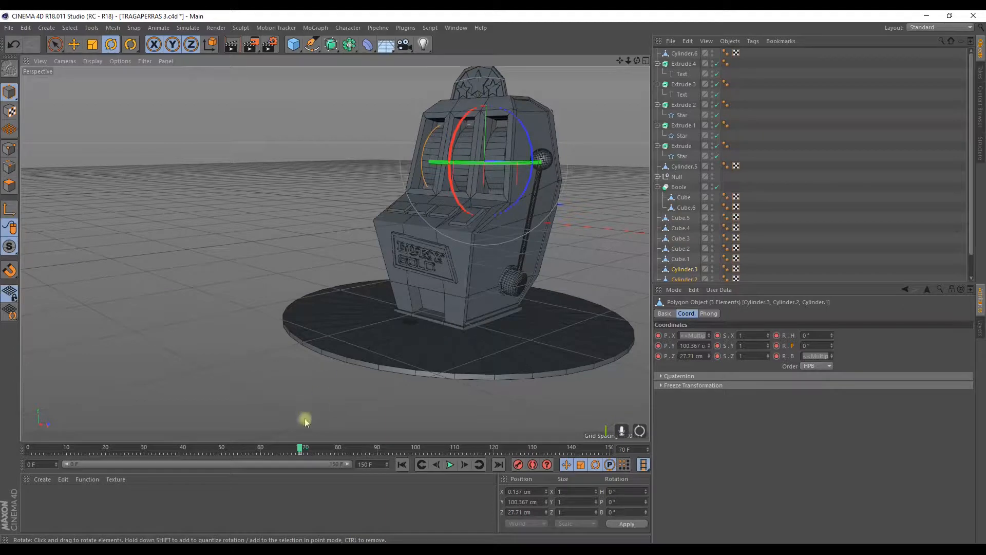
Step: Rotate the three reels to a pitch of about 343.6° at frame 90 and keyframe that pitch
{"action": "left_click_drag", "start_coordinate": [301, 448], "coordinate": [369, 451]}
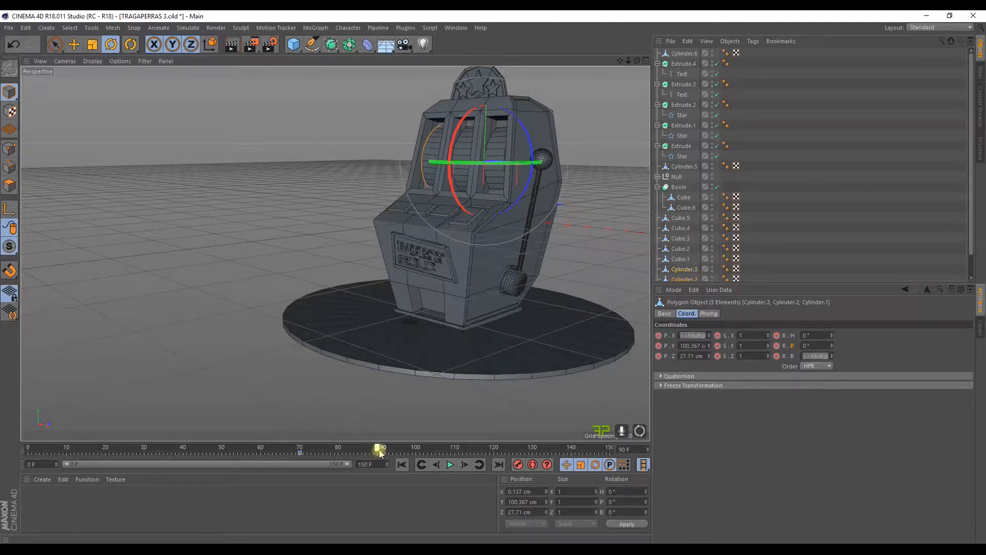
{"action": "left_click_drag", "start_coordinate": [459, 134], "coordinate": [431, 139]}
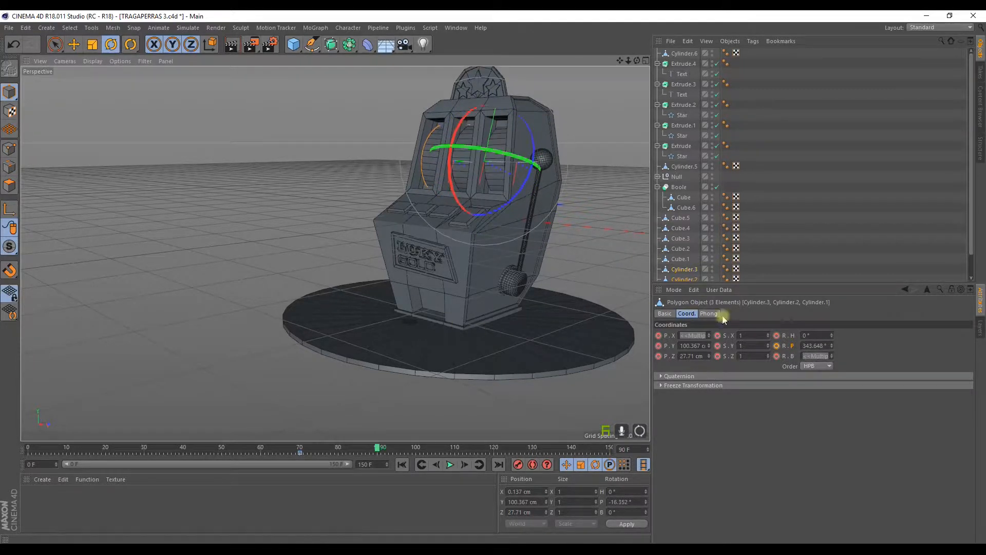
{"action": "left_click", "coordinate": [780, 351]}
Step: Play the animation from before frame 70 to review the speed of the reel spin
{"action": "left_click_drag", "start_coordinate": [374, 451], "coordinate": [193, 452]}
{"action": "left_click", "coordinate": [450, 464]}
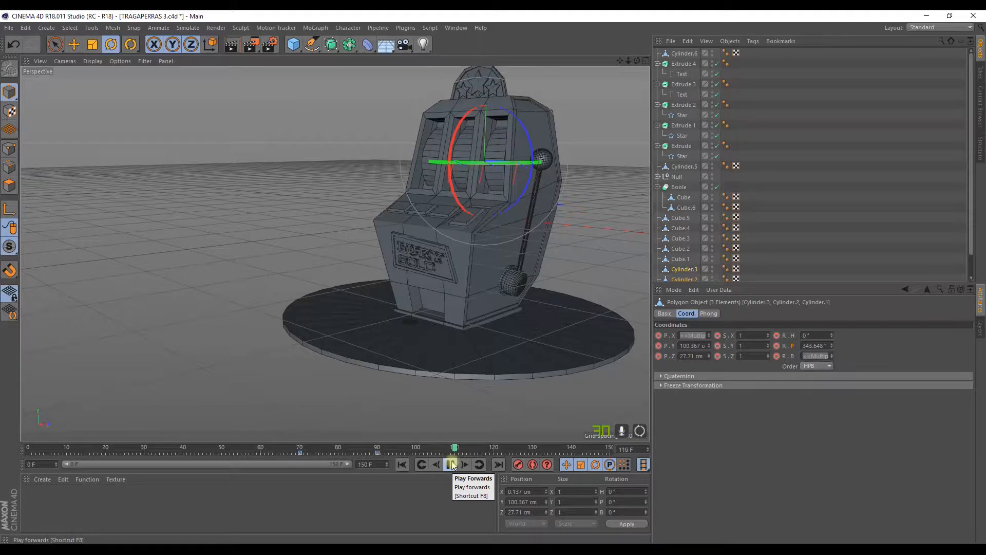
{"action": "left_click", "coordinate": [451, 464]}
Step: Move the reels' ending keyframe from frame 90 to frame 120 and play back the spin
{"action": "left_click_drag", "start_coordinate": [378, 453], "coordinate": [494, 449]}
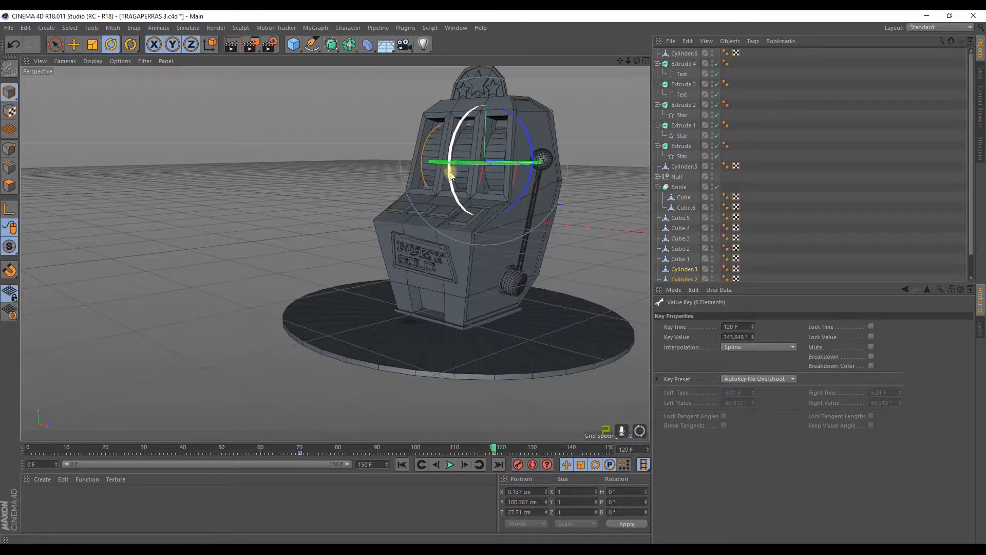
{"action": "left_click_drag", "start_coordinate": [452, 181], "coordinate": [457, 294]}
{"action": "left_click_drag", "start_coordinate": [494, 449], "coordinate": [225, 454]}
{"action": "left_click", "coordinate": [451, 465]}
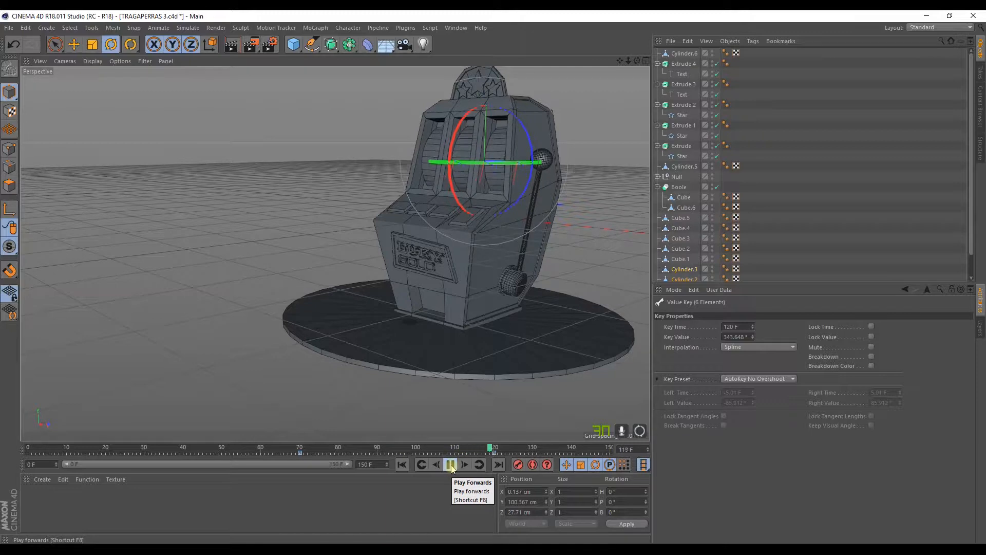
{"action": "left_click", "coordinate": [451, 465]}
Step: Extend the animation length to 200 frames and stretch the preview range to frame 200
{"action": "left_click", "coordinate": [497, 450]}
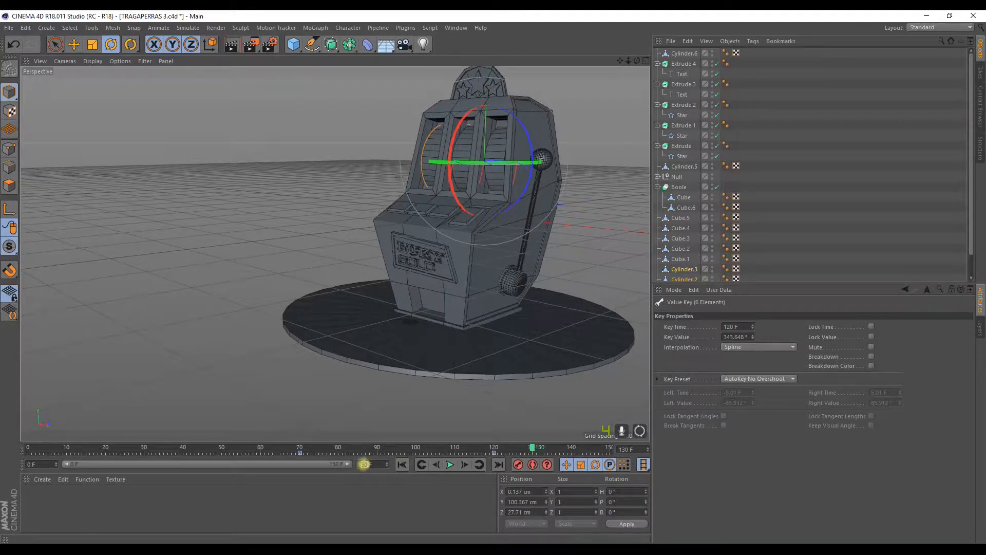
{"action": "key", "text": "Return"}
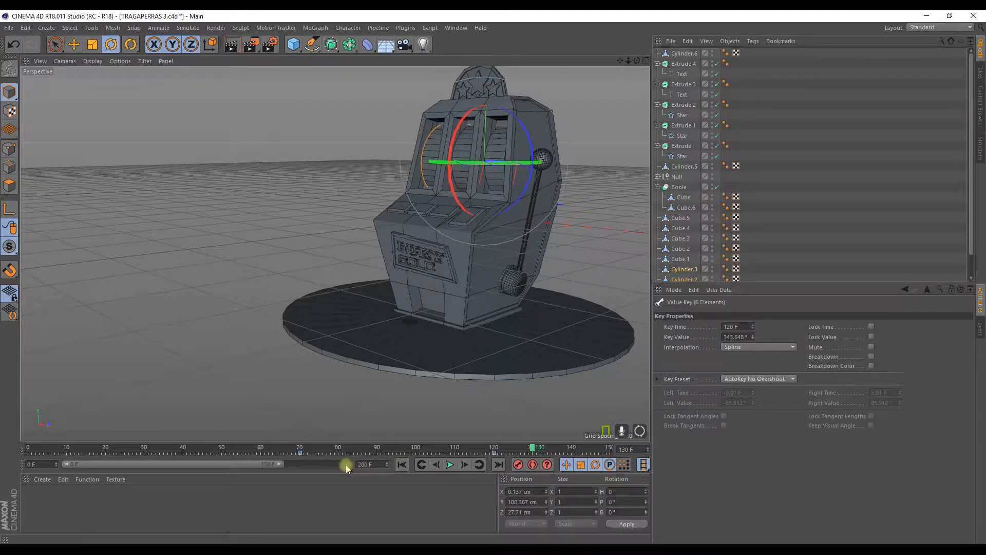
{"action": "left_click_drag", "start_coordinate": [278, 469], "coordinate": [351, 474]}
Step: Play the full 200-frame animation from the start and go to frame 130
{"action": "left_click_drag", "start_coordinate": [407, 451], "coordinate": [28, 451]}
{"action": "left_click", "coordinate": [450, 464]}
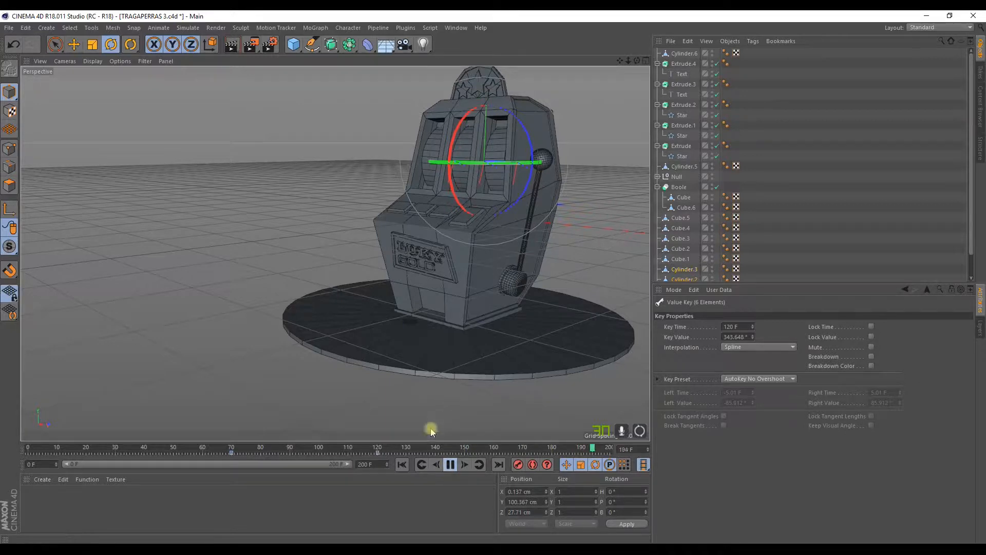
{"action": "left_click", "coordinate": [407, 450]}
{"action": "mouse_move", "coordinate": [415, 451]}
{"action": "left_mouse_down"}
{"action": "mouse_move", "coordinate": [462, 450]}
{"action": "mouse_move", "coordinate": [383, 451]}
{"action": "mouse_move", "coordinate": [437, 452]}
{"action": "mouse_move", "coordinate": [416, 450]}
{"action": "left_mouse_up"}
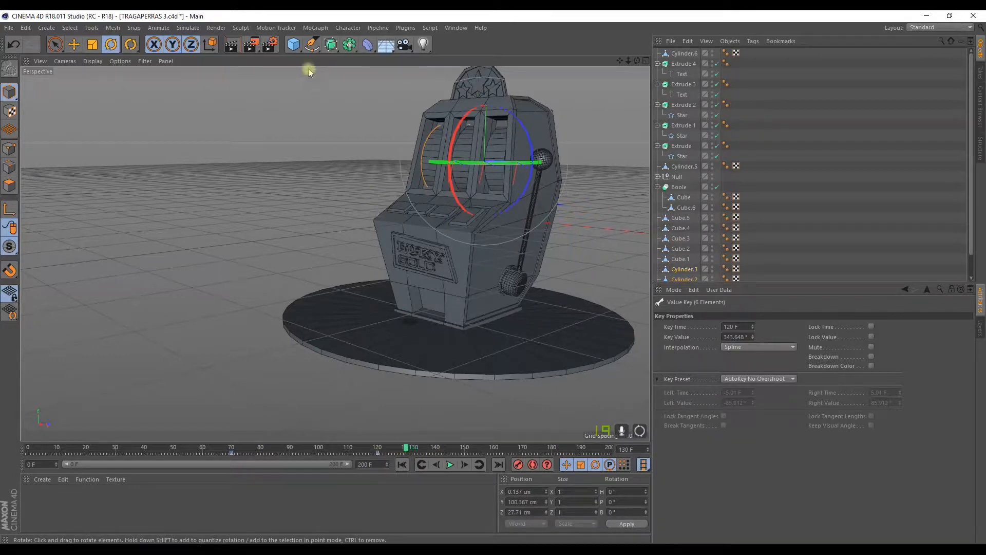
Step: Add a particle Emitter and move it out in front of the machine to about -461 cm in Z
{"action": "left_click", "coordinate": [188, 28]}
{"action": "mouse_move", "coordinate": [203, 46]}
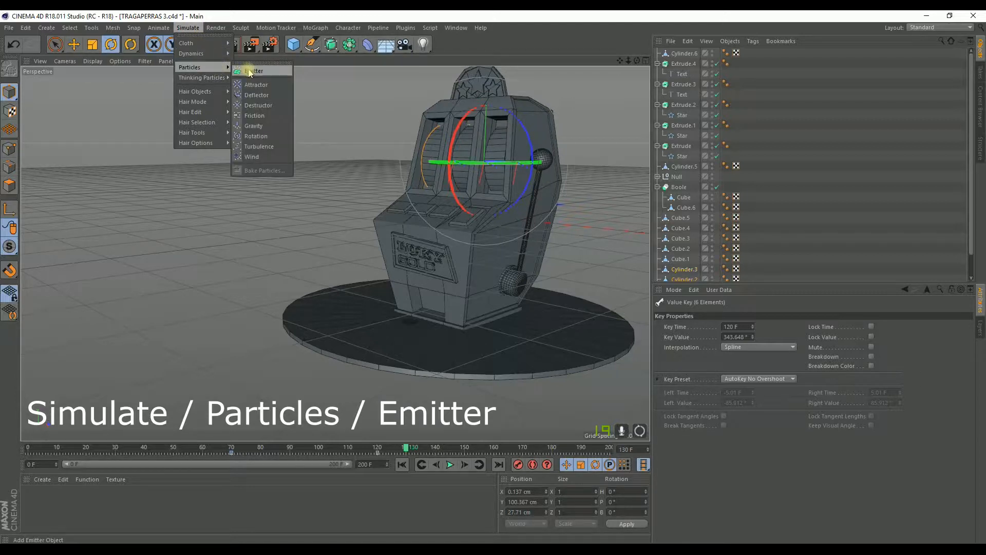
{"action": "left_click", "coordinate": [251, 69]}
{"action": "left_click", "coordinate": [73, 44]}
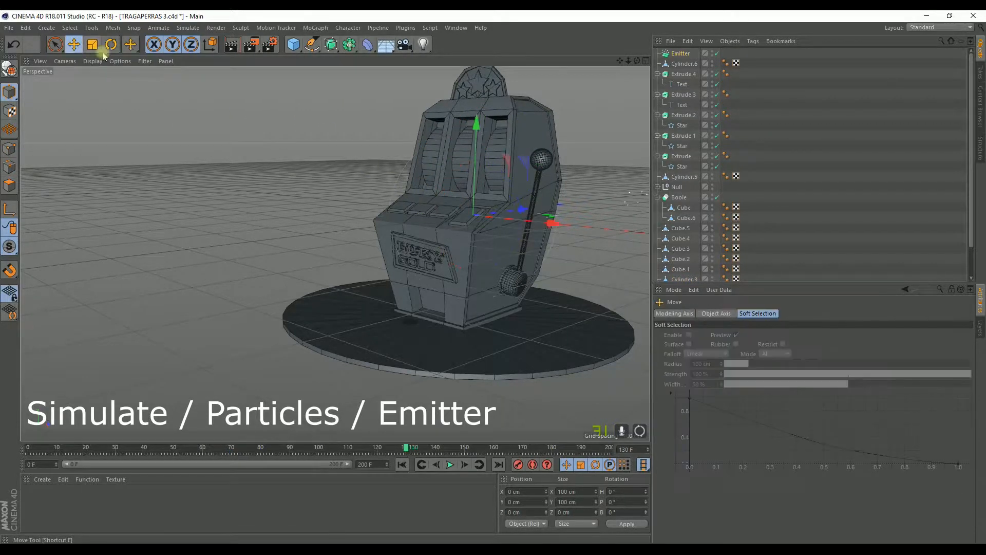
{"action": "left_click_drag", "start_coordinate": [521, 215], "coordinate": [337, 232]}
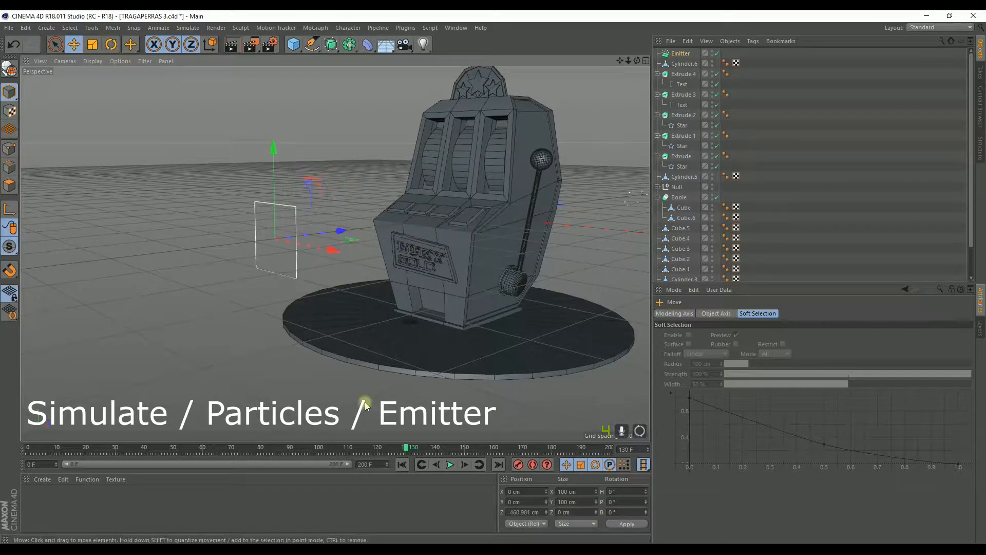
Step: Preview the emission, rotate the emitter to a pitch of 180°, and reduce its Y-Size to 38 cm
{"action": "left_click", "coordinate": [449, 465]}
{"action": "left_click", "coordinate": [111, 44]}
{"action": "left_click_drag", "start_coordinate": [248, 202], "coordinate": [339, 327]}
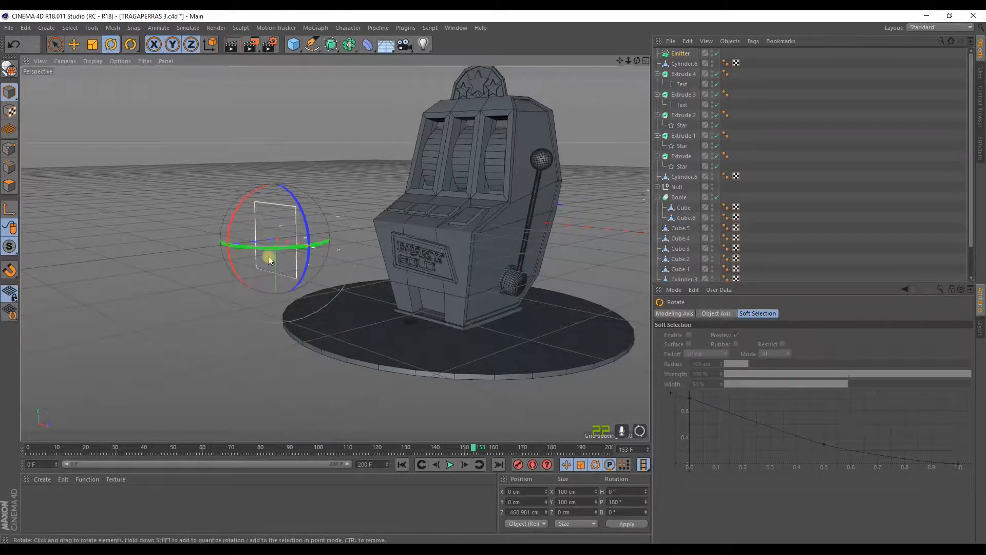
{"action": "left_click", "coordinate": [737, 62]}
{"action": "left_click", "coordinate": [712, 314]}
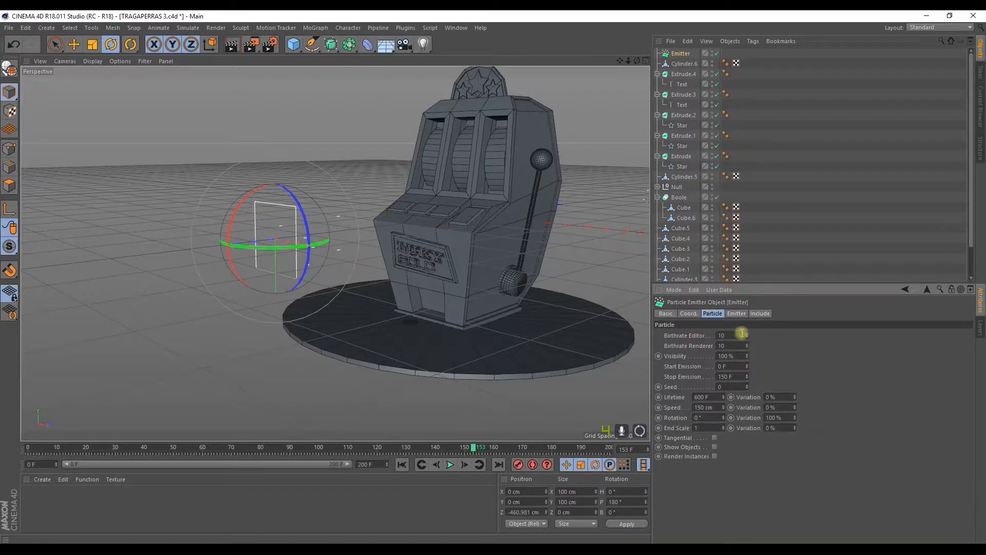
{"action": "left_click", "coordinate": [736, 314]}
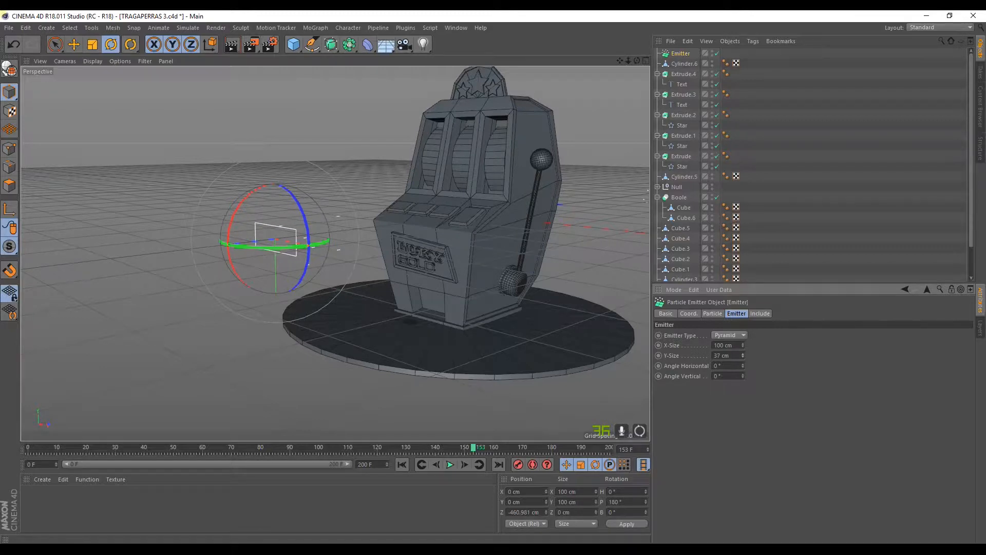
Step: Move the emitter down to the machine's payout opening, at about Y -159.6 cm and Z -127.6 cm
{"action": "left_click", "coordinate": [74, 44]}
{"action": "left_click_drag", "start_coordinate": [202, 247], "coordinate": [415, 242]}
{"action": "left_click_drag", "start_coordinate": [417, 297], "coordinate": [431, 392]}
{"action": "left_click_drag", "start_coordinate": [430, 386], "coordinate": [429, 364], "text": "alt"}
{"action": "right_click_drag", "start_coordinate": [429, 363], "coordinate": [433, 276], "text": "alt"}
{"action": "middle_click_drag", "start_coordinate": [410, 218], "coordinate": [434, 347], "text": "alt"}
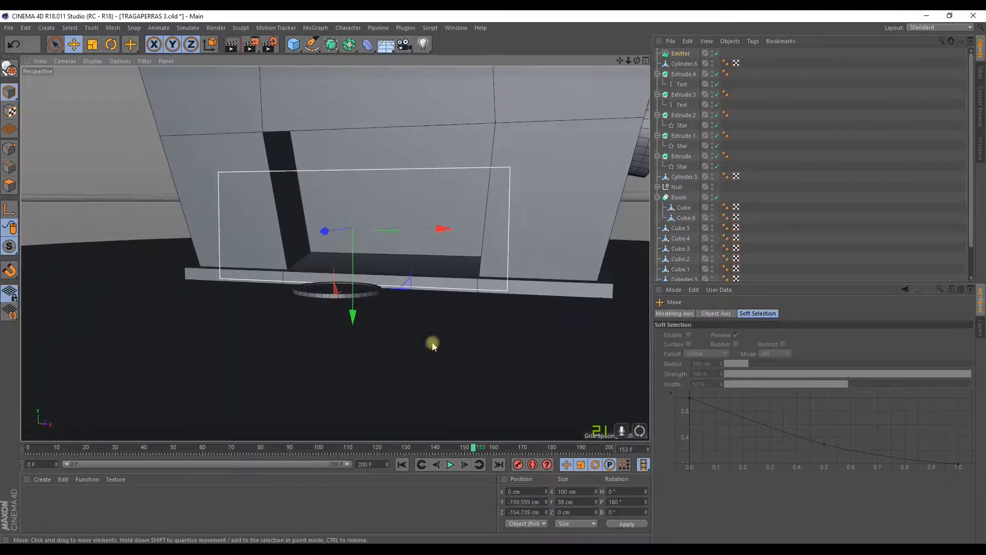
{"action": "scroll", "coordinate": [426, 316], "scroll_direction": "down", "scroll_amount": 2}
{"action": "left_click_drag", "start_coordinate": [425, 314], "coordinate": [437, 319], "text": "alt"}
{"action": "left_click_drag", "start_coordinate": [359, 273], "coordinate": [368, 257]}
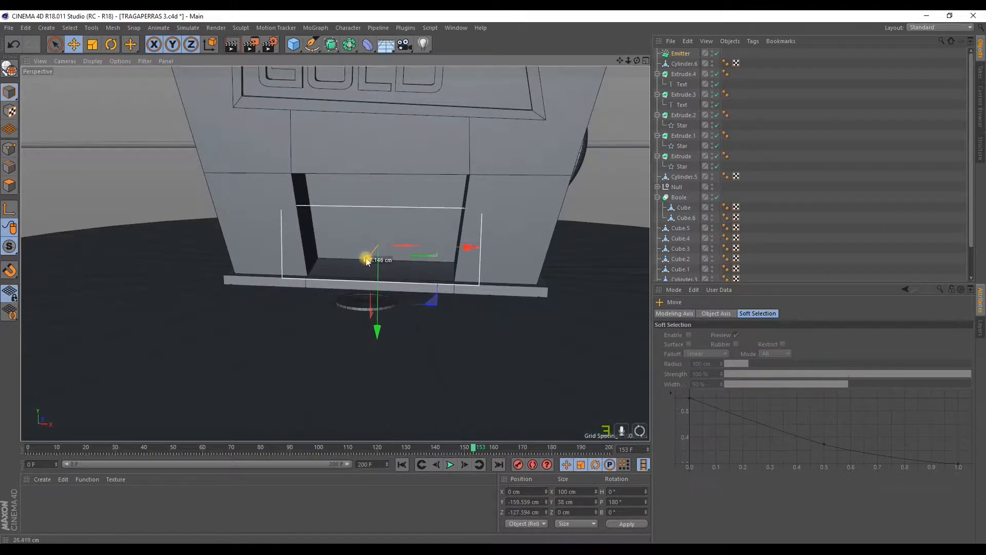
Step: Resize the emitter to fit the payout opening, with X-Size 82 cm and Y-Size 39 cm
{"action": "left_click", "coordinate": [678, 53]}
{"action": "left_click", "coordinate": [743, 356]}
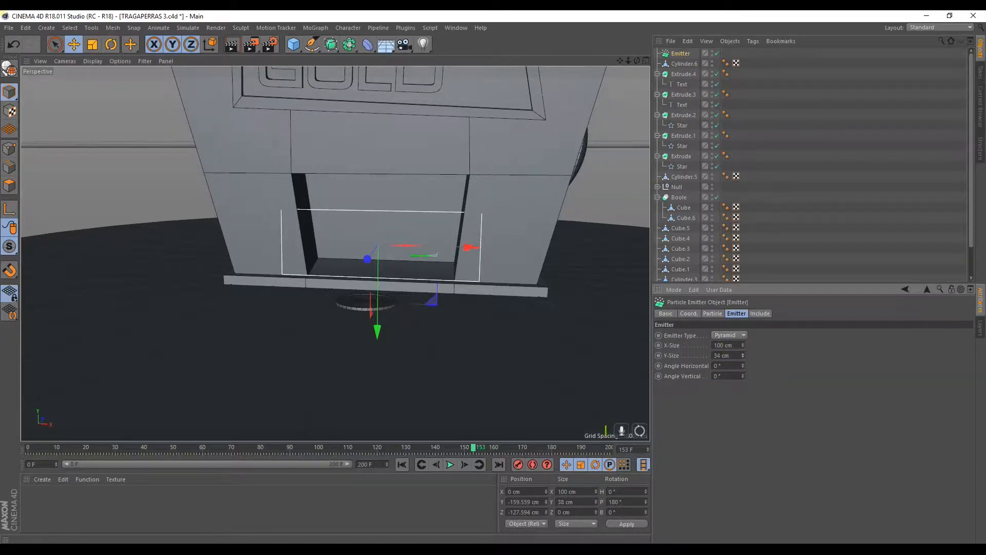
{"action": "left_click", "coordinate": [742, 345]}
{"action": "left_click_drag", "start_coordinate": [742, 345], "coordinate": [743, 355]}
Step: Push the emitter deeper into the payout opening, to about Y -156.6 cm and Z -107.6 cm
{"action": "left_click_drag", "start_coordinate": [467, 339], "coordinate": [401, 334], "text": "alt"}
{"action": "left_click_drag", "start_coordinate": [507, 334], "coordinate": [507, 332]}
{"action": "left_click_drag", "start_coordinate": [453, 263], "coordinate": [524, 259]}
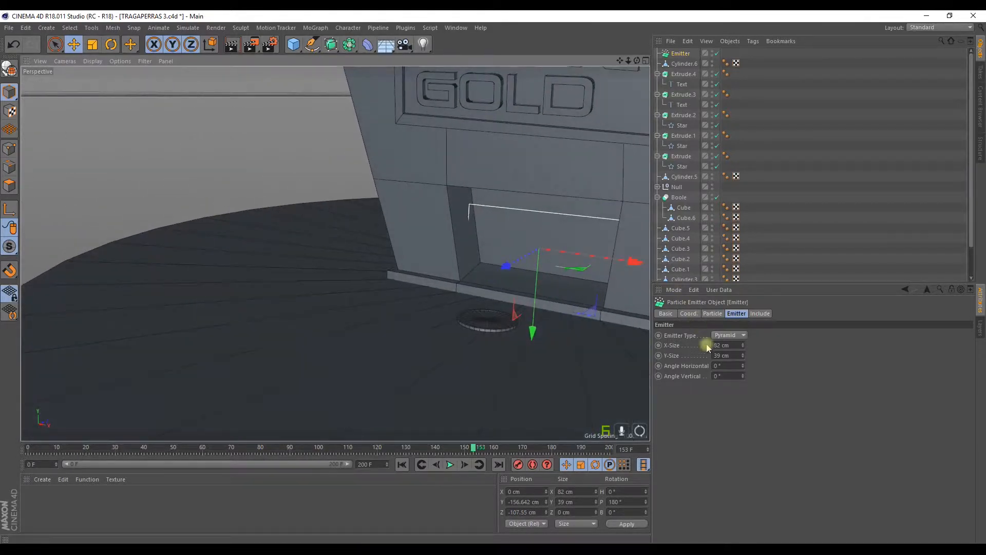
Step: Fit the emitter to the payout opening at 74 × 41 cm, about Y -152.3 cm, with a pitch of about 187.3°
{"action": "left_click_drag", "start_coordinate": [744, 357], "coordinate": [745, 354]}
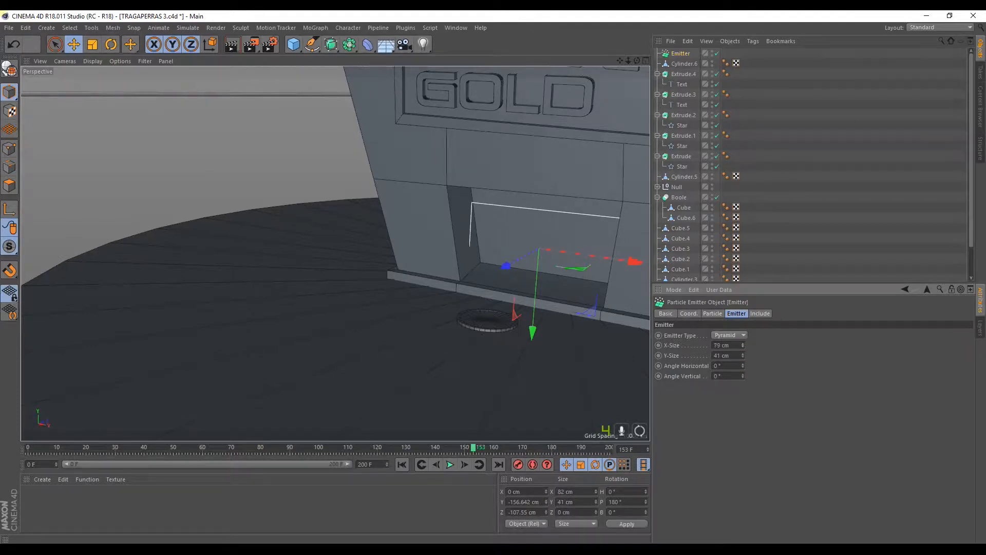
{"action": "left_click_drag", "start_coordinate": [534, 330], "coordinate": [468, 286]}
{"action": "left_click", "coordinate": [110, 44]}
{"action": "left_click_drag", "start_coordinate": [509, 219], "coordinate": [509, 224]}
{"action": "left_click_drag", "start_coordinate": [509, 224], "coordinate": [536, 234], "text": "alt"}
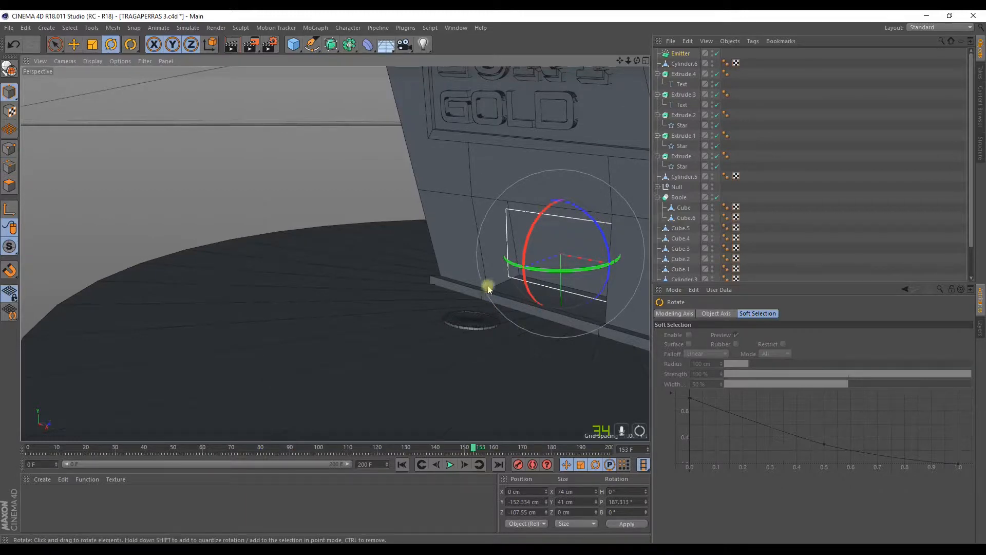
Step: Nest the coin, Cylinder.5, under the Emitter as the object it emits
{"action": "left_click", "coordinate": [466, 329]}
{"action": "left_click_drag", "start_coordinate": [681, 177], "coordinate": [681, 54]}
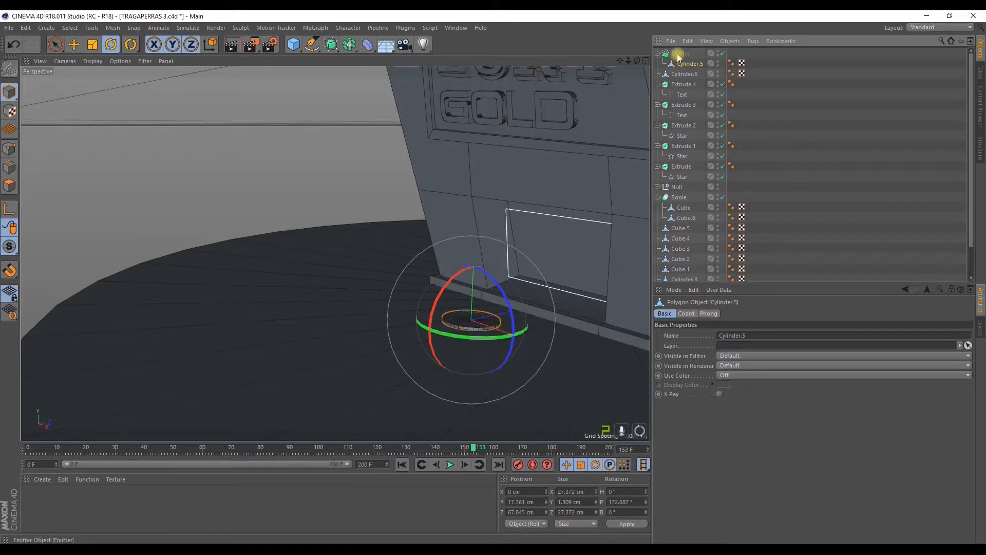
{"action": "left_click", "coordinate": [679, 54]}
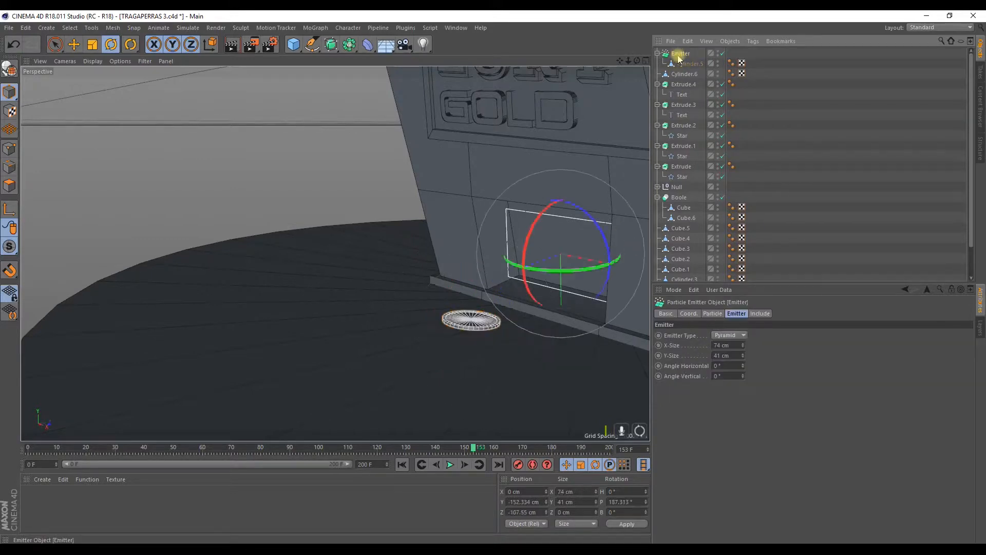
Step: Rewind the timeline and play the animation to check when the particles are emitted relative to the lever and reels
{"action": "left_click", "coordinate": [713, 314]}
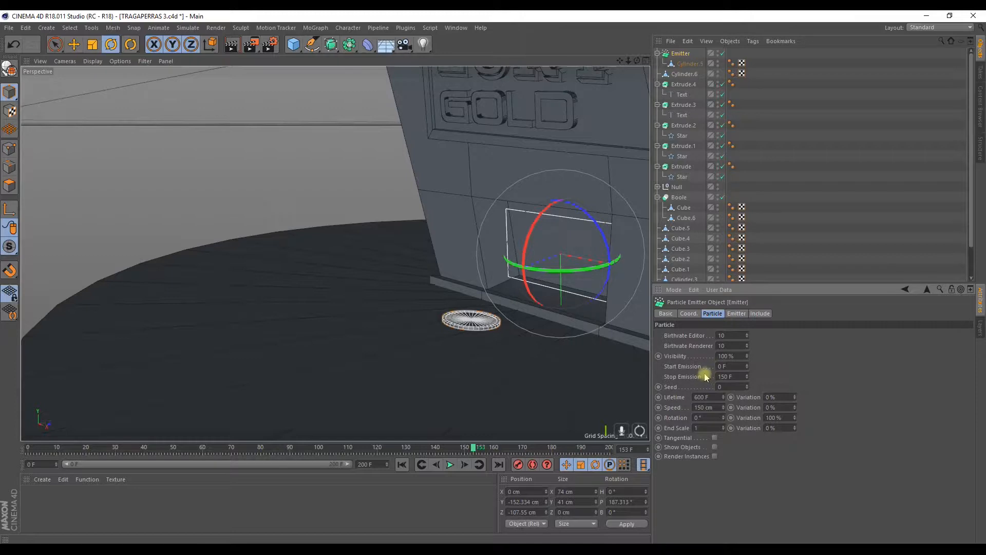
{"action": "left_click_drag", "start_coordinate": [475, 454], "coordinate": [57, 419]}
{"action": "scroll", "coordinate": [324, 311], "scroll_direction": "down", "scroll_amount": 6}
{"action": "left_click", "coordinate": [447, 465]}
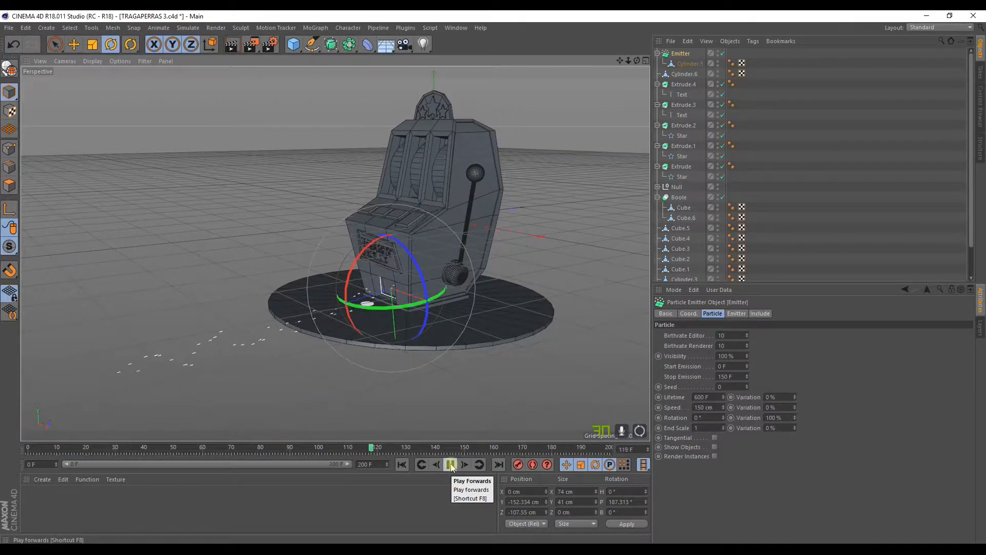
{"action": "left_click", "coordinate": [451, 464]}
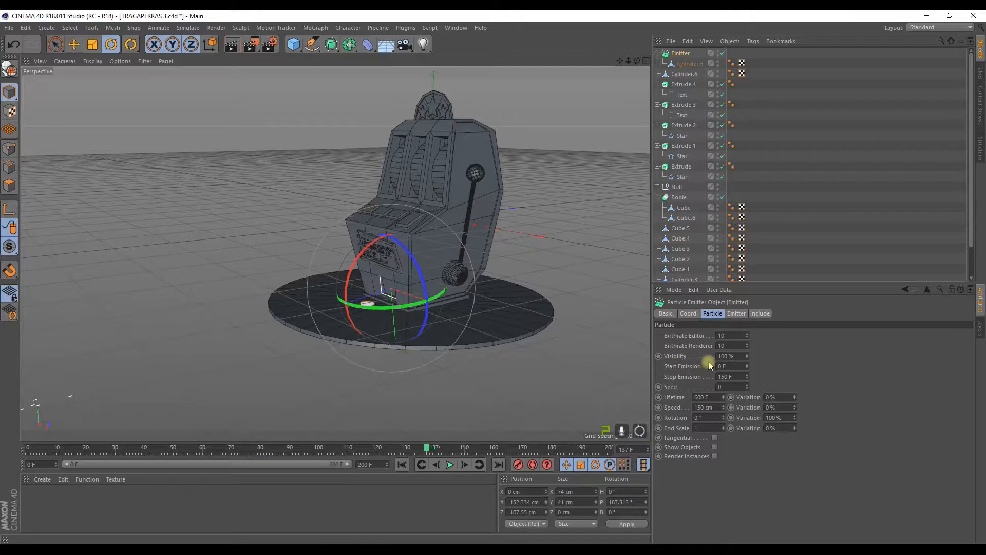
Step: Set the emitter's emission from 135 F to 200 F, with speed 200 cm and rotation 18°
{"action": "left_click_drag", "start_coordinate": [725, 376], "coordinate": [697, 371]}
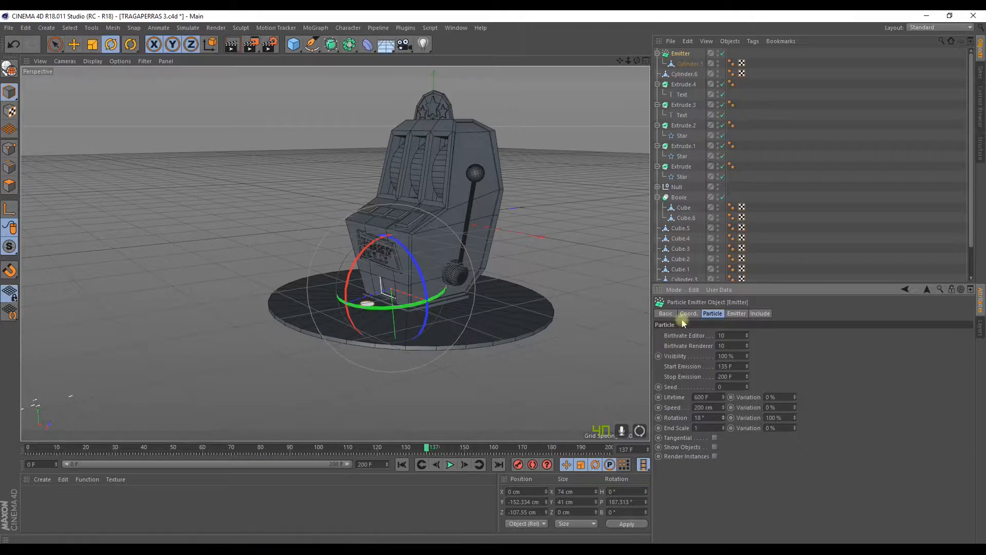
{"action": "left_click", "coordinate": [666, 313]}
{"action": "left_click", "coordinate": [735, 314]}
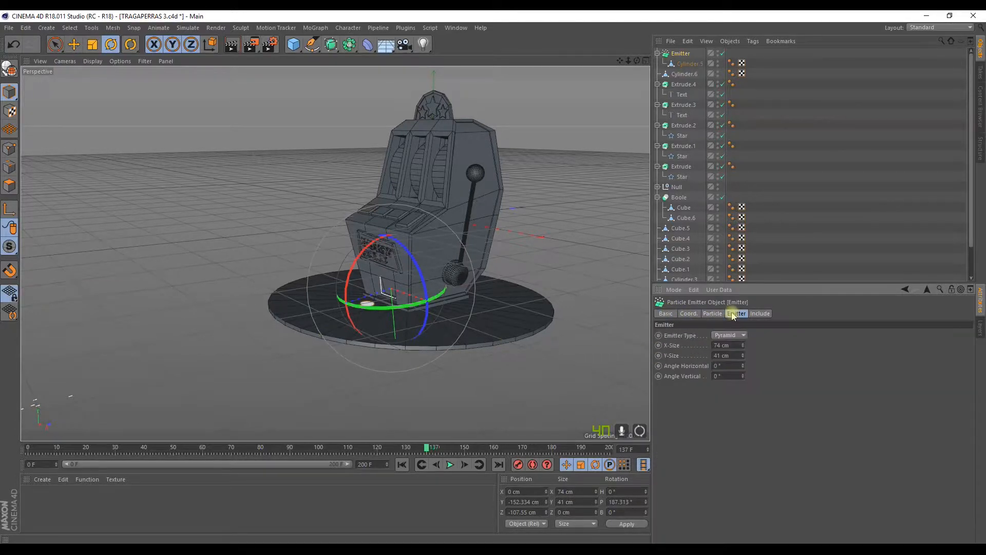
{"action": "left_click", "coordinate": [761, 315]}
{"action": "left_click", "coordinate": [689, 313]}
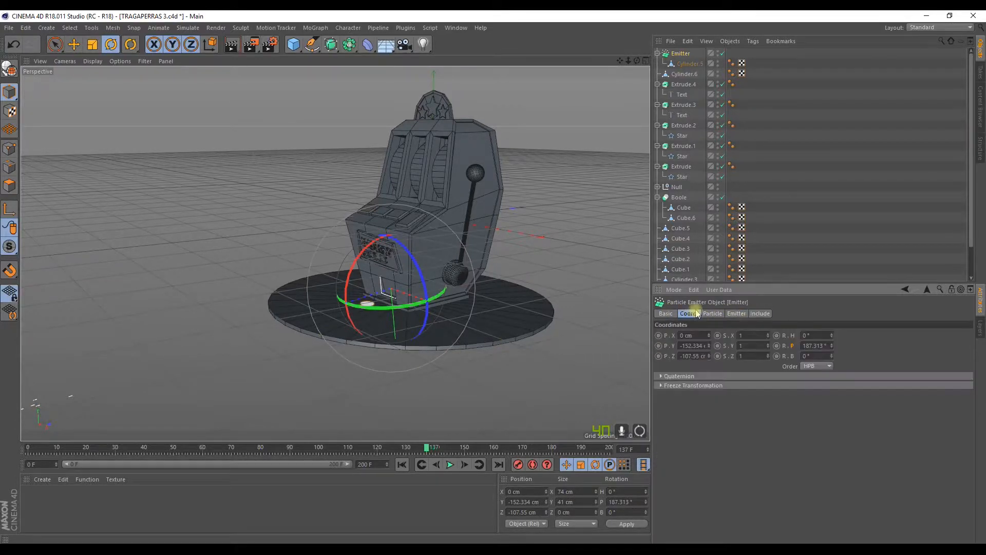
Step: Enable Show Objects and Render Instances on the emitter and play the animation from the start
{"action": "left_click", "coordinate": [718, 315]}
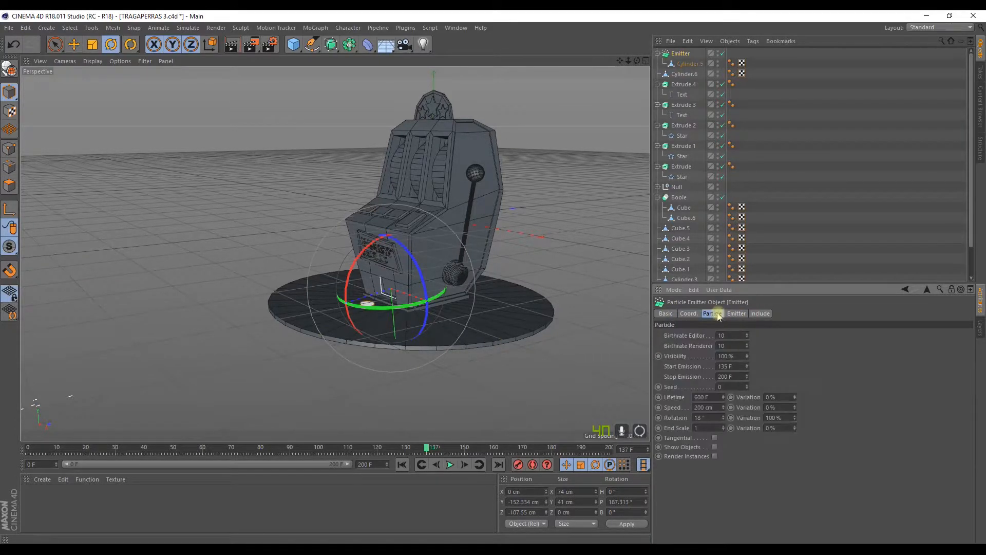
{"action": "left_click", "coordinate": [715, 448]}
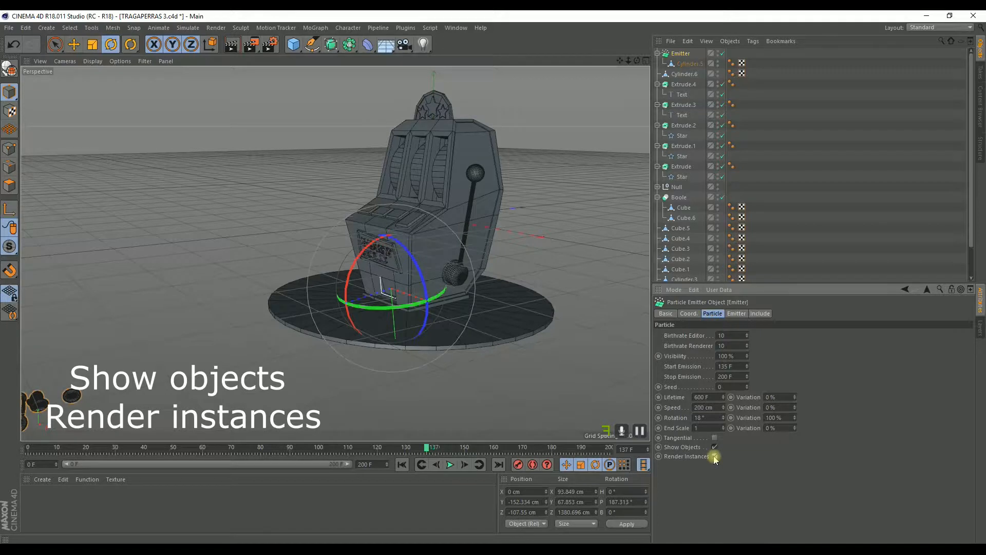
{"action": "left_click", "coordinate": [401, 465]}
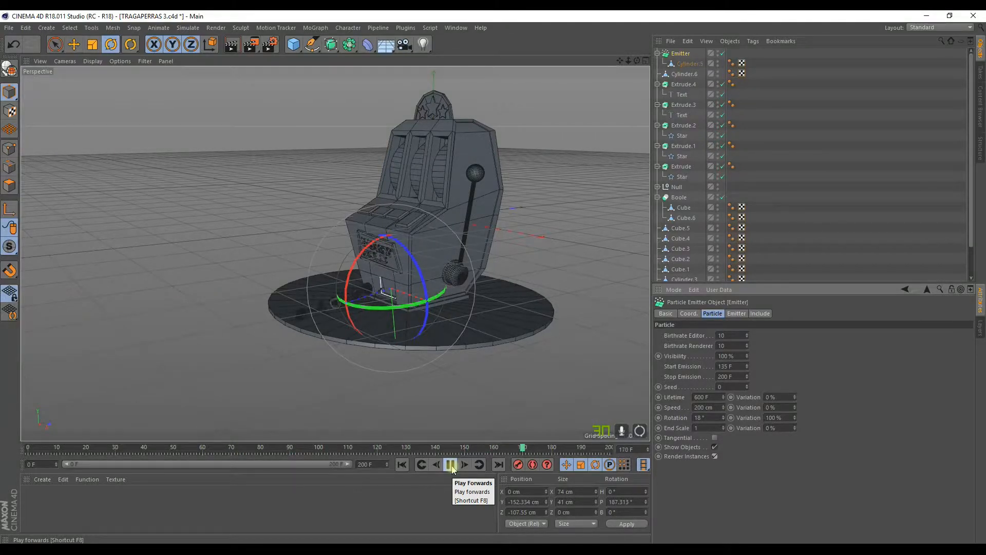
{"action": "left_click", "coordinate": [451, 465]}
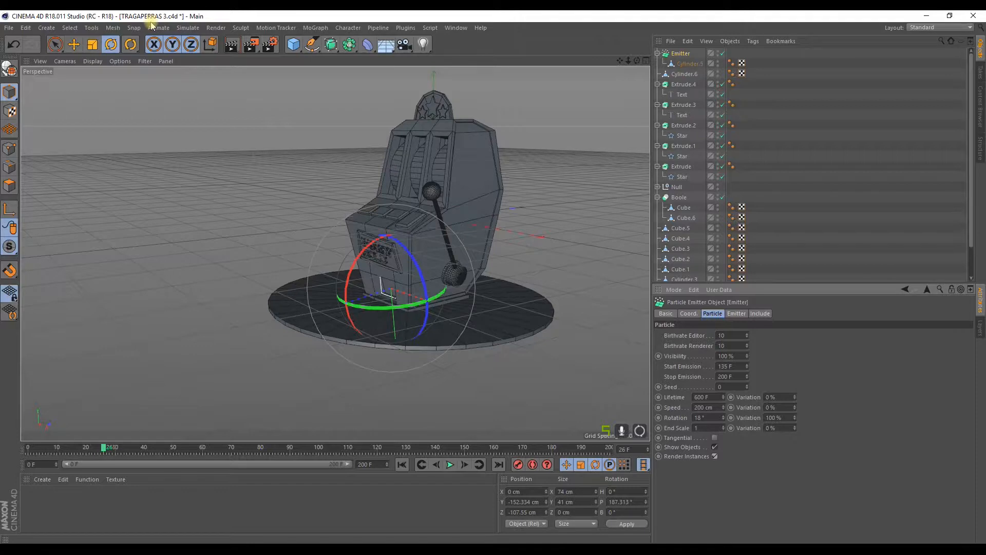
Step: Add a particle Gravity object to the scene and play the animation to preview the falling coins
{"action": "left_click", "coordinate": [813, 101]}
{"action": "scroll", "coordinate": [449, 227], "scroll_direction": "down", "scroll_amount": 1}
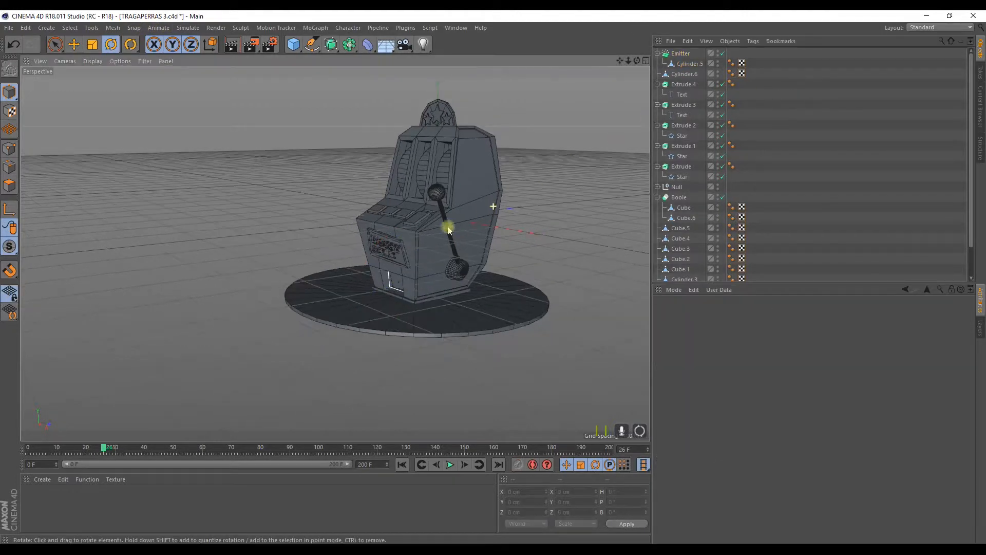
{"action": "scroll", "coordinate": [418, 265], "scroll_direction": "up", "scroll_amount": 3}
{"action": "scroll", "coordinate": [417, 264], "scroll_direction": "up", "scroll_amount": 2}
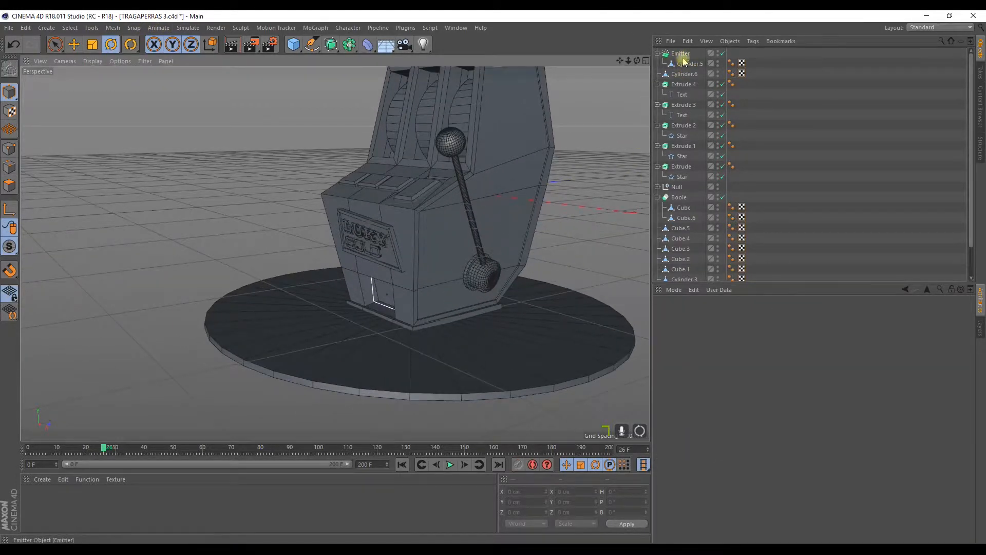
{"action": "left_click", "coordinate": [187, 28]}
{"action": "mouse_move", "coordinate": [202, 58]}
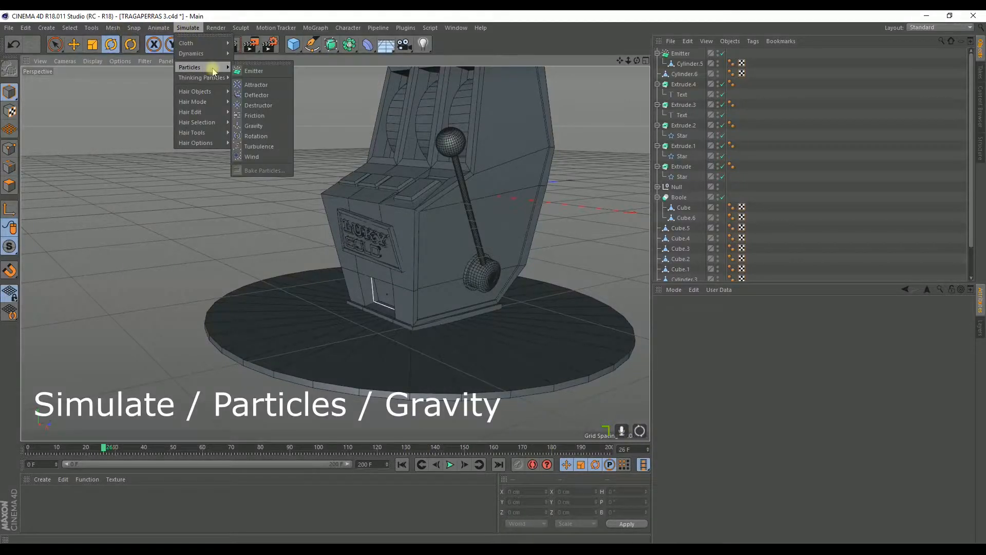
{"action": "left_click", "coordinate": [269, 126]}
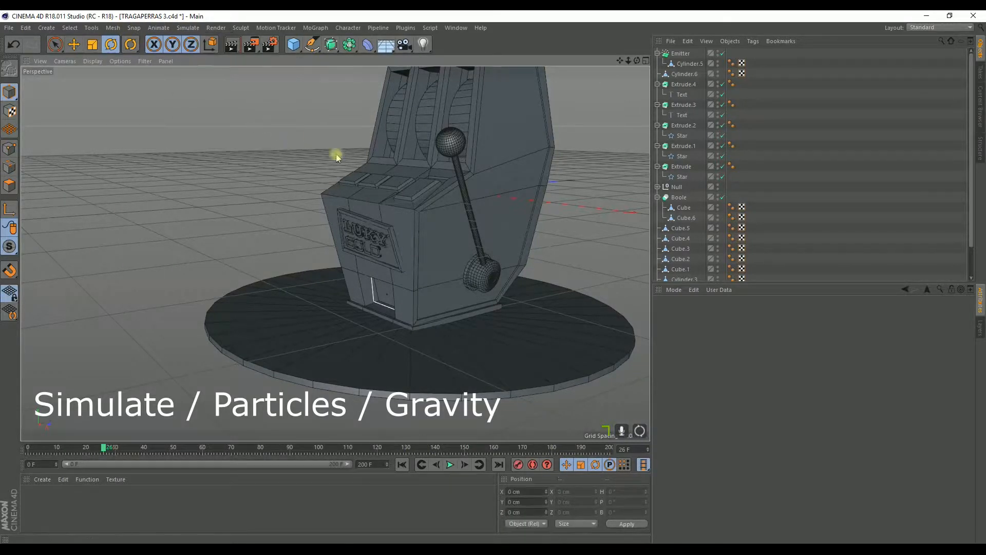
{"action": "left_click", "coordinate": [787, 128]}
{"action": "left_click", "coordinate": [680, 53]}
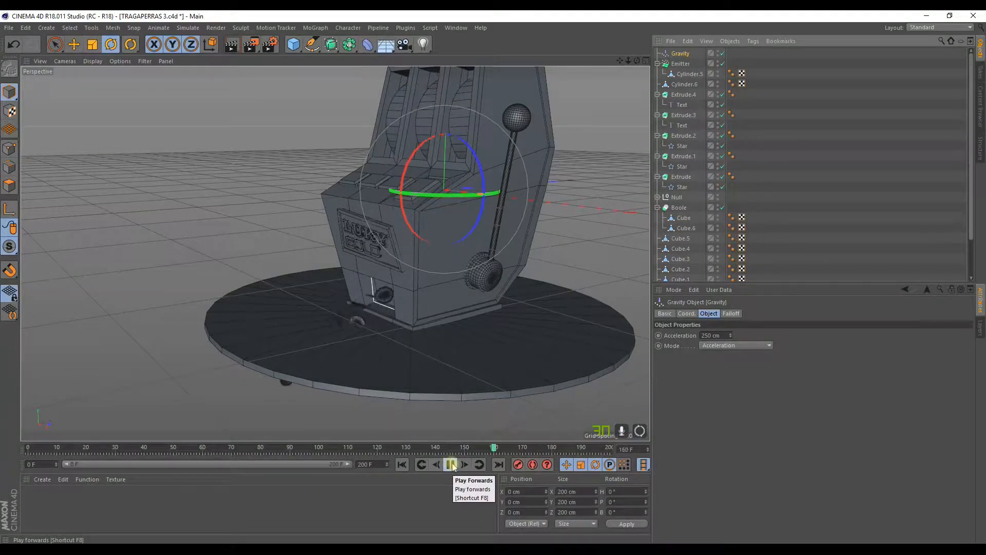
Step: Add a Collider Body simulation tag to the round base under the machine, Cylinder.6
{"action": "left_click", "coordinate": [529, 369]}
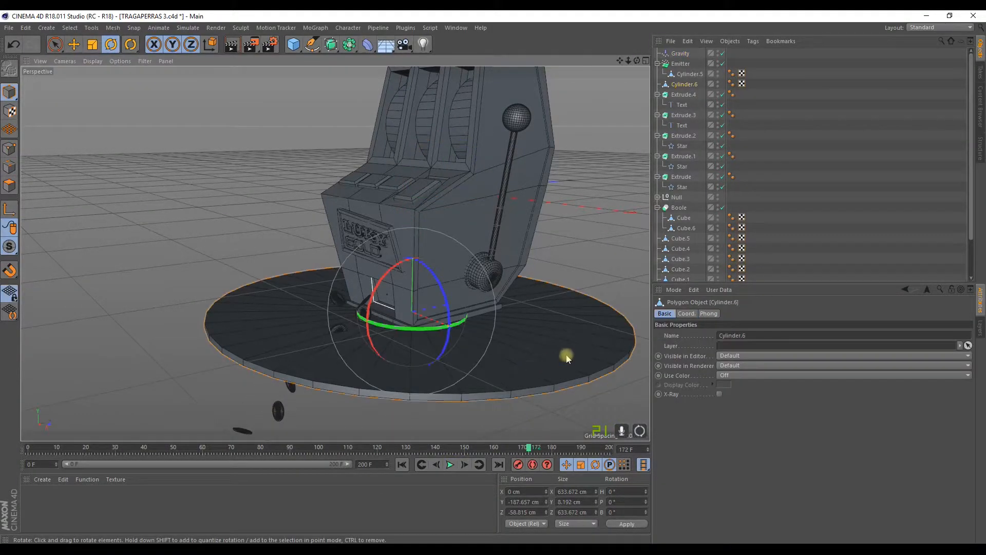
{"action": "right_click", "coordinate": [688, 86]}
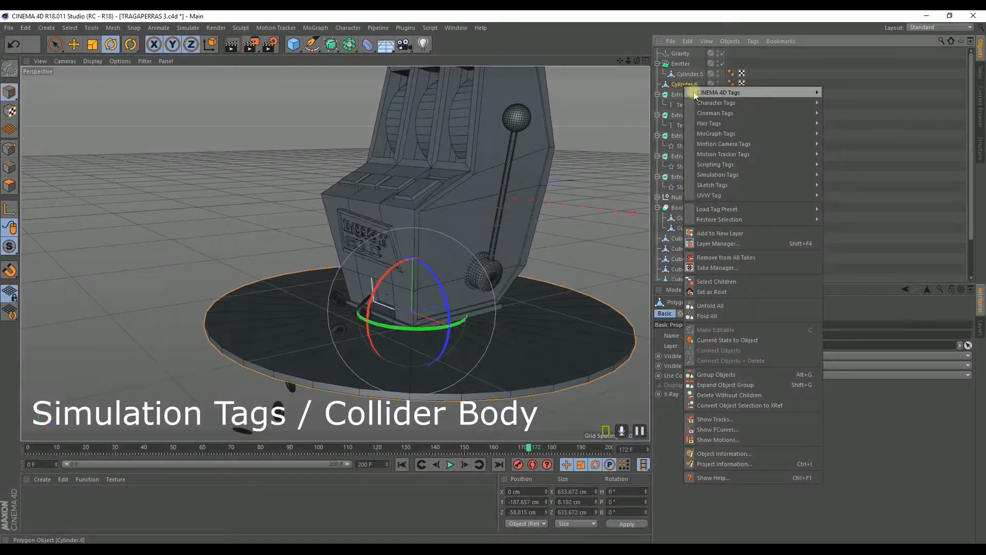
{"action": "mouse_move", "coordinate": [732, 176]}
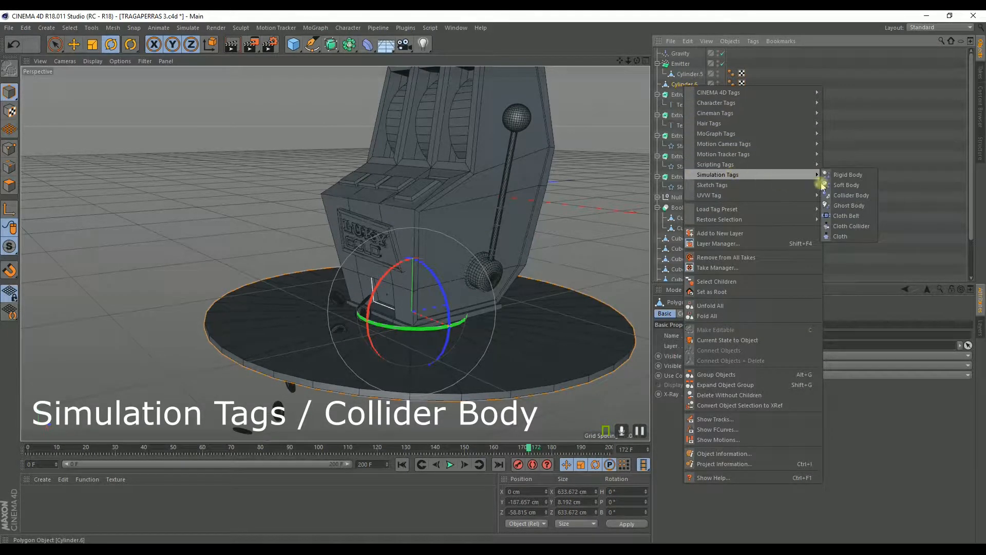
{"action": "left_click", "coordinate": [847, 195]}
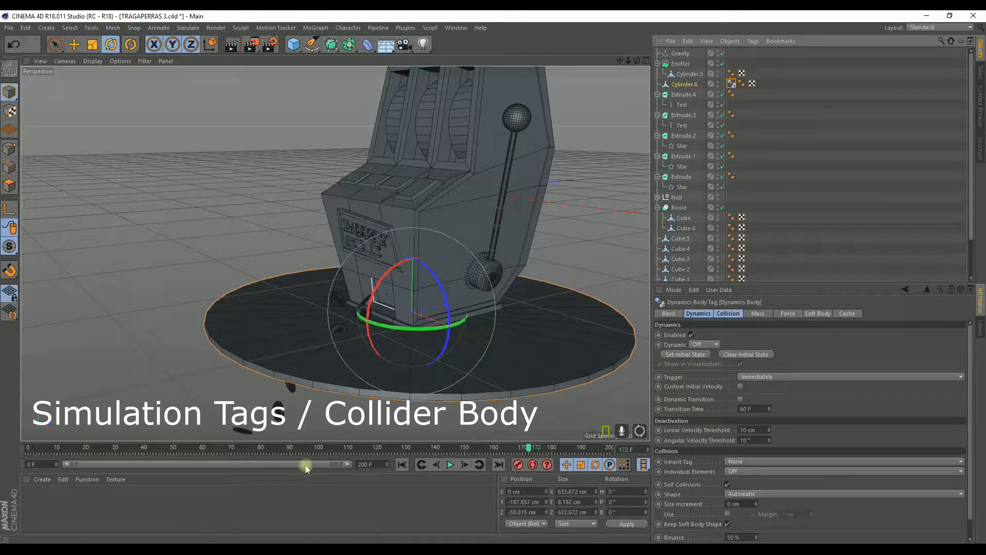
Step: Play the animation from the start to check how the coins interact with the round base
{"action": "left_click", "coordinate": [402, 465]}
{"action": "left_click", "coordinate": [450, 465]}
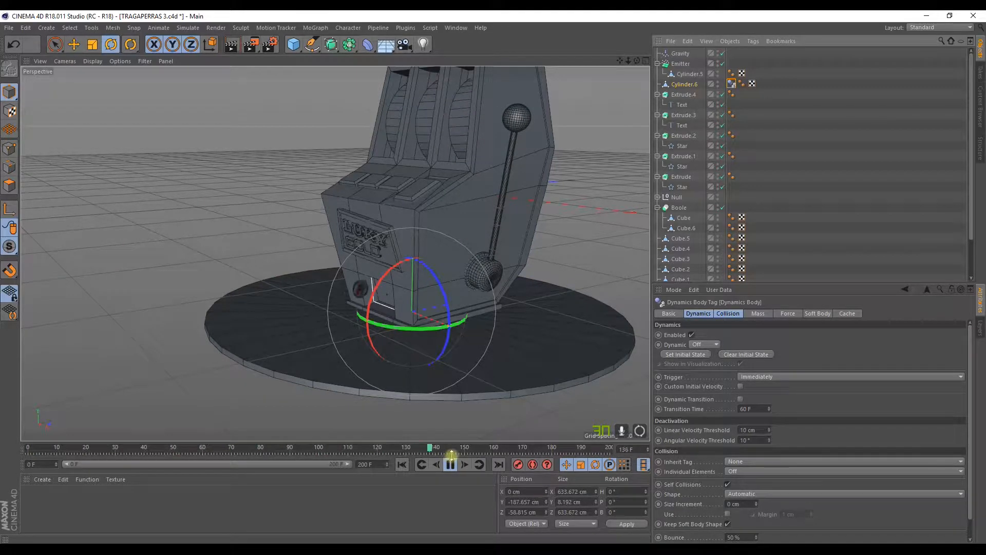
{"action": "left_click", "coordinate": [451, 464]}
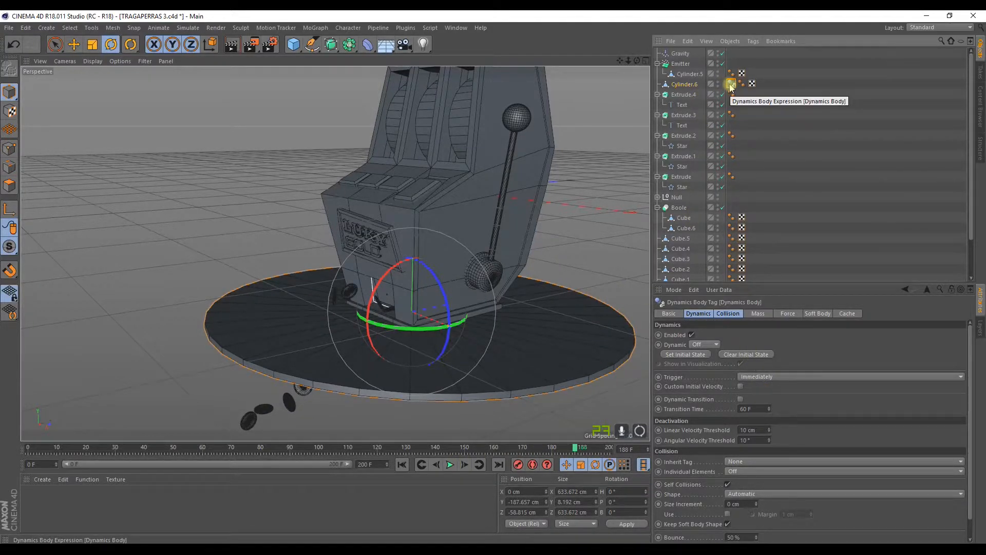
Step: Add a Rigid Body simulation tag to the emitted coin, Cylinder.5, and replay the animation from the start
{"action": "left_click", "coordinate": [685, 75]}
{"action": "right_click", "coordinate": [685, 75]}
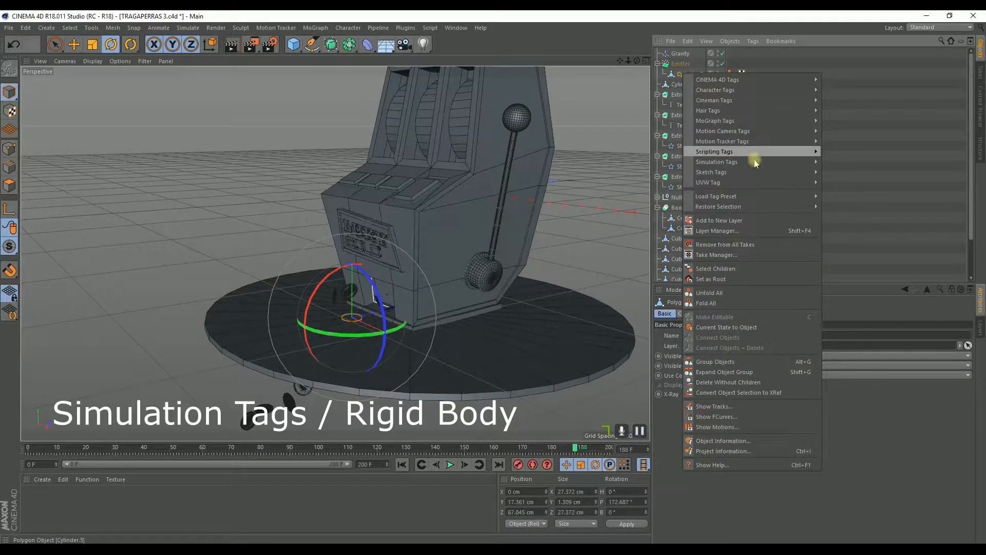
{"action": "mouse_move", "coordinate": [741, 163]}
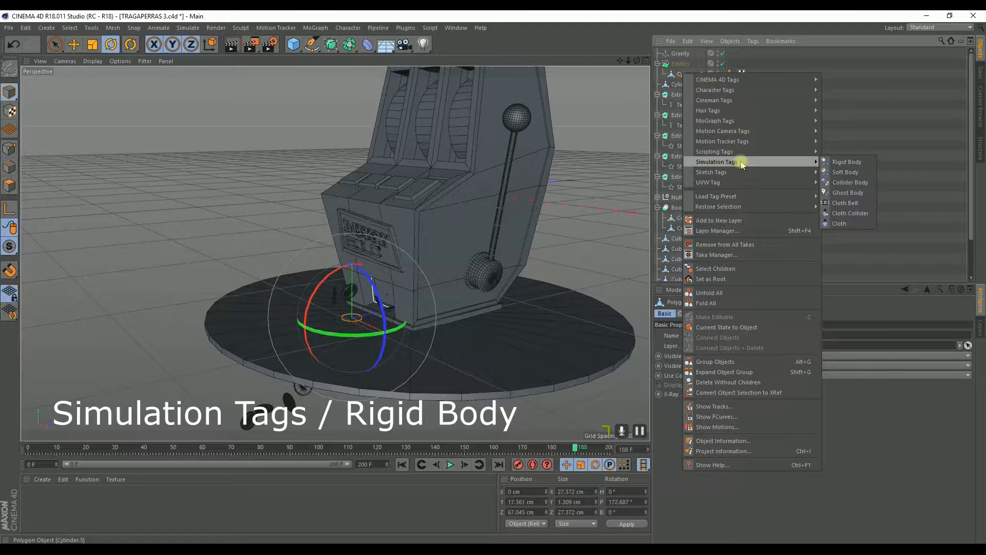
{"action": "left_click", "coordinate": [843, 162]}
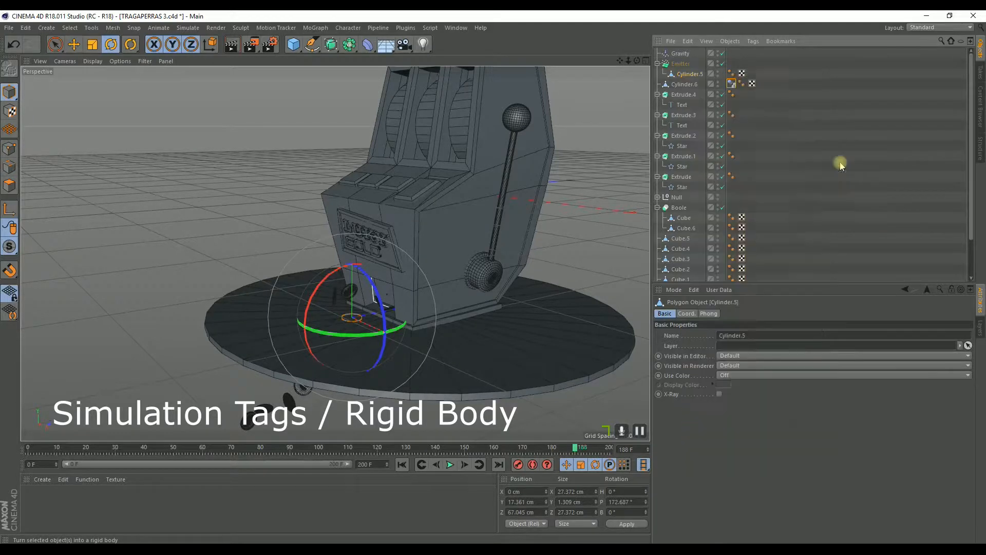
{"action": "left_click", "coordinate": [401, 466]}
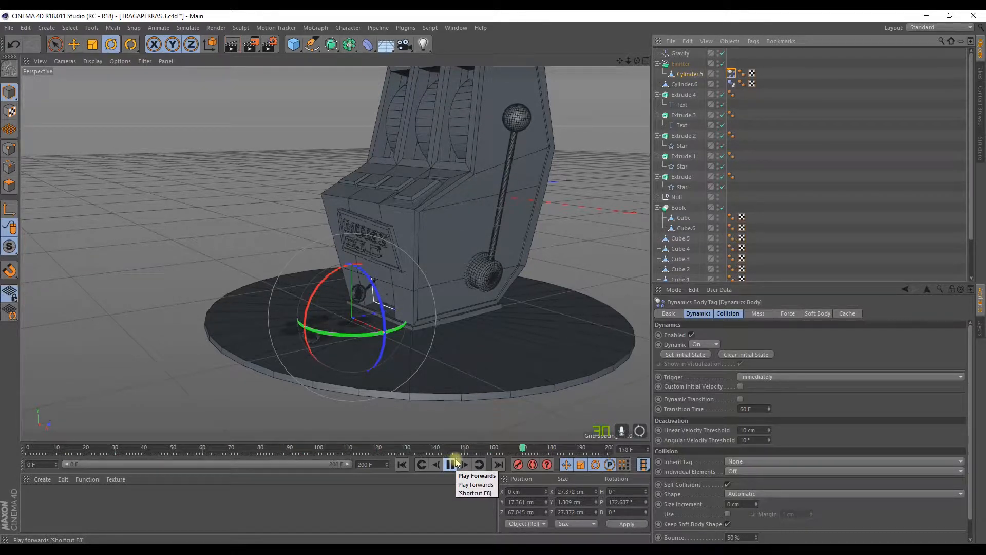
{"action": "left_click", "coordinate": [454, 463]}
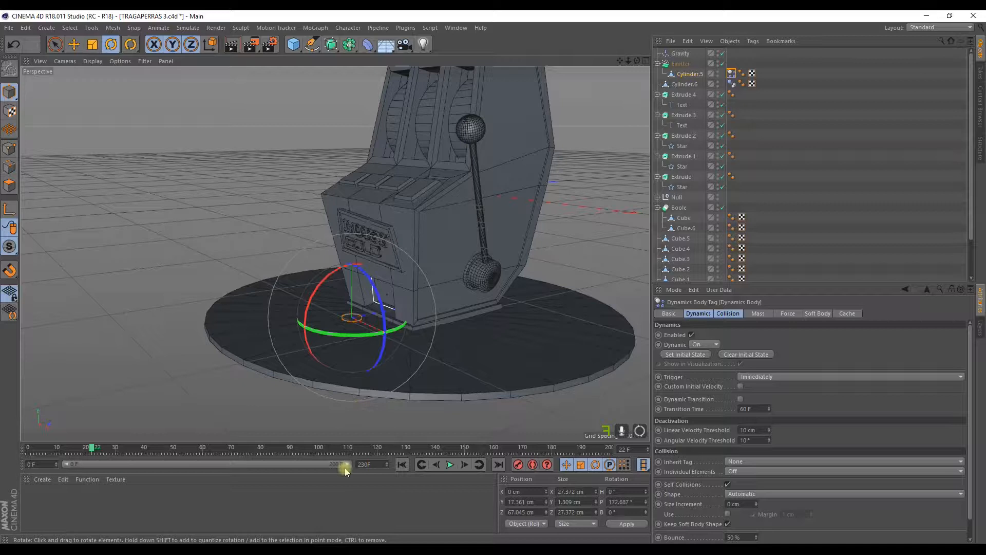
Step: Extend the animation and its preview range to 230 frames and set the emitter's Stop Emission to 500 F
{"action": "left_click", "coordinate": [341, 485]}
{"action": "left_click_drag", "start_coordinate": [311, 466], "coordinate": [351, 465]}
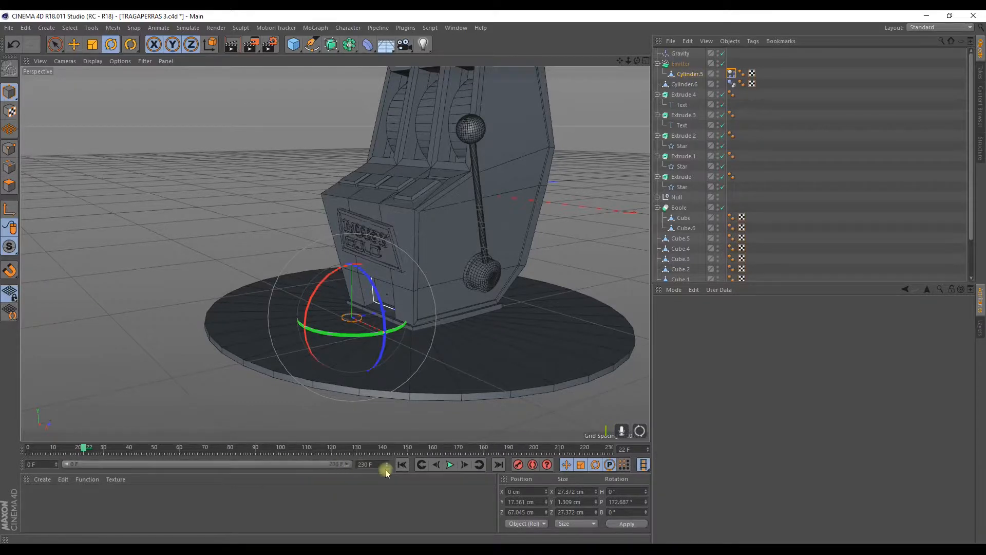
{"action": "left_click", "coordinate": [682, 64]}
{"action": "left_click", "coordinate": [731, 377]}
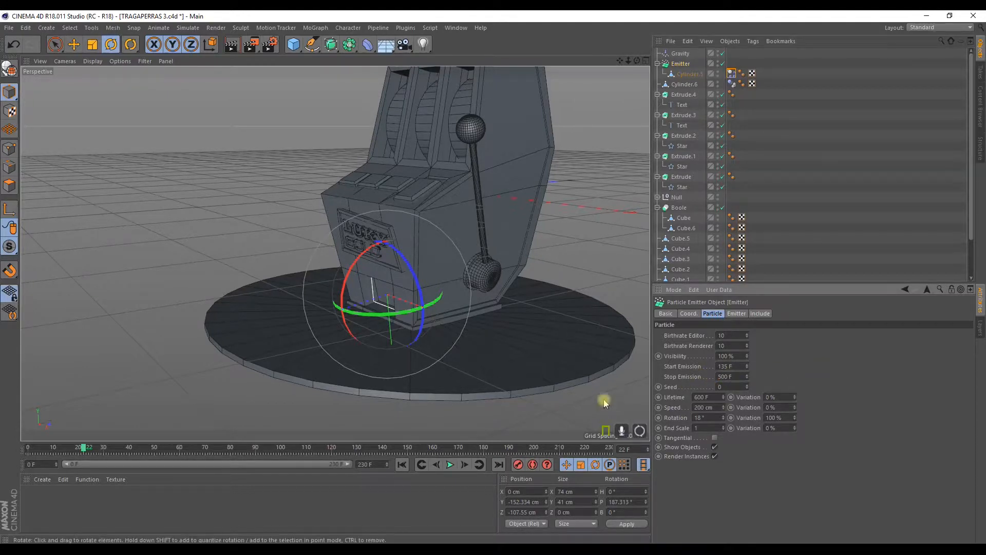
Step: Set the emitter's particle speed to 300 cm and replay the animation
{"action": "left_click", "coordinate": [450, 465]}
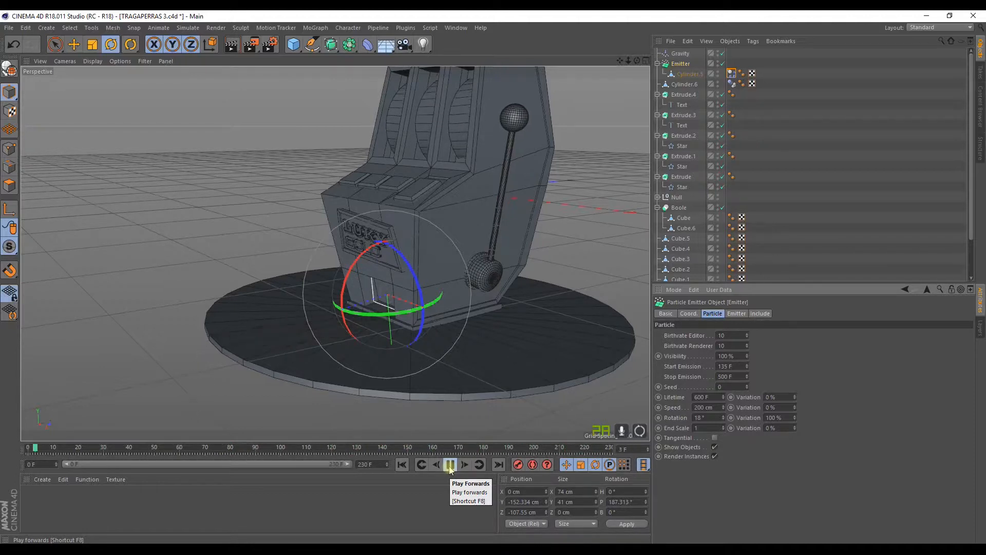
{"action": "left_click", "coordinate": [450, 465]}
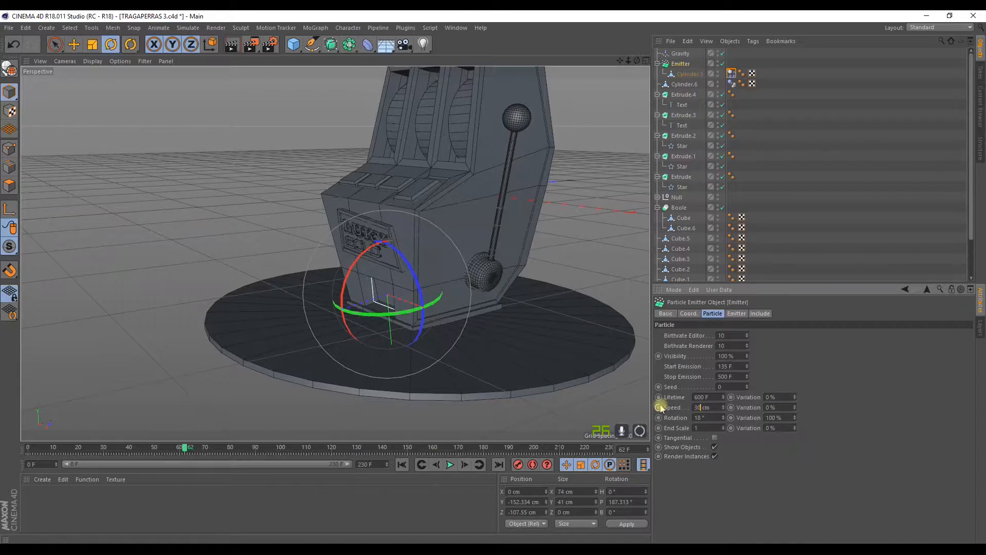
{"action": "left_click", "coordinate": [448, 467]}
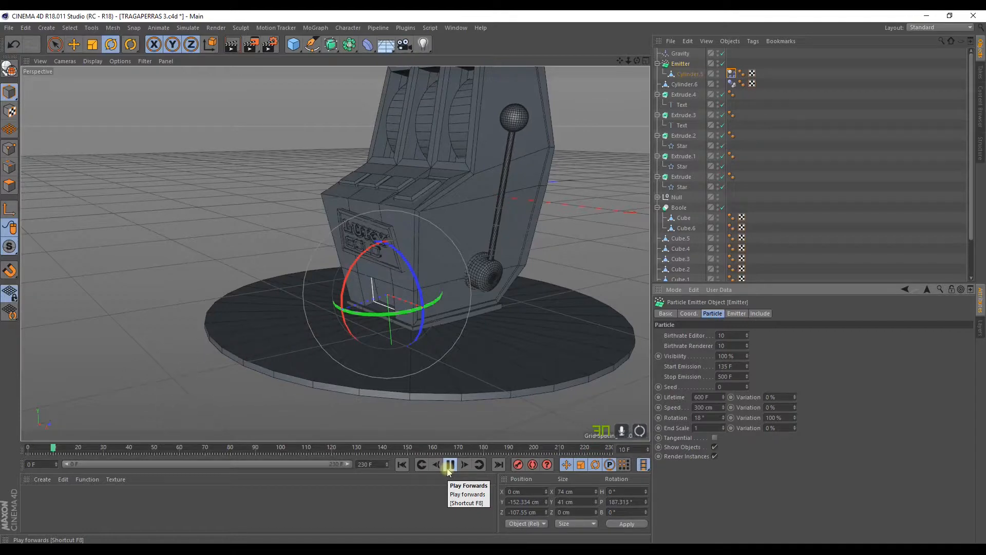
Step: Stop the playback and collapse the Emitter and Boole hierarchies in the object list
{"action": "left_click", "coordinate": [448, 469]}
{"action": "scroll", "coordinate": [447, 308], "scroll_direction": "down", "scroll_amount": 5}
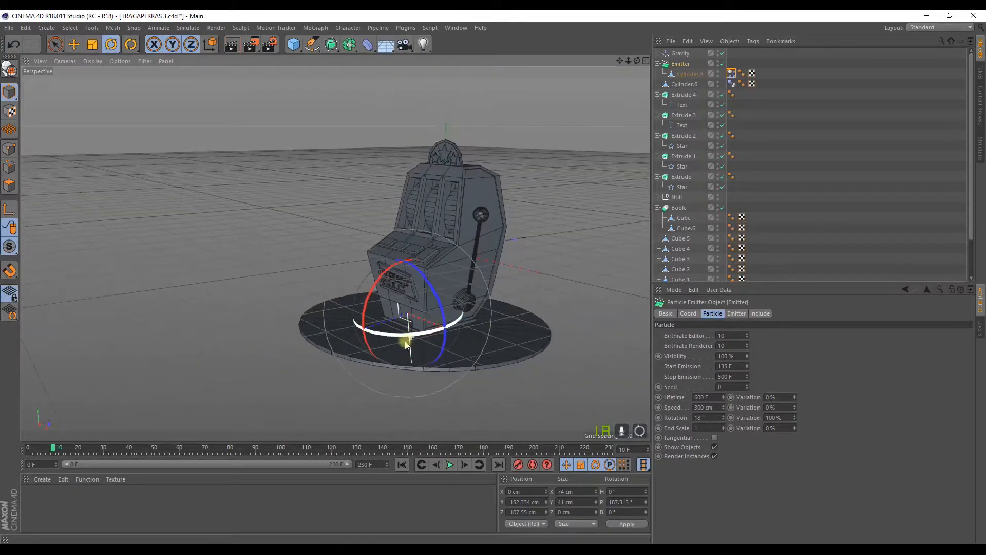
{"action": "left_click_drag", "start_coordinate": [447, 309], "coordinate": [459, 310], "text": "alt"}
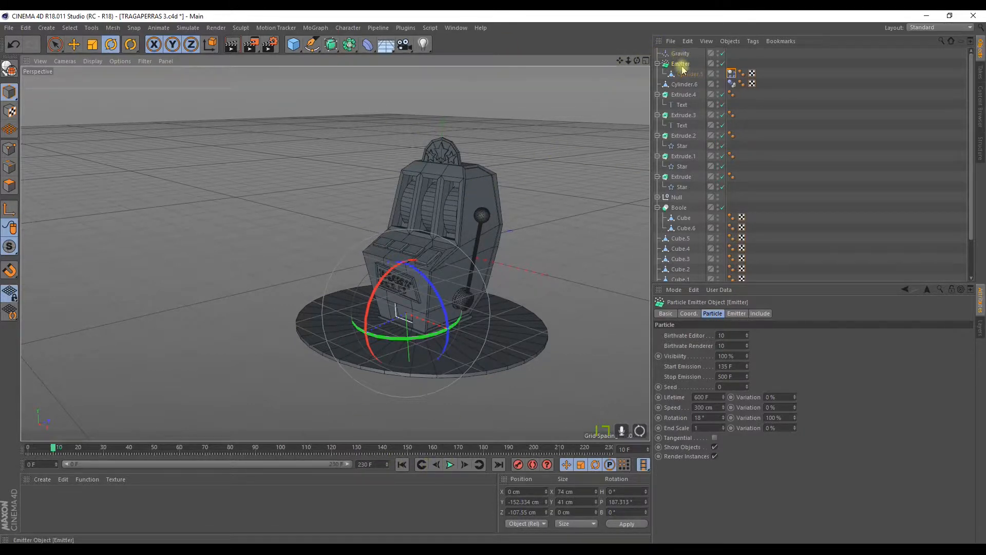
{"action": "left_click", "coordinate": [658, 64]}
{"action": "scroll", "coordinate": [691, 149], "scroll_direction": "down", "scroll_amount": 2}
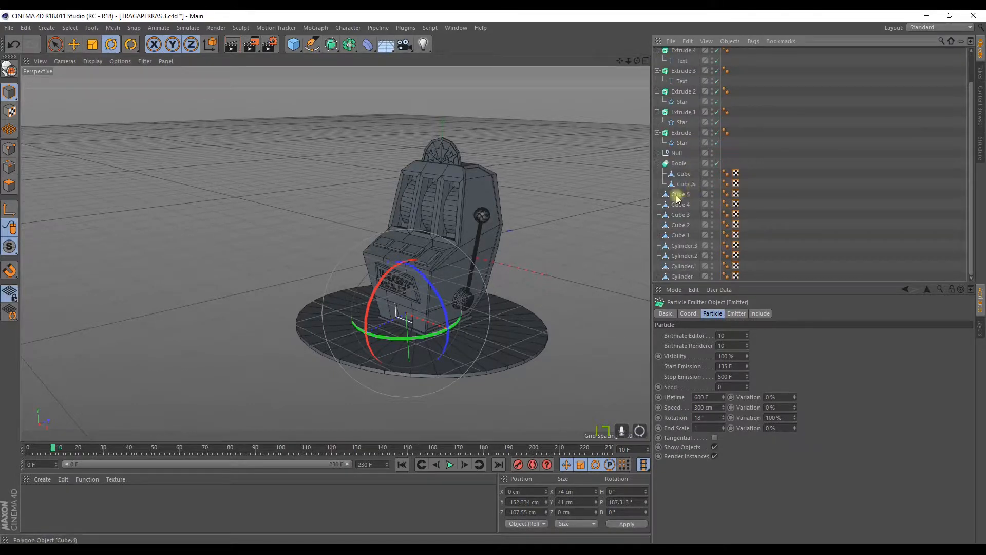
{"action": "left_click", "coordinate": [657, 163]}
Step: Check which machine part each of the Boole, Cube, Cylinder and lever Null objects represents by selecting them one after another
{"action": "left_click", "coordinate": [679, 184]}
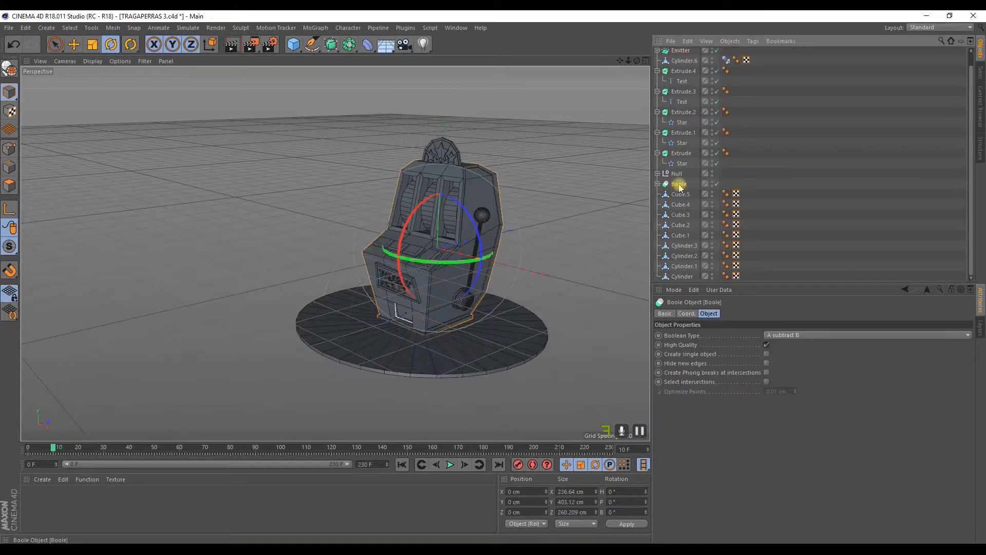
{"action": "left_click", "coordinate": [678, 196]}
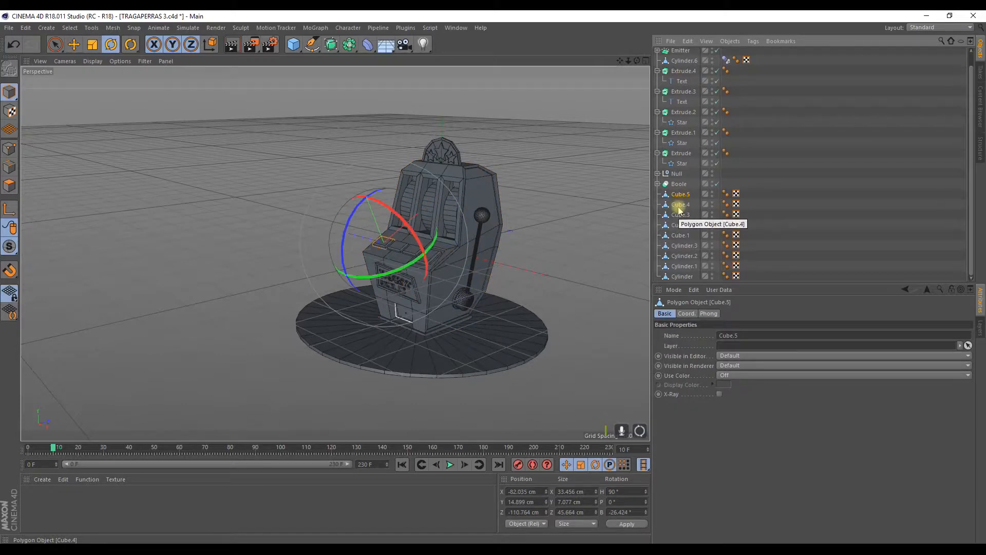
{"action": "left_click", "coordinate": [681, 205]}
{"action": "left_click", "coordinate": [683, 216]}
{"action": "left_click", "coordinate": [679, 225]}
{"action": "left_click", "coordinate": [681, 236]}
{"action": "left_click", "coordinate": [683, 246]}
{"action": "left_click", "coordinate": [684, 256]}
{"action": "left_click", "coordinate": [686, 266]}
{"action": "left_click", "coordinate": [684, 277]}
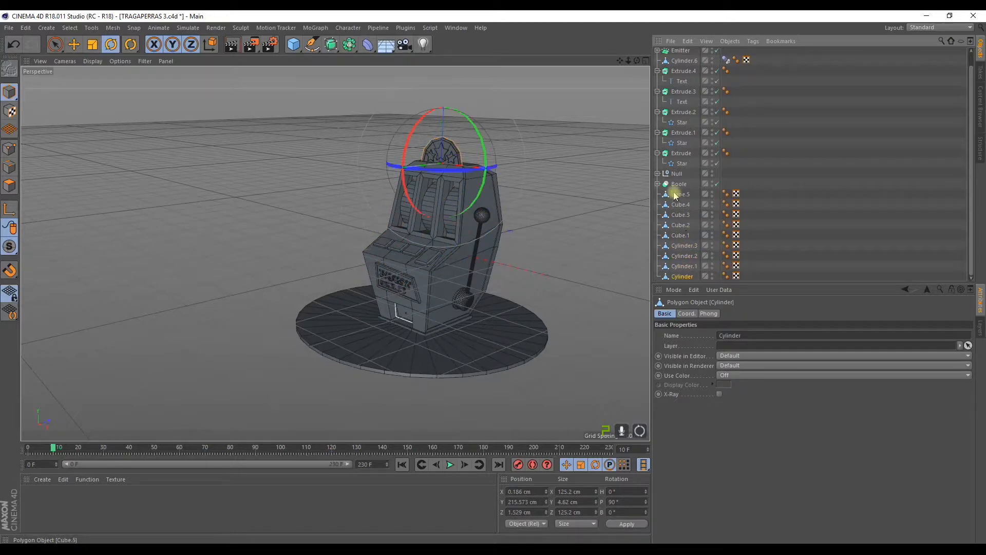
{"action": "left_click", "coordinate": [677, 174]}
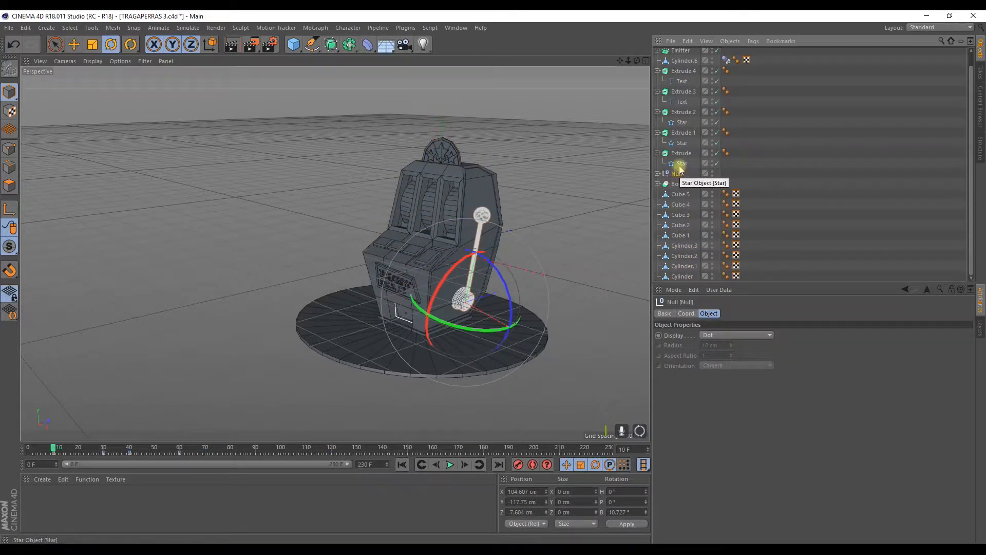
Step: Collapse the five Extrude hierarchies and move the round base, Cylinder.6, to the top of the object list
{"action": "left_click", "coordinate": [658, 153]}
{"action": "left_click", "coordinate": [658, 133]}
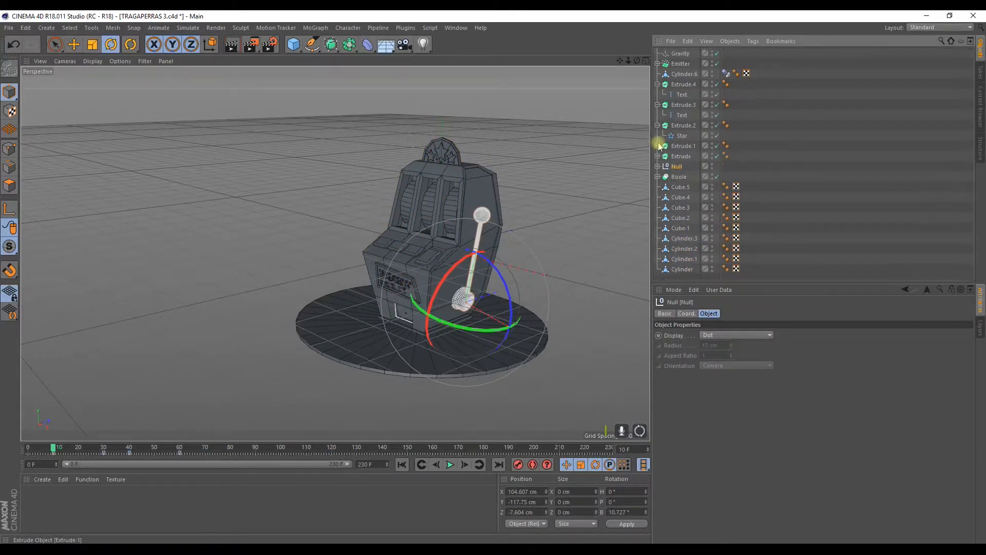
{"action": "left_click", "coordinate": [658, 126]}
{"action": "left_click", "coordinate": [657, 105]}
{"action": "left_click", "coordinate": [657, 84]}
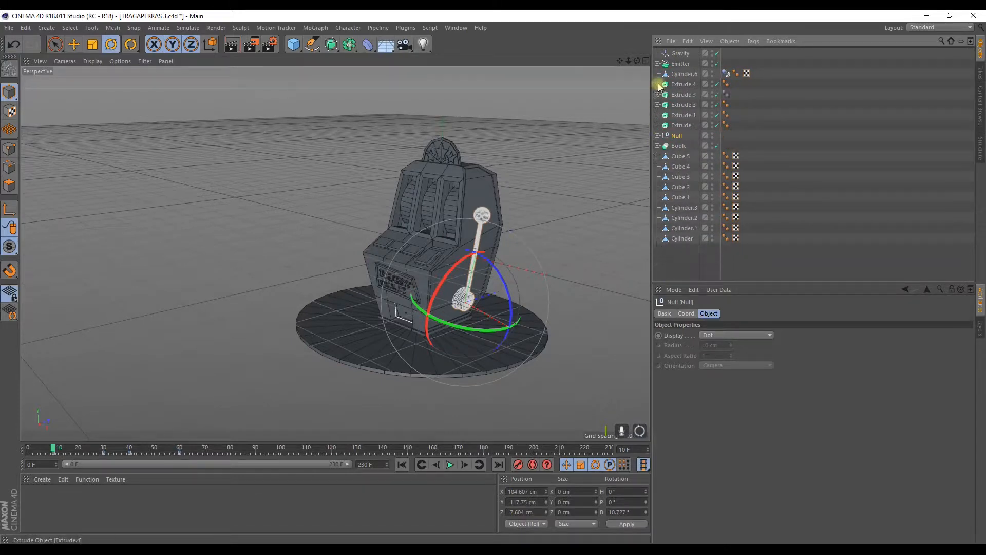
{"action": "left_click", "coordinate": [685, 74]}
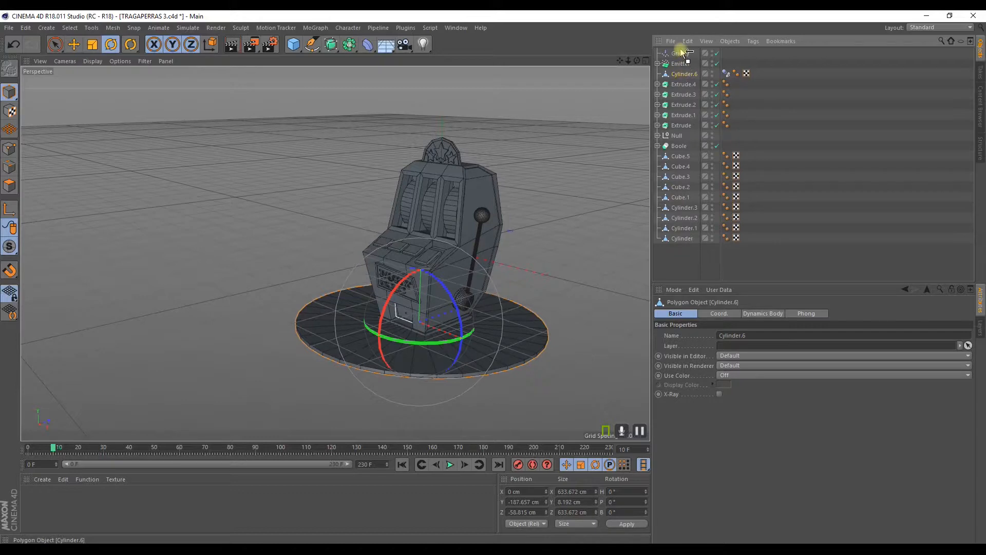
{"action": "left_click_drag", "start_coordinate": [680, 52], "coordinate": [680, 51]}
Step: Select all the slot machine objects from Extrude.4 through Cylinder and group them under one null
{"action": "left_click", "coordinate": [680, 85]}
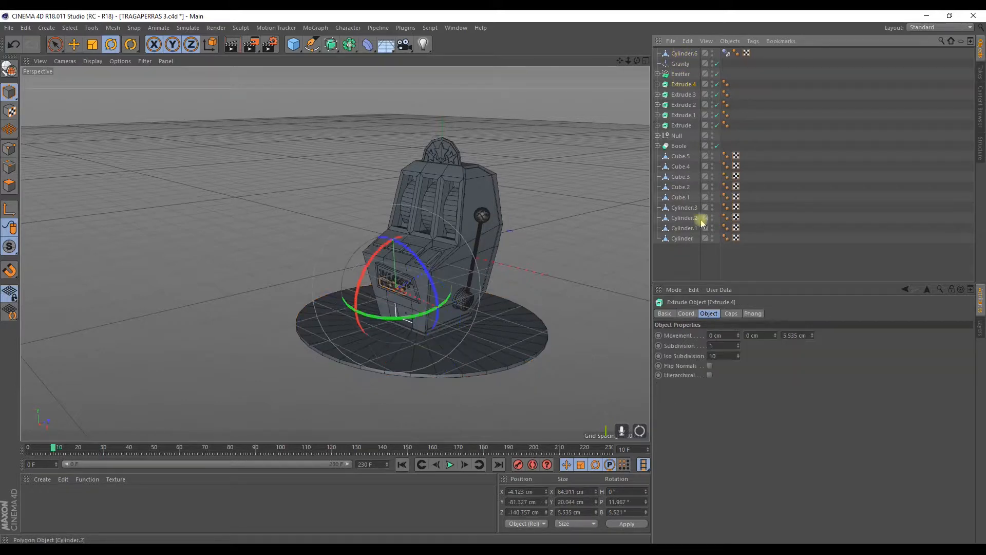
{"action": "left_click", "coordinate": [685, 239], "text": "shift"}
{"action": "right_click", "coordinate": [685, 239]}
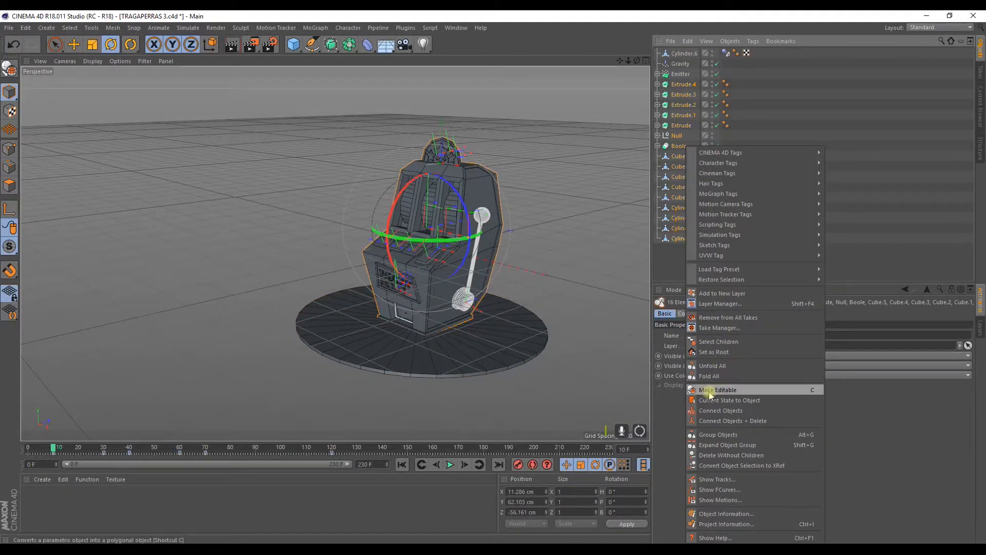
{"action": "left_click", "coordinate": [718, 435]}
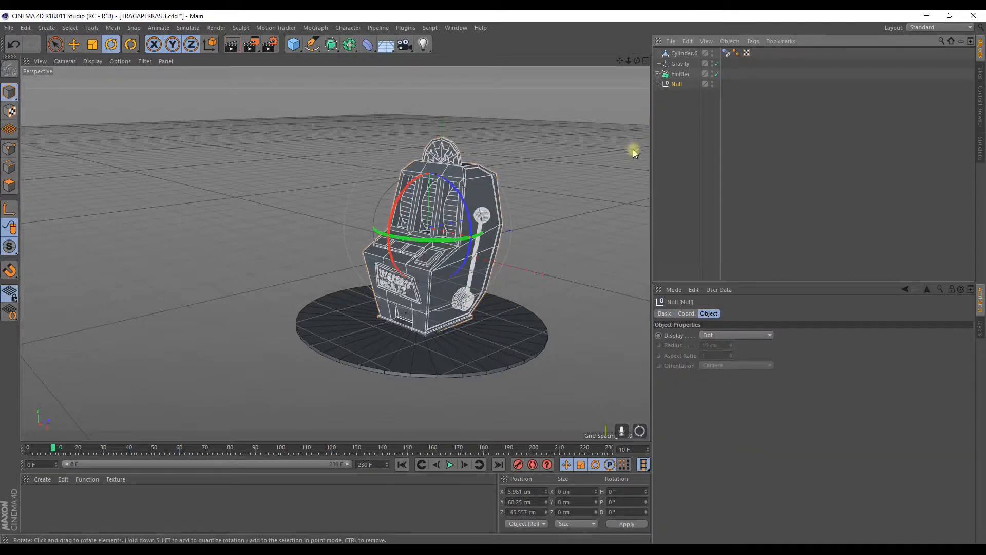
Step: Play and scrub to where the coins start coming out, and keyframe the machine group's coordinates at frame 141
{"action": "left_click", "coordinate": [451, 465]}
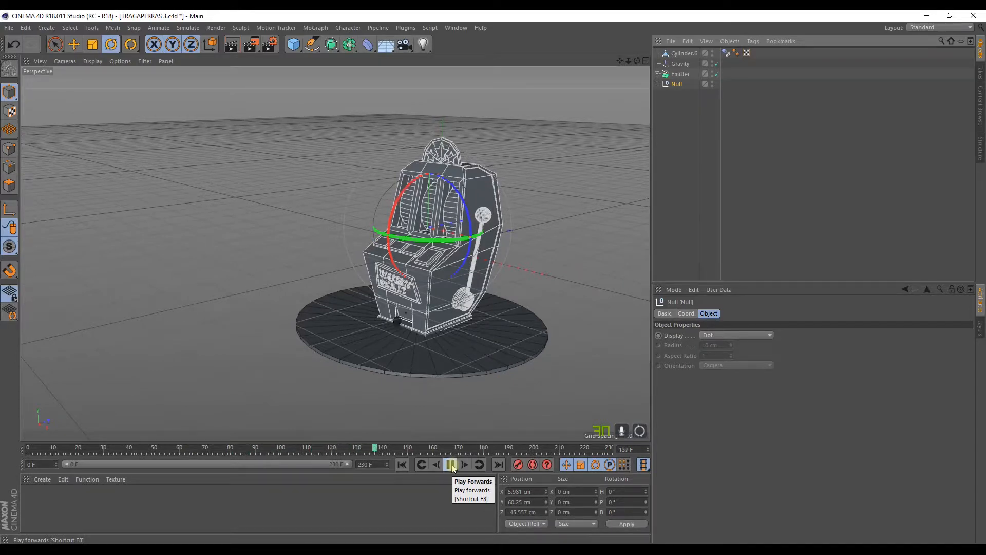
{"action": "left_click", "coordinate": [451, 465]}
{"action": "left_click_drag", "start_coordinate": [431, 448], "coordinate": [347, 447]}
{"action": "left_click", "coordinate": [450, 465]}
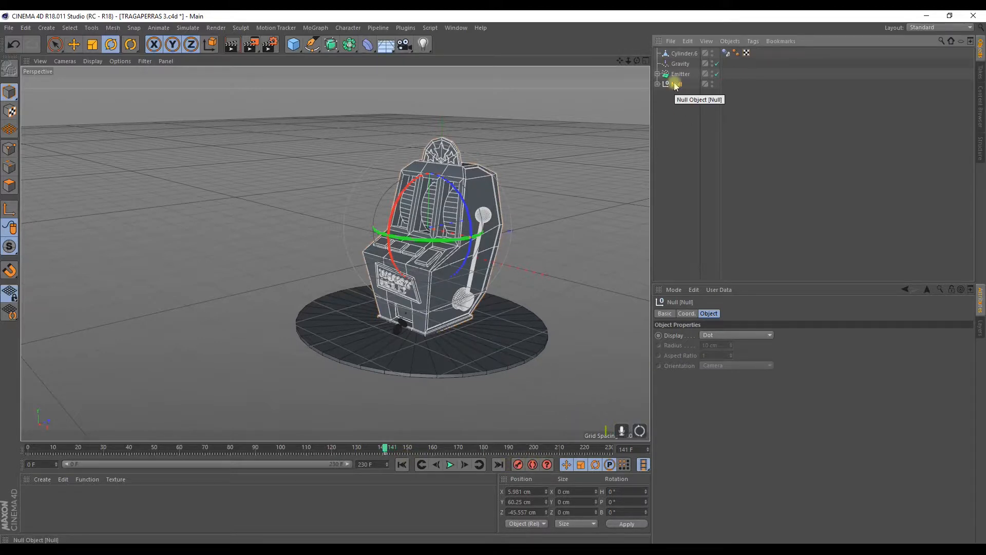
{"action": "left_click", "coordinate": [687, 313]}
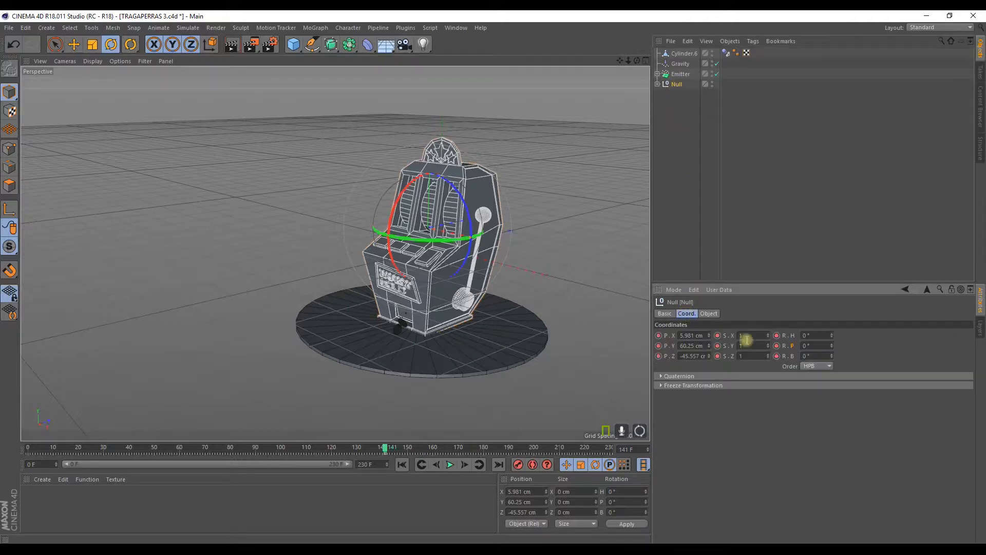
Step: At frame 154, rotate the machine group to about H 2.7°, P -0.8°, B 1.4° and keyframe its rotation
{"action": "left_click_drag", "start_coordinate": [389, 450], "coordinate": [615, 459]}
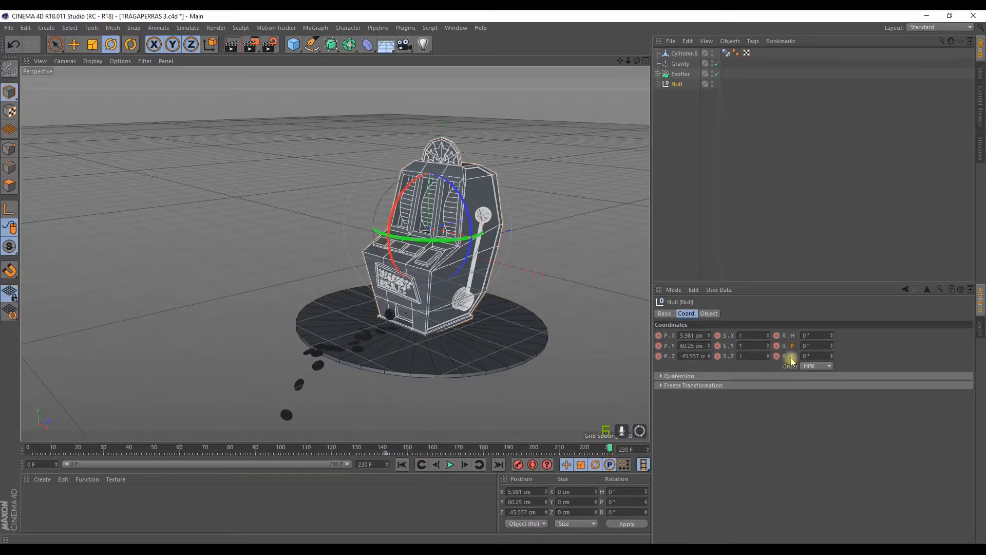
{"action": "left_click", "coordinate": [419, 450]}
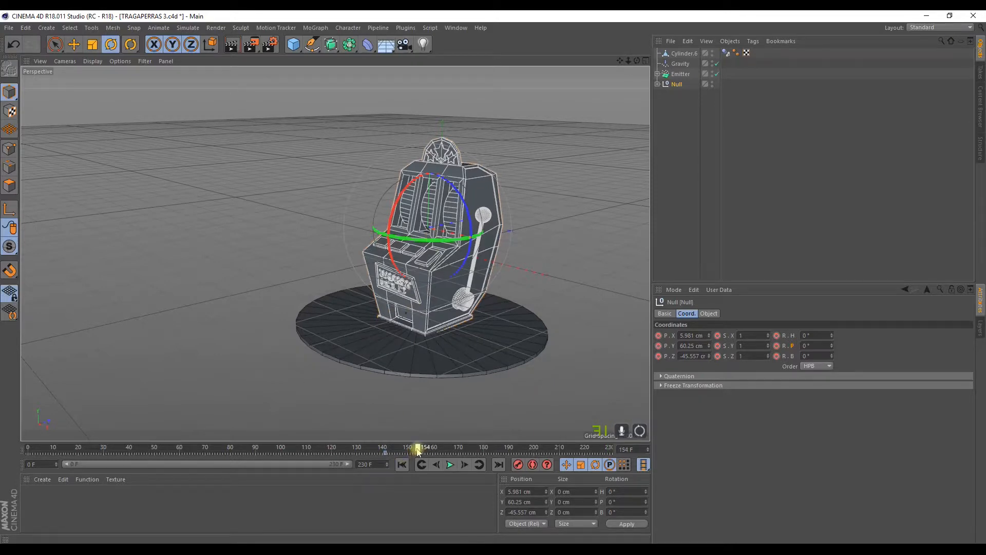
{"action": "left_click_drag", "start_coordinate": [447, 209], "coordinate": [449, 210]}
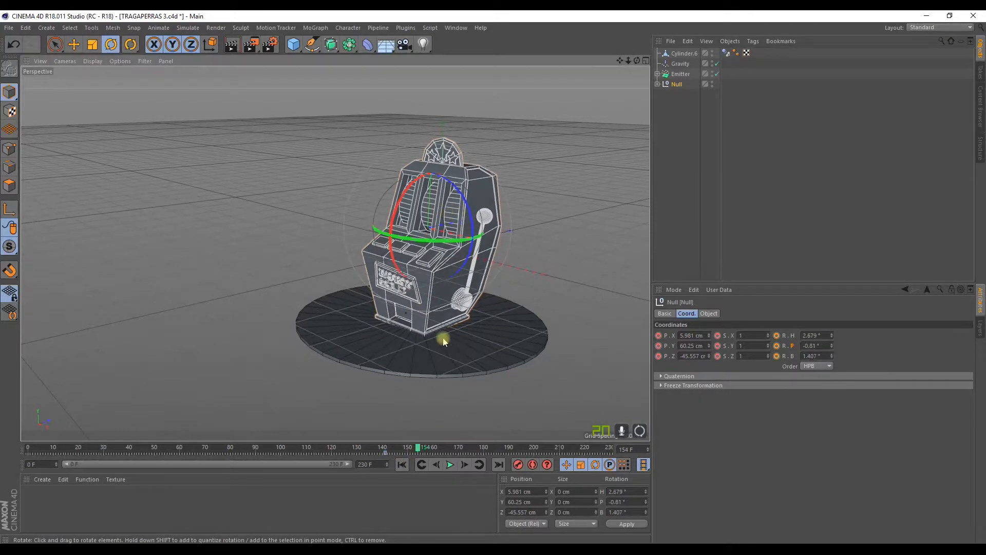
{"action": "left_click", "coordinate": [776, 335]}
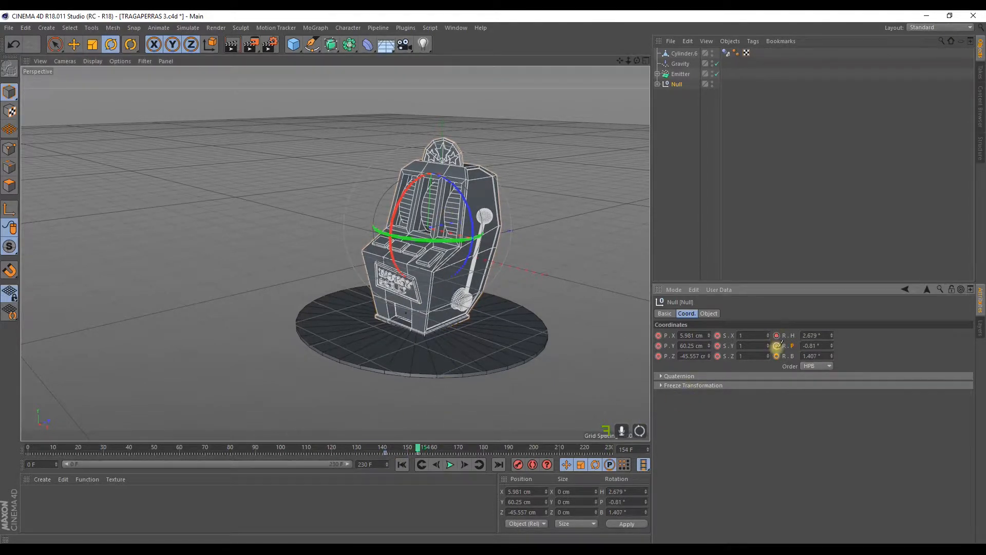
{"action": "left_click", "coordinate": [777, 356]}
Step: At frame 165, rotate the machine group back to about H 0.4°, P -0.3°, B 0.6° and keyframe its rotation
{"action": "left_click_drag", "start_coordinate": [423, 447], "coordinate": [446, 449]}
{"action": "left_click_drag", "start_coordinate": [451, 221], "coordinate": [448, 220]}
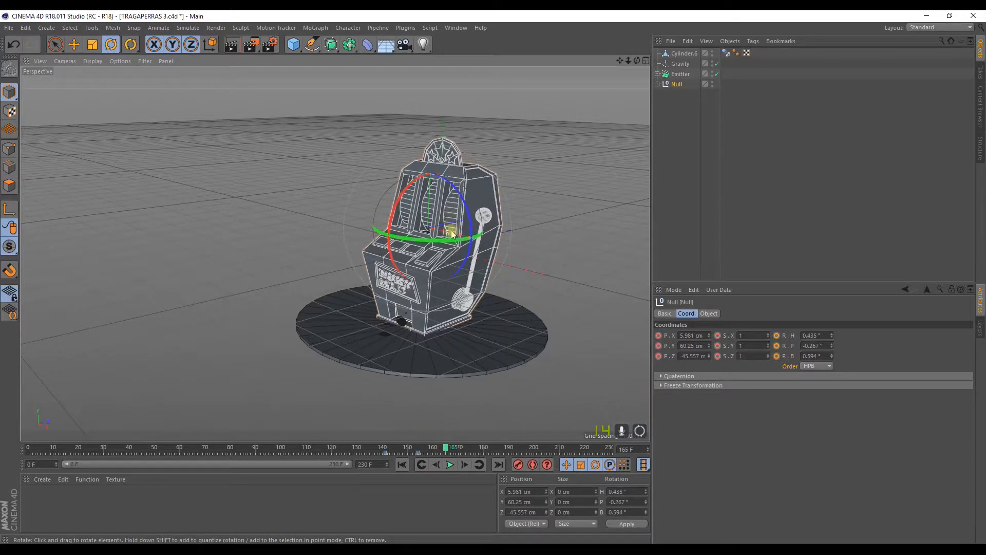
{"action": "left_click", "coordinate": [776, 336]}
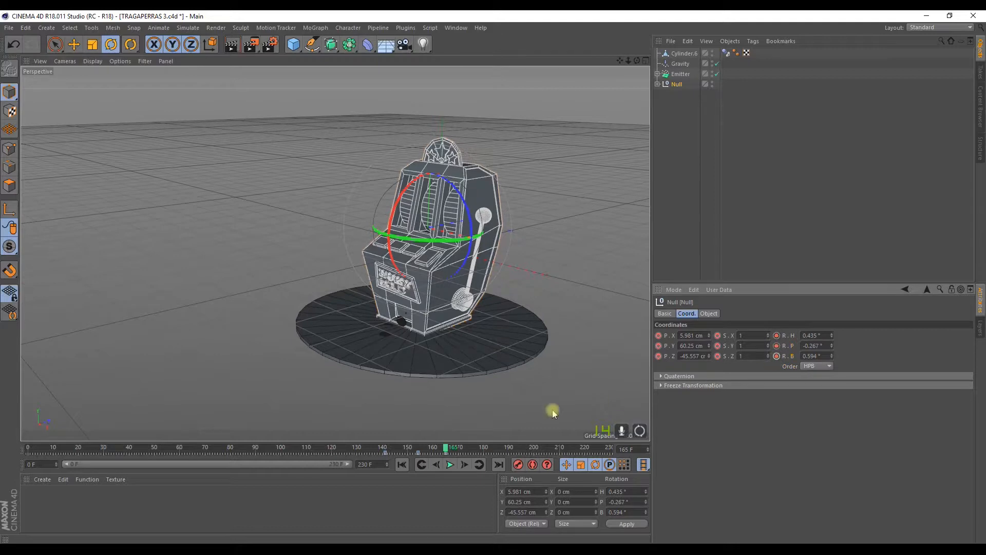
Step: At frame 172, rotate the machine group to about H 2.4°, P -0.6°, B 1.3° and keyframe its rotation
{"action": "left_click_drag", "start_coordinate": [447, 450], "coordinate": [463, 449]}
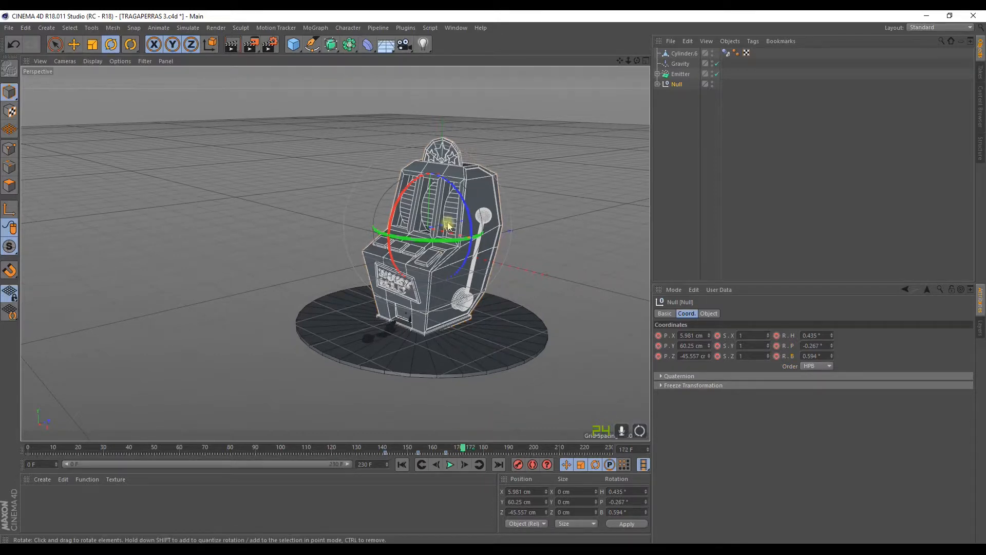
{"action": "left_click_drag", "start_coordinate": [448, 225], "coordinate": [455, 227]}
{"action": "left_click", "coordinate": [776, 336]}
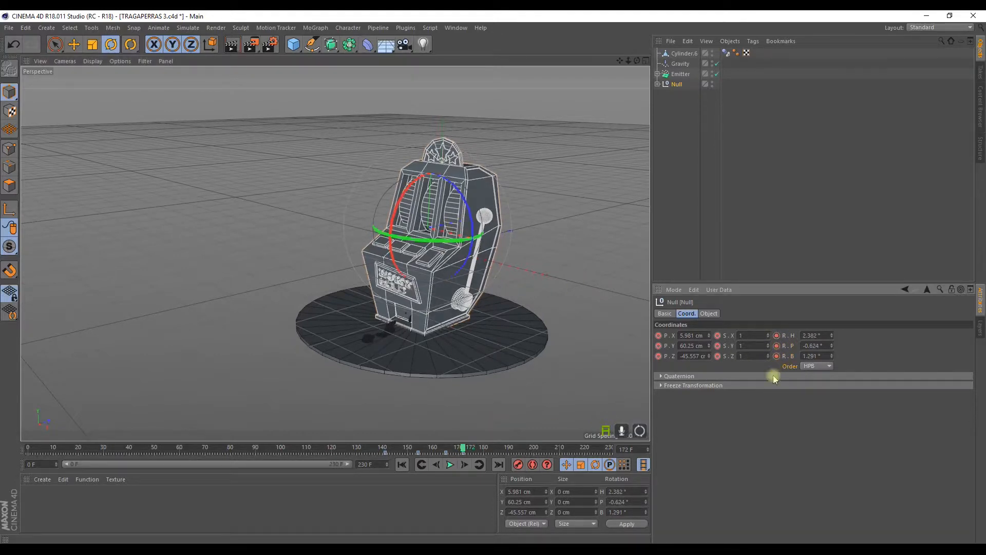
Step: At frame 180, rotate the machine group to about H 0.1°, P -0.7°, B 1.3° and keyframe its rotation
{"action": "left_click_drag", "start_coordinate": [464, 449], "coordinate": [487, 450]}
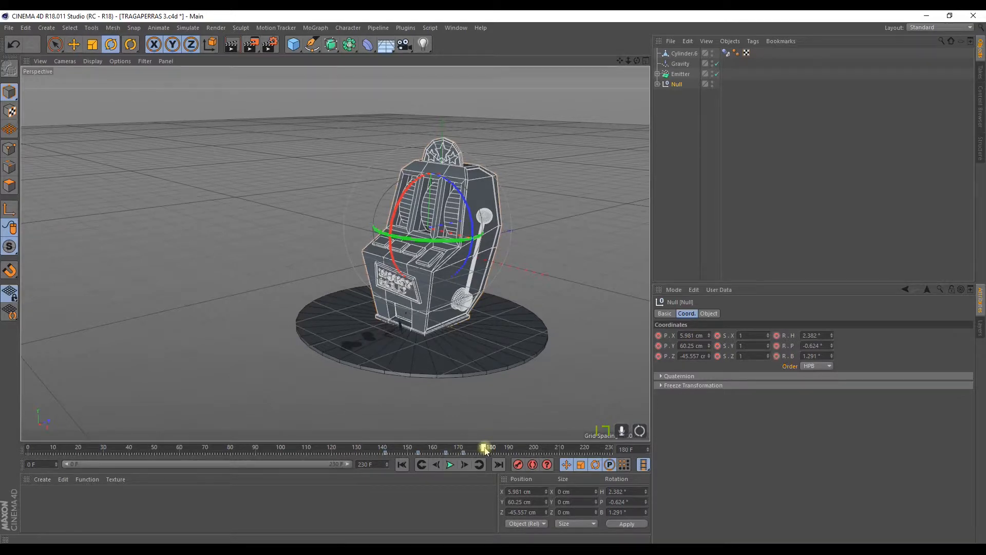
{"action": "left_click_drag", "start_coordinate": [434, 239], "coordinate": [426, 242]}
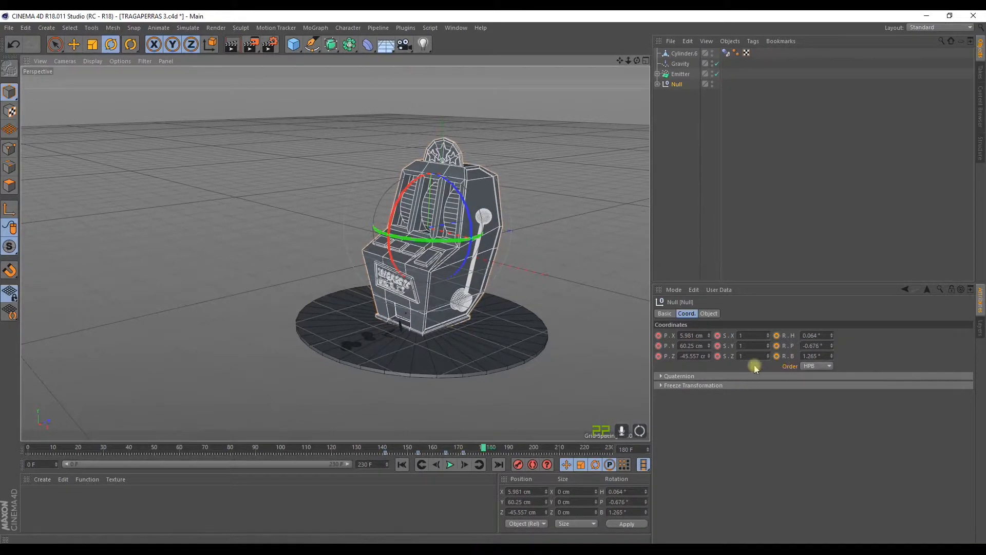
{"action": "left_click", "coordinate": [776, 335]}
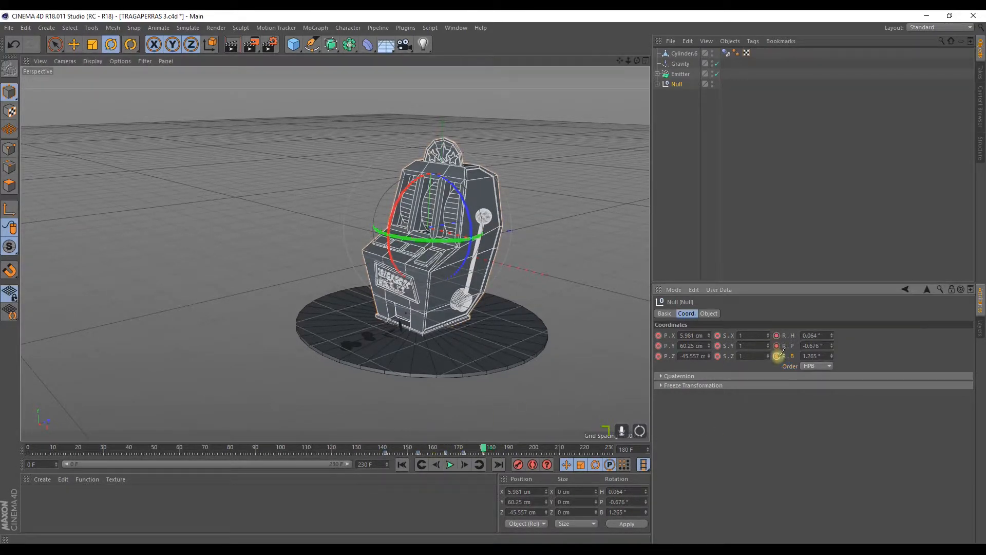
Step: Preview the machine's shake and move its keyframes closer together so that the last one sits at about frame 160
{"action": "left_click_drag", "start_coordinate": [484, 448], "coordinate": [382, 447]}
{"action": "left_click", "coordinate": [450, 464]}
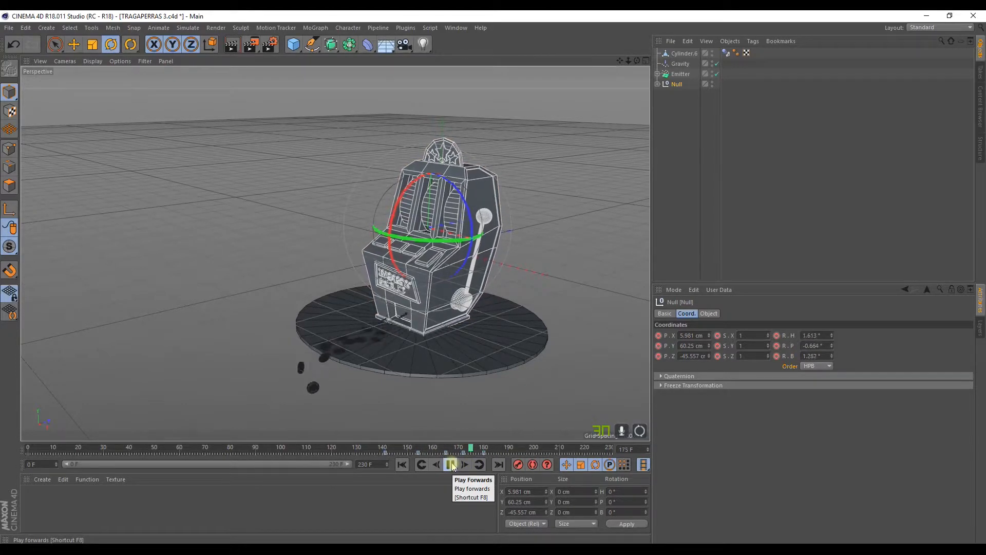
{"action": "left_click", "coordinate": [451, 464]}
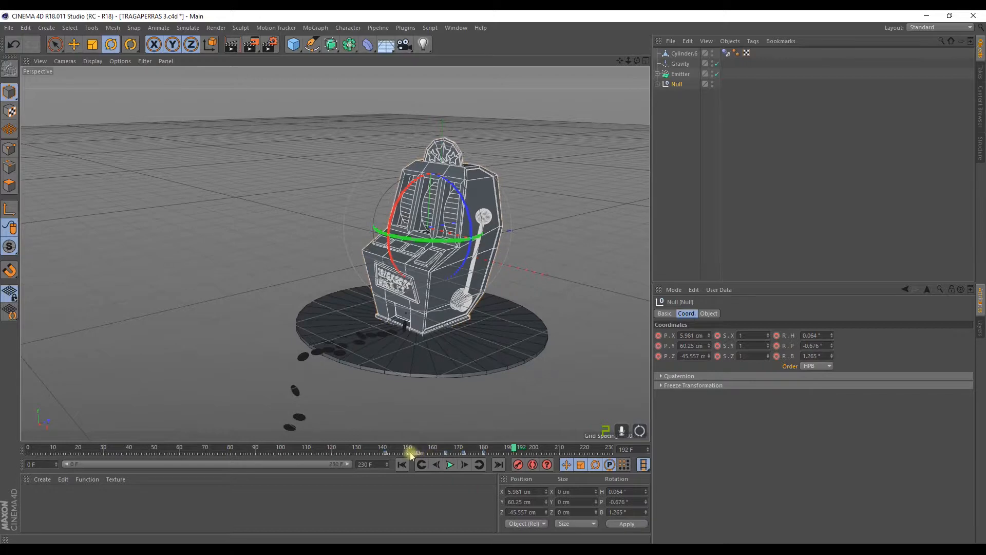
{"action": "left_click", "coordinate": [418, 453]}
{"action": "left_click_drag", "start_coordinate": [415, 453], "coordinate": [459, 455]}
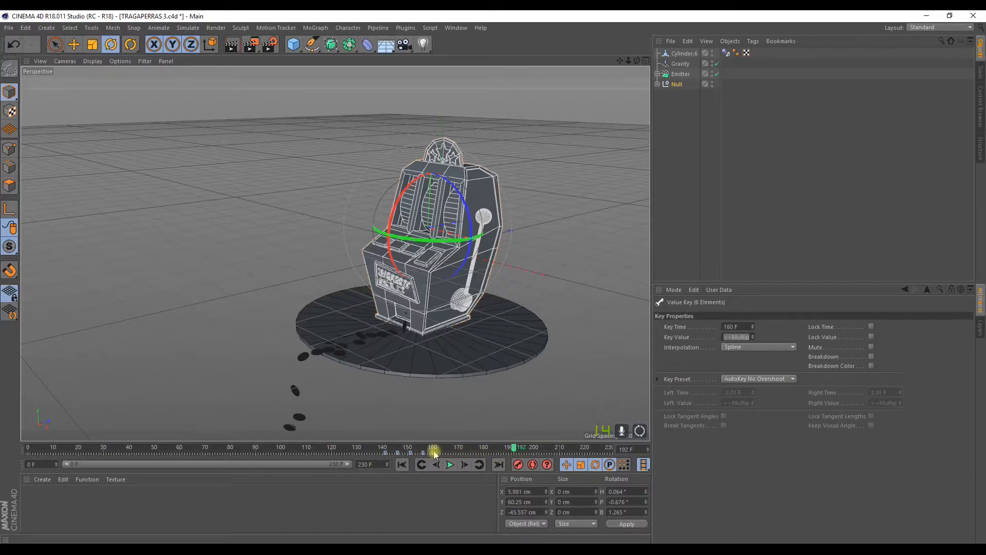
Step: Copy the machine group's shake keyframes from about frames 146–160 and repeat them up to about frame 200
{"action": "left_click_drag", "start_coordinate": [387, 452], "coordinate": [382, 452]}
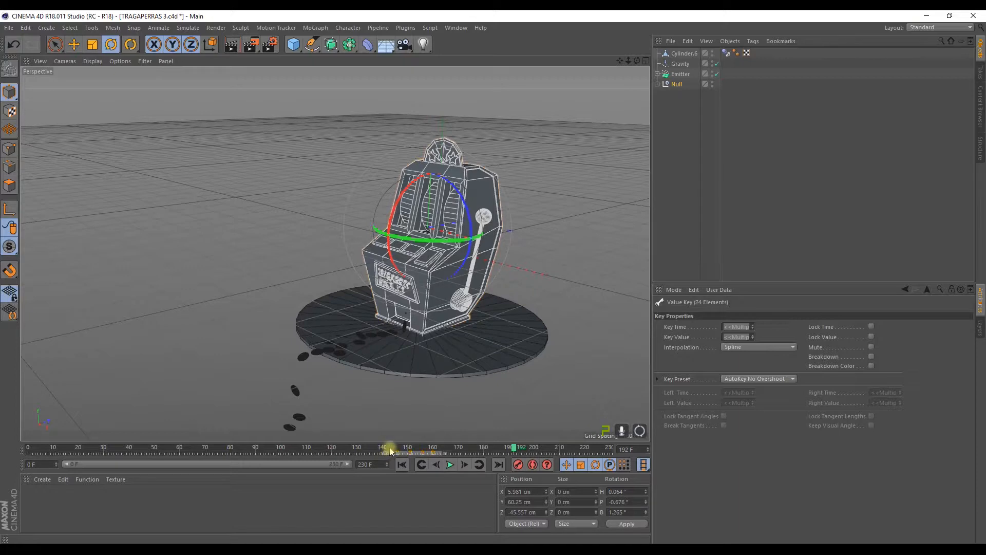
{"action": "left_click", "coordinate": [440, 450]}
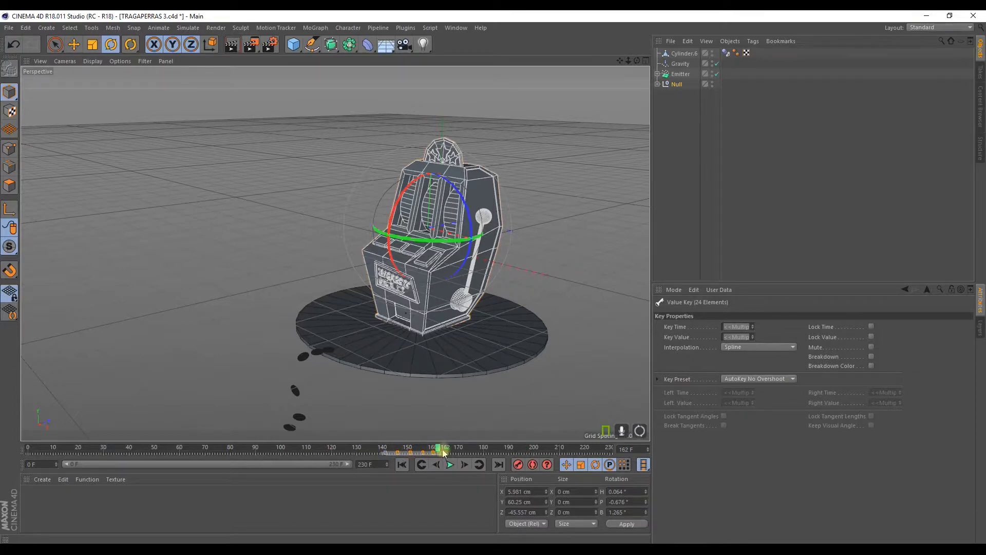
{"action": "left_click", "coordinate": [491, 451]}
{"action": "left_click", "coordinate": [543, 450]}
{"action": "key", "text": "ctrl+z"}
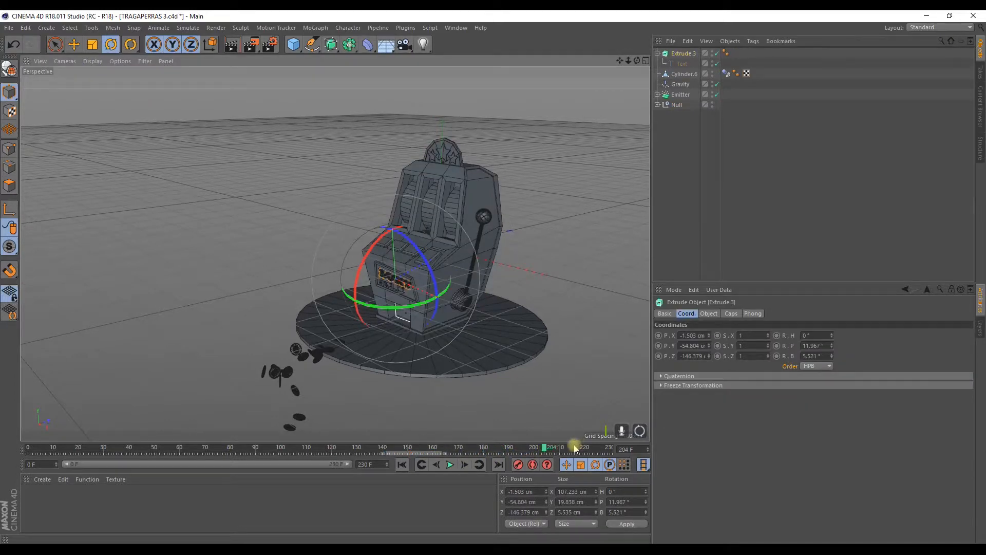
{"action": "key", "text": "ctrl+z"}
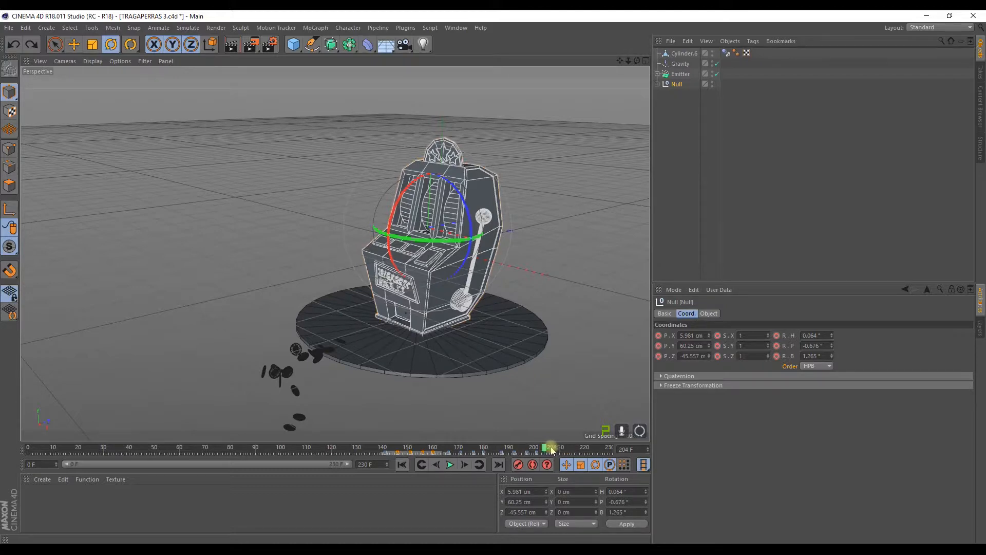
{"action": "key", "text": "ctrl+y"}
Step: Copy the last repeated shake keyframes toward the end of the timeline so that the motion continues to about frame 230
{"action": "left_click_drag", "start_coordinate": [596, 456], "coordinate": [556, 455]}
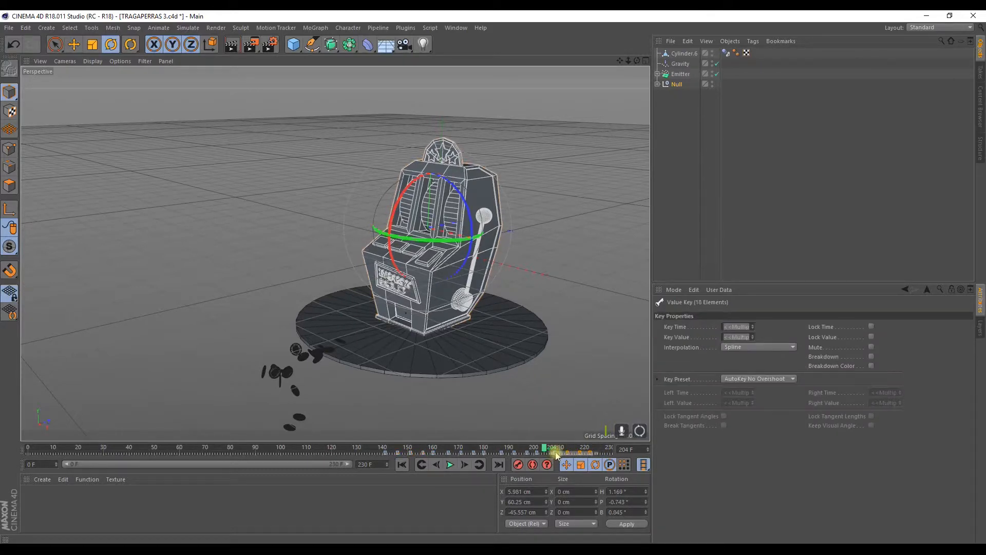
{"action": "left_click", "coordinate": [555, 453], "text": "shift"}
{"action": "left_click_drag", "start_coordinate": [555, 453], "coordinate": [590, 453]}
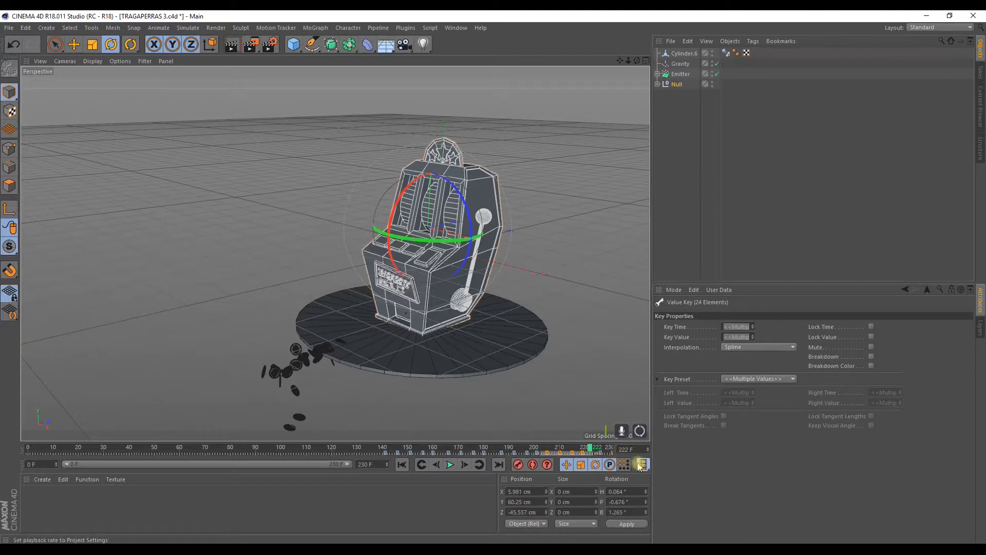
{"action": "mouse_move", "coordinate": [596, 453]}
{"action": "left_mouse_down"}
{"action": "mouse_move", "coordinate": [612, 456]}
{"action": "mouse_move", "coordinate": [602, 456]}
{"action": "left_mouse_up"}
{"action": "left_click", "coordinate": [596, 456]}
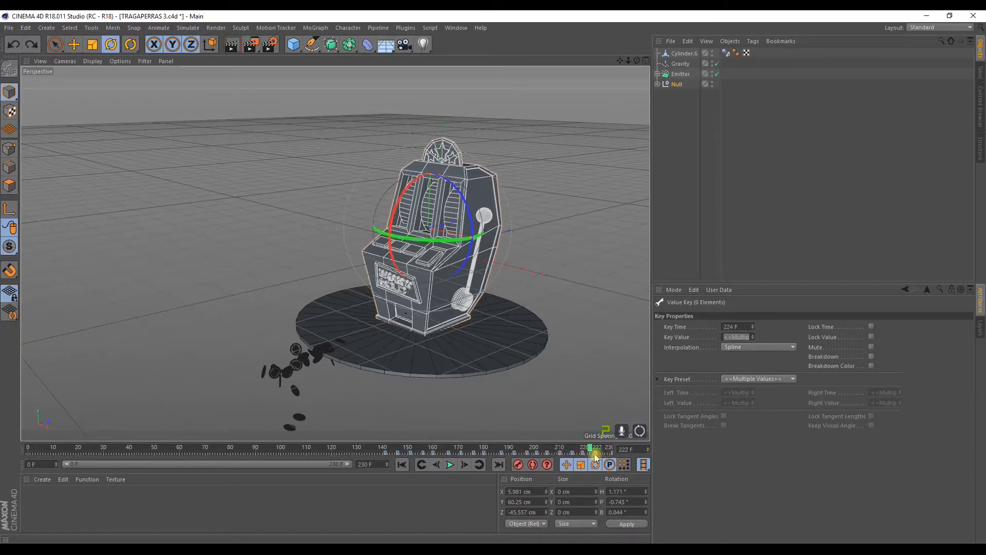
{"action": "left_click_drag", "start_coordinate": [594, 457], "coordinate": [612, 453]}
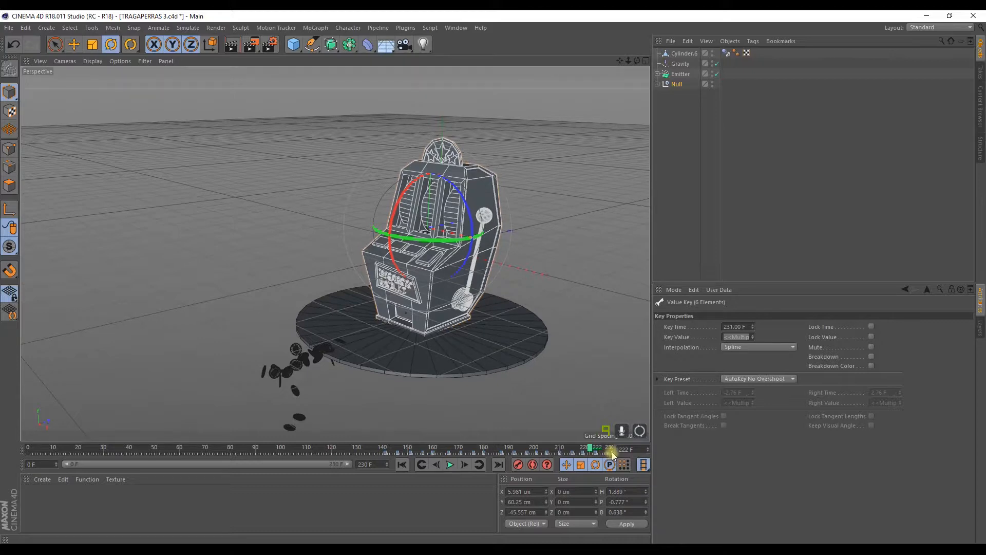
Step: Play back the extended shake and add a copied rotation keyframe at frame 137 so that it starts earlier
{"action": "left_click_drag", "start_coordinate": [382, 455], "coordinate": [344, 451]}
{"action": "left_click", "coordinate": [450, 465]}
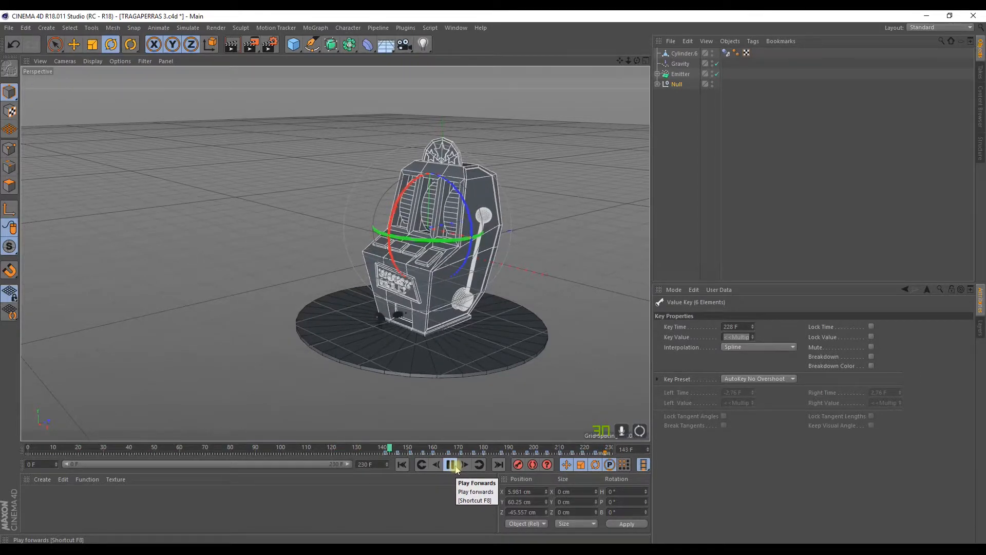
{"action": "left_click", "coordinate": [383, 447]}
{"action": "left_click", "coordinate": [380, 447]}
{"action": "left_click", "coordinate": [379, 447]}
{"action": "left_click", "coordinate": [450, 465]}
{"action": "left_click_drag", "start_coordinate": [424, 450], "coordinate": [373, 447]}
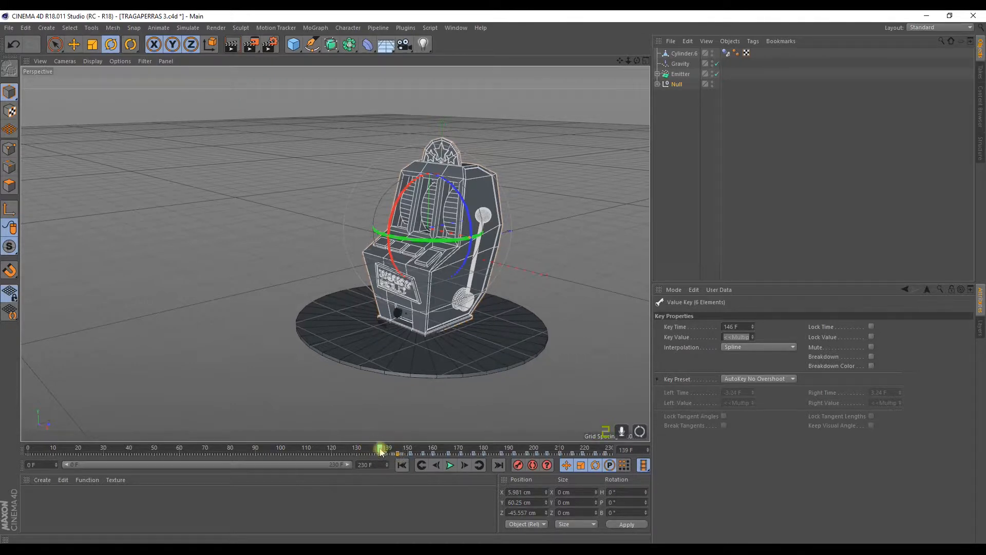
{"action": "left_click_drag", "start_coordinate": [381, 454], "coordinate": [375, 454]}
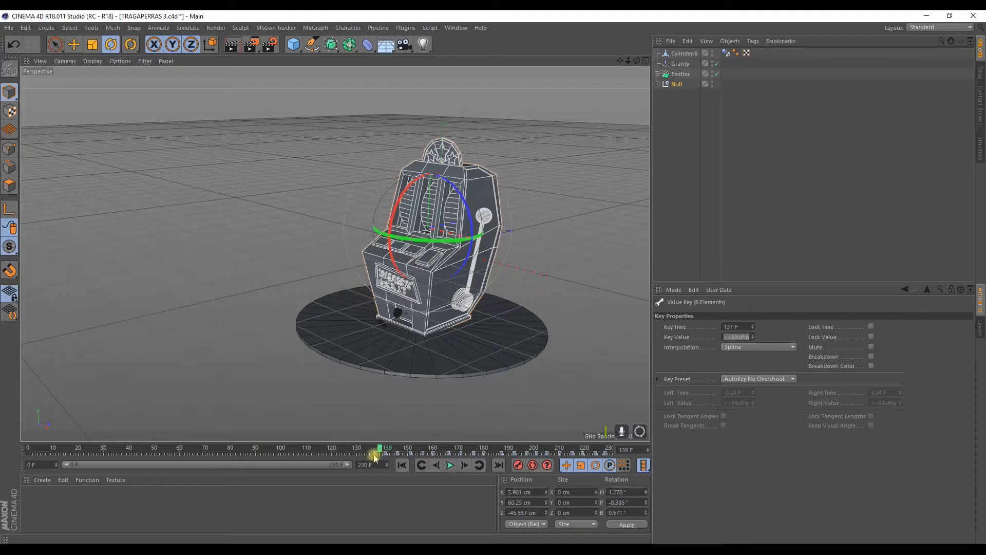
Step: Limit the preview range to frames 93–230 and play back the shake
{"action": "left_click_drag", "start_coordinate": [69, 466], "coordinate": [189, 452]}
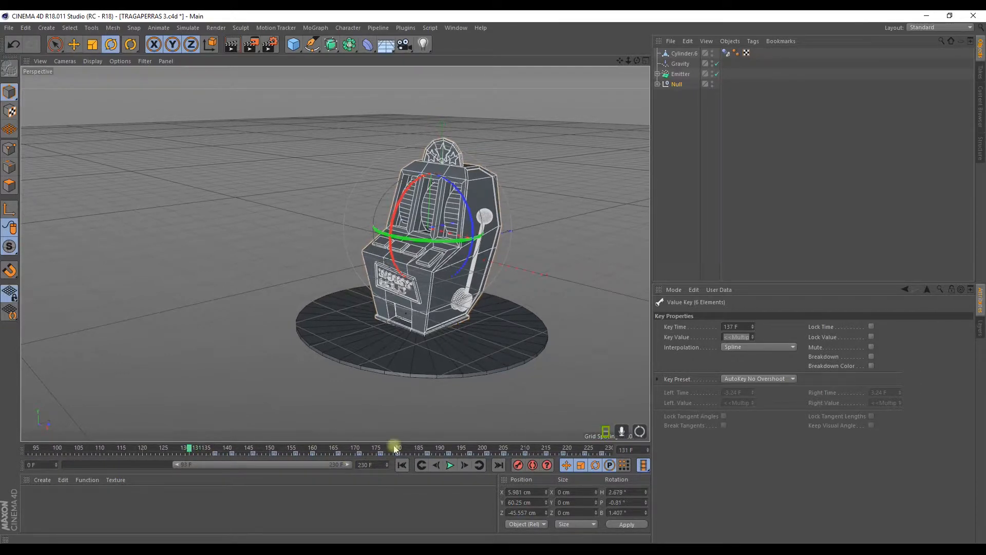
{"action": "left_click", "coordinate": [452, 465]}
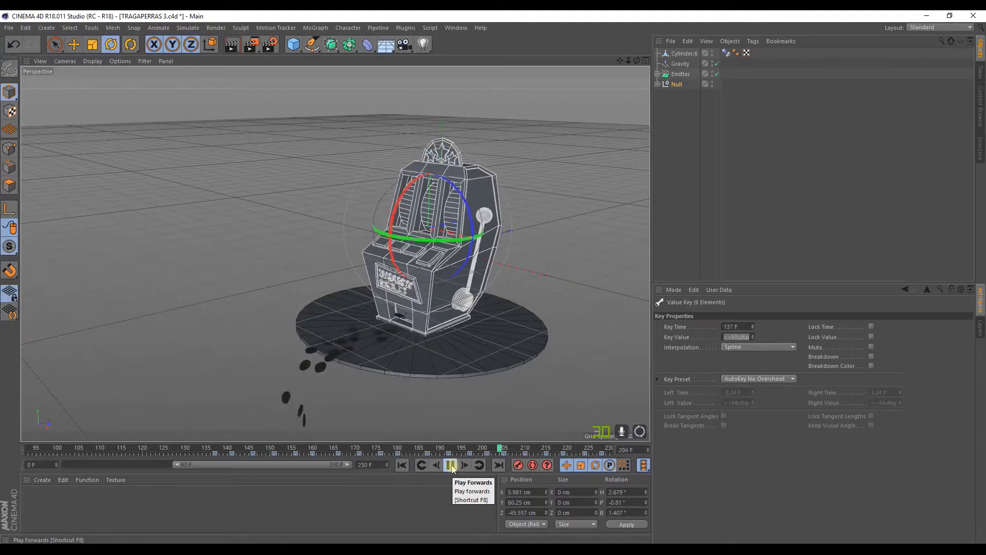
{"action": "left_click", "coordinate": [452, 466]}
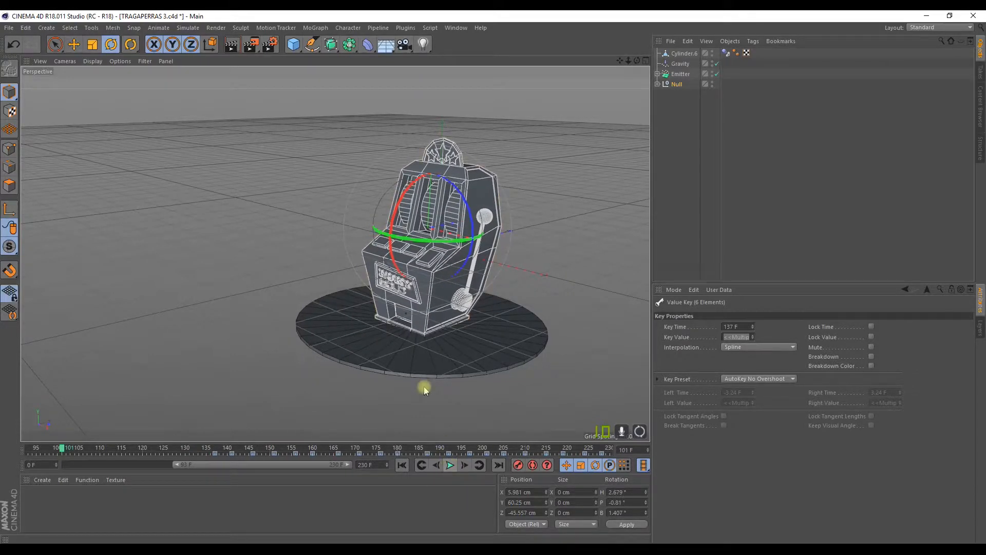
Step: Restore the preview range to start at frame 0 and play the full animation with a closer view of the machine
{"action": "middle_click_drag", "start_coordinate": [512, 300], "coordinate": [448, 274], "text": "alt"}
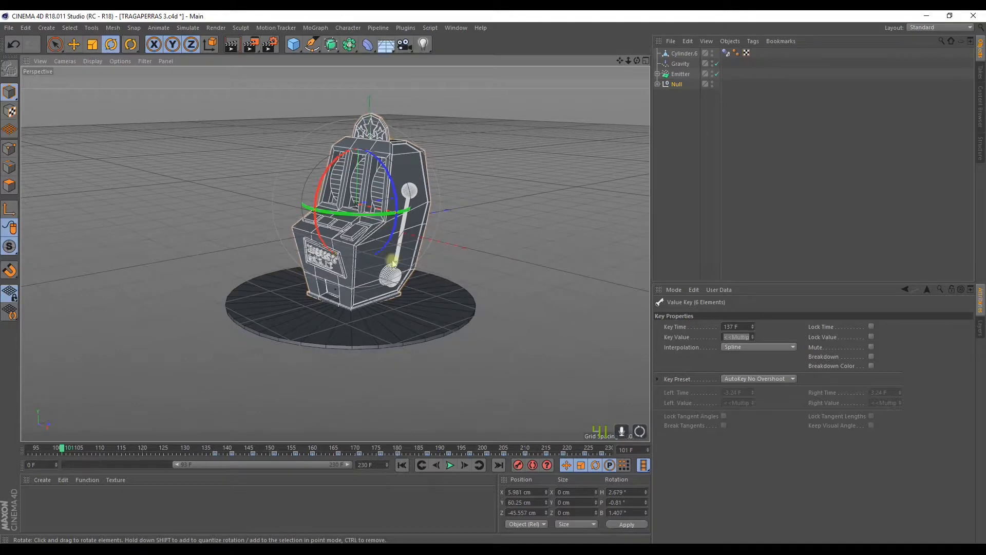
{"action": "scroll", "coordinate": [351, 200], "scroll_direction": "up", "scroll_amount": 3}
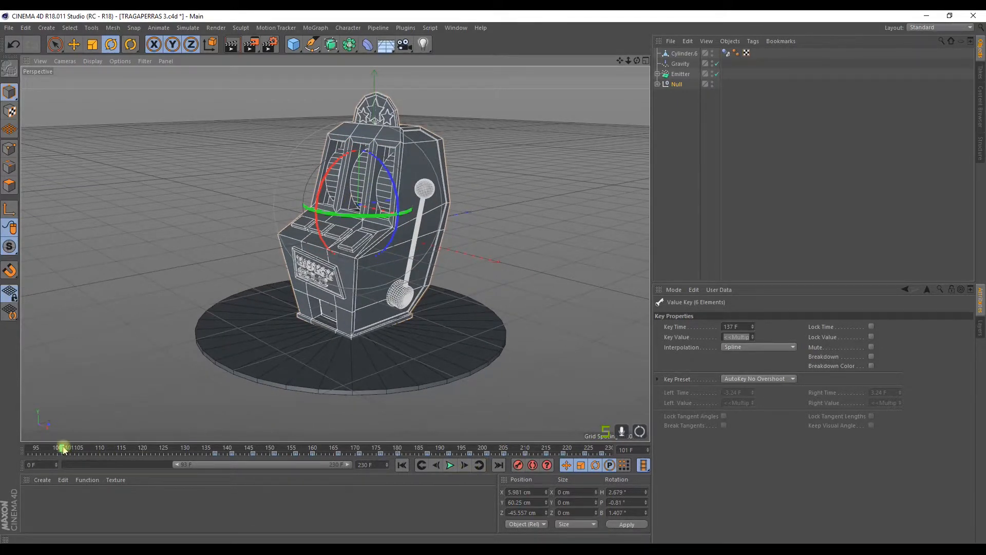
{"action": "left_click_drag", "start_coordinate": [63, 449], "coordinate": [33, 445]}
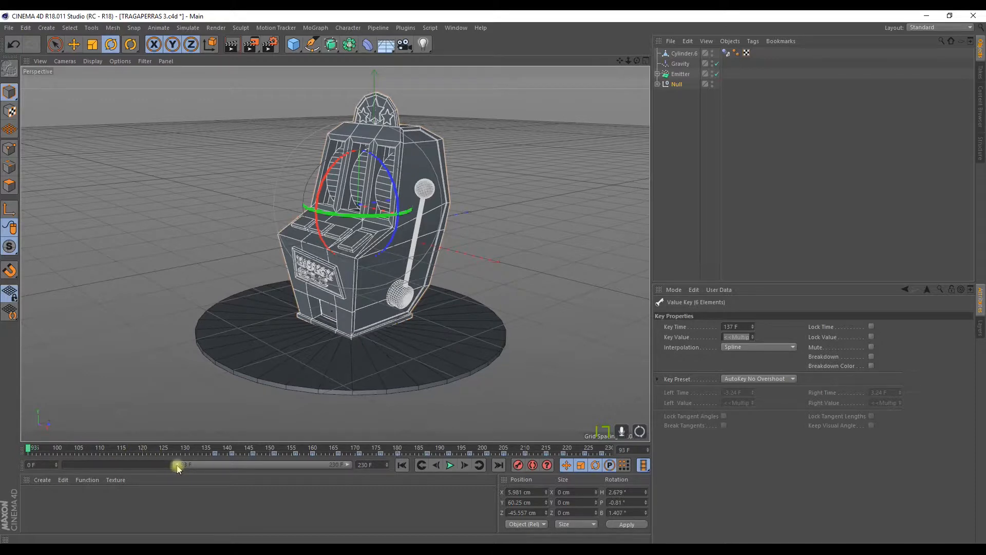
{"action": "left_click_drag", "start_coordinate": [177, 465], "coordinate": [66, 465]}
{"action": "left_click", "coordinate": [30, 449]}
{"action": "left_click", "coordinate": [450, 465]}
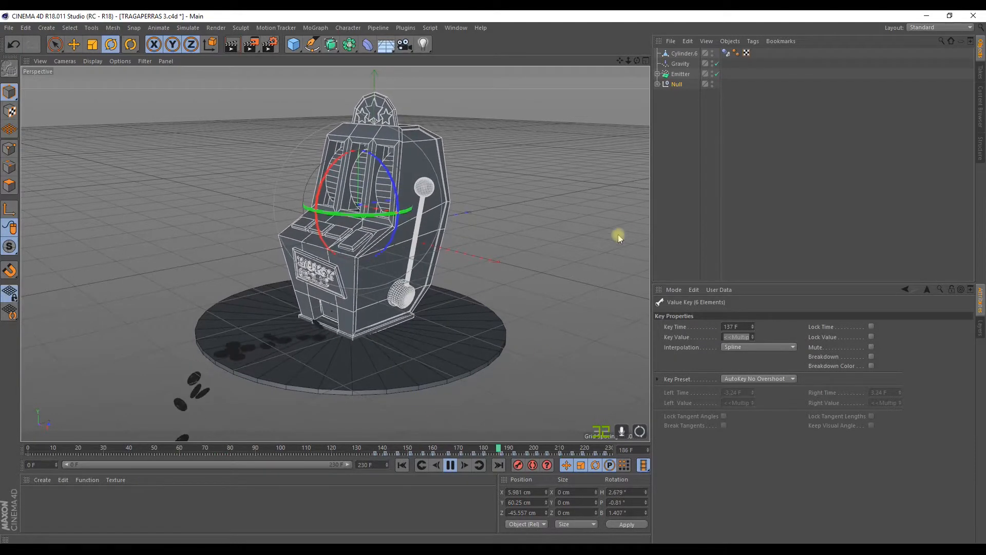
{"action": "left_click", "coordinate": [440, 495]}
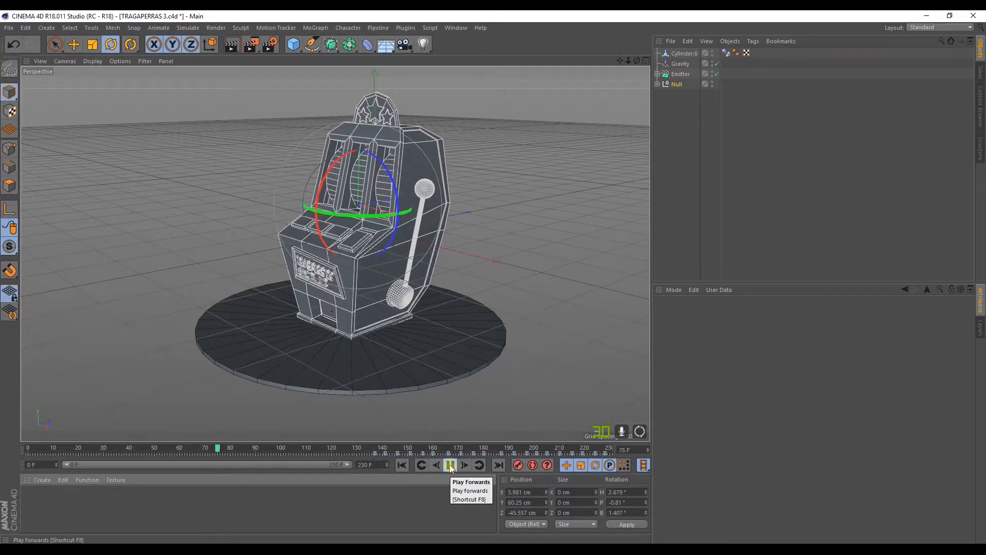
{"action": "left_click", "coordinate": [451, 465]}
Step: Delete all of the machine group's shake keyframes from frame 137 to the end of the timeline
{"action": "left_click", "coordinate": [376, 455]}
{"action": "left_click_drag", "start_coordinate": [371, 455], "coordinate": [614, 455]}
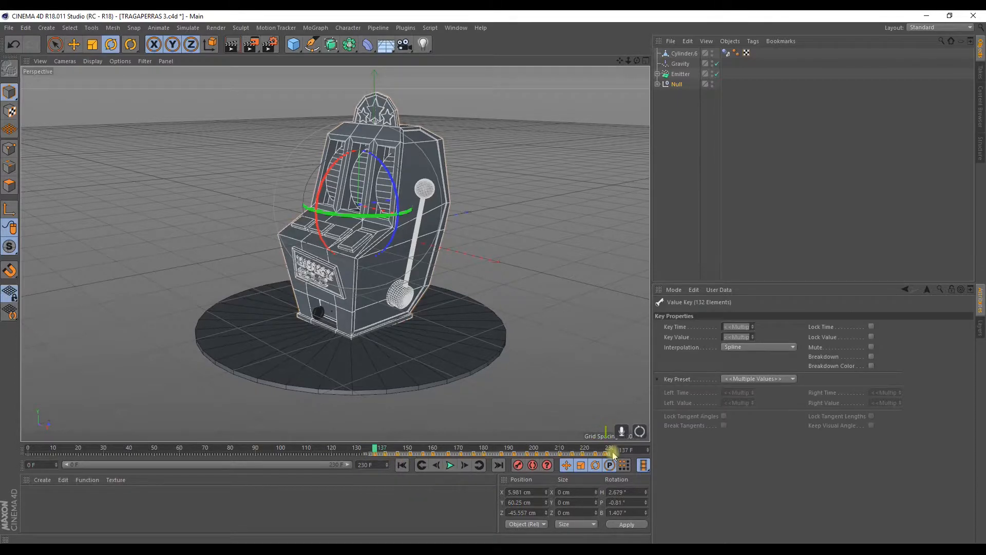
{"action": "key", "text": "Delete"}
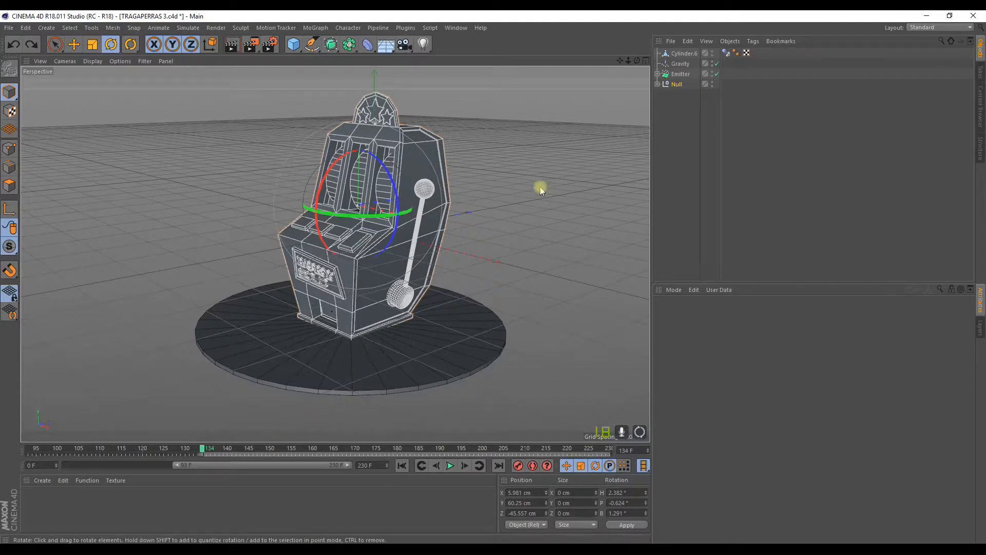
Step: Keyframe the machine group's rotation at frame 134, and at frame 137 rotate it to about H 7.2°, P -0.5°, B 1.3° with another keyframe
{"action": "left_click", "coordinate": [676, 84]}
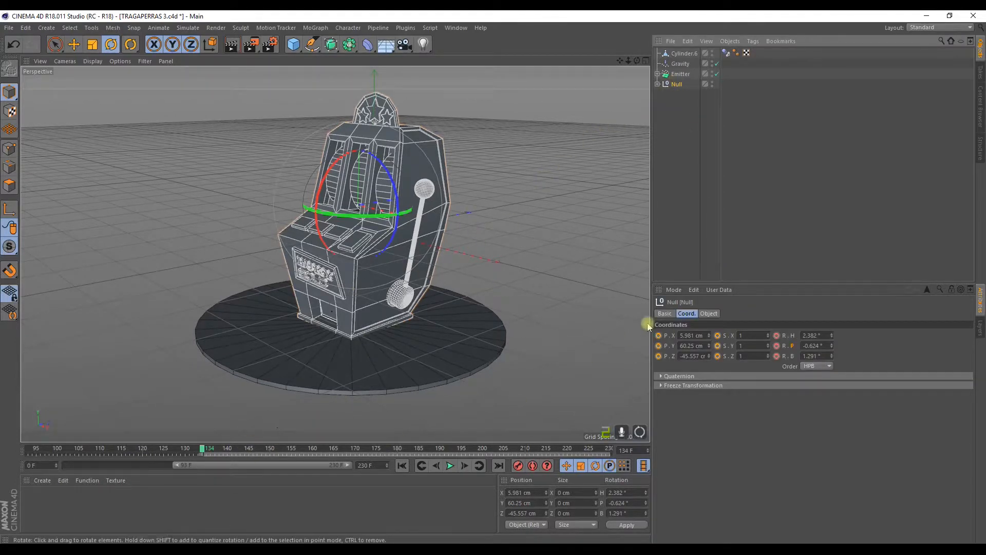
{"action": "left_click", "coordinate": [777, 356]}
{"action": "left_click_drag", "start_coordinate": [208, 451], "coordinate": [214, 452]}
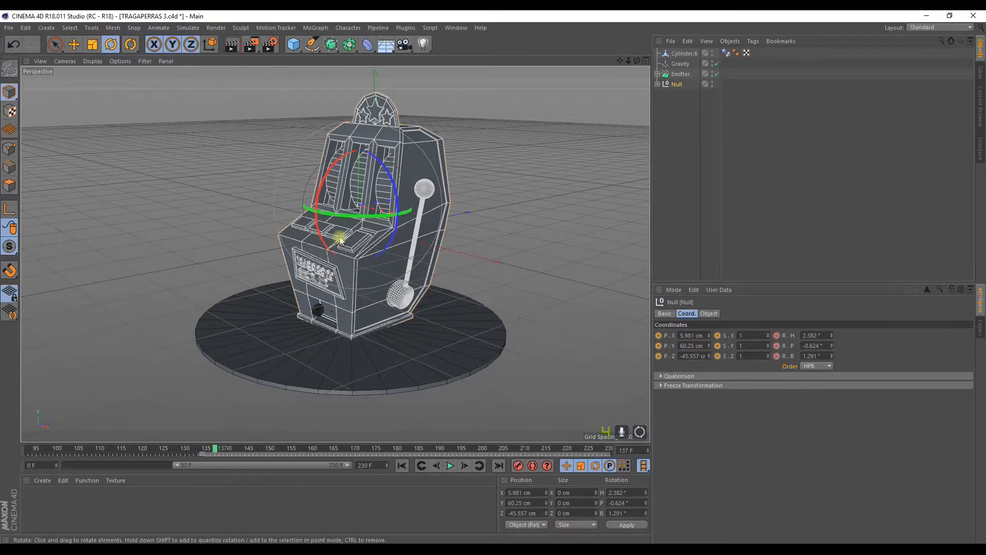
{"action": "left_click_drag", "start_coordinate": [356, 216], "coordinate": [361, 219]}
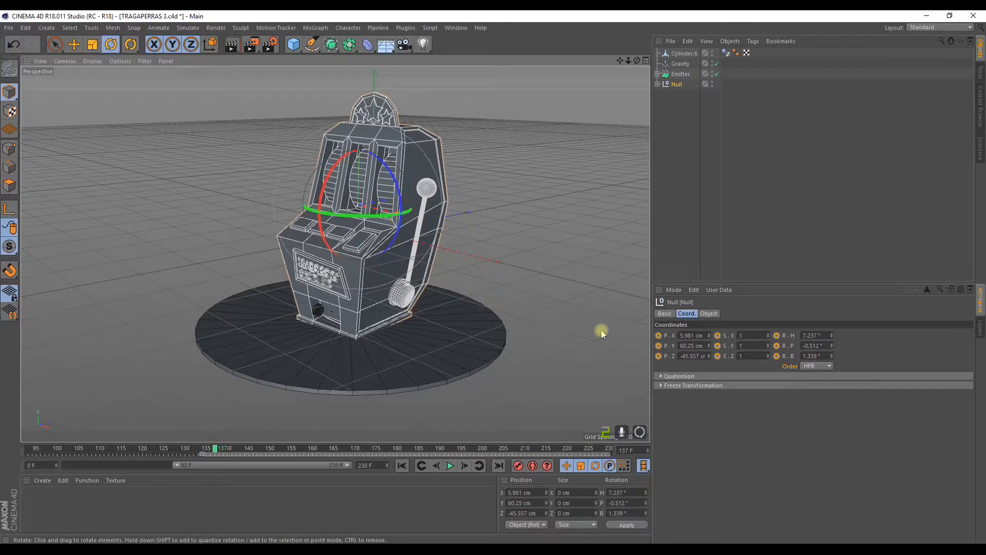
{"action": "left_click", "coordinate": [777, 335]}
Step: At frame 141, rotate the machine group to about H -4.9°, P -0.8°, B 1.2° and keyframe its rotation
{"action": "left_click_drag", "start_coordinate": [215, 450], "coordinate": [232, 452]}
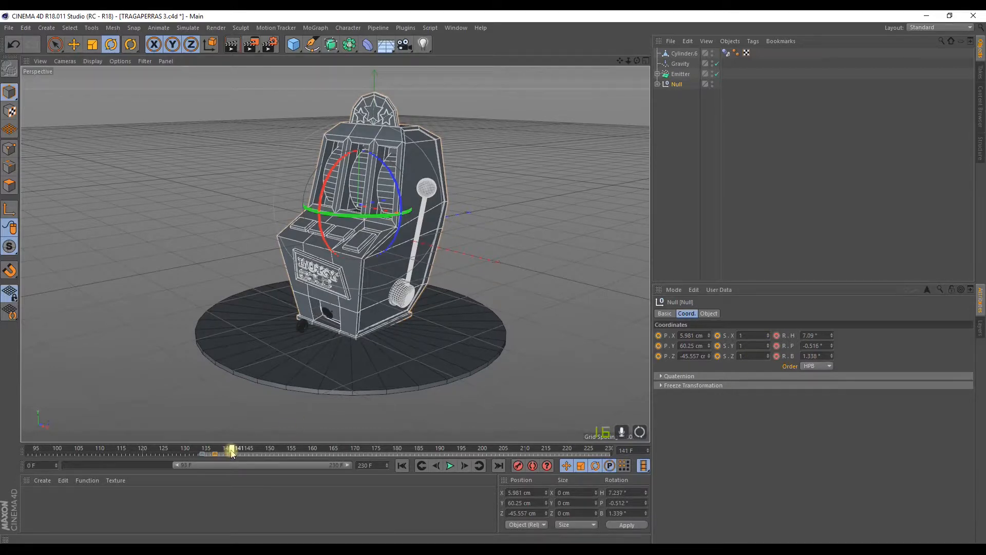
{"action": "left_click_drag", "start_coordinate": [378, 216], "coordinate": [362, 218]}
{"action": "left_click", "coordinate": [778, 356]}
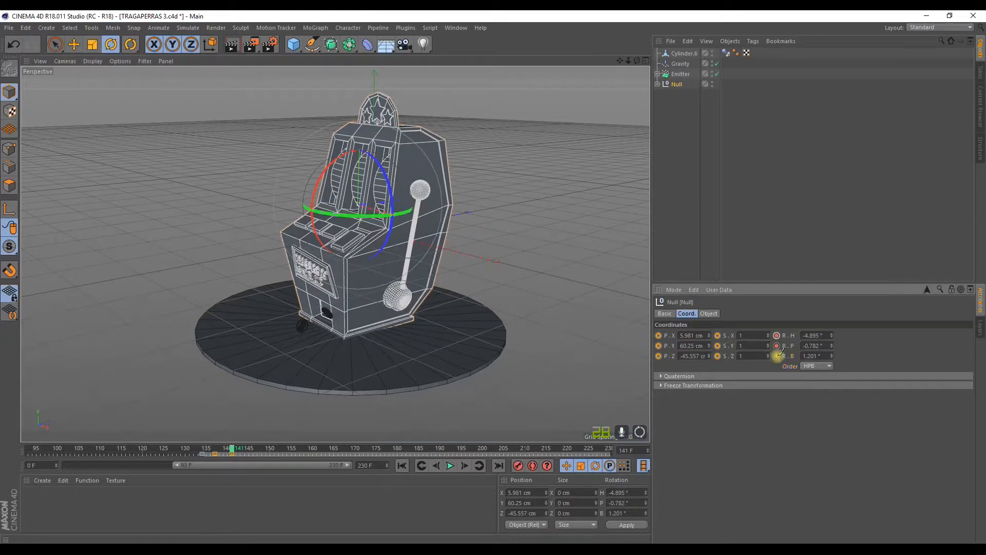
Step: At frame 144, rotate the machine group to about H 5.8°, P -0.5°, B 1.3° and keyframe its rotation
{"action": "left_click_drag", "start_coordinate": [231, 450], "coordinate": [246, 450]}
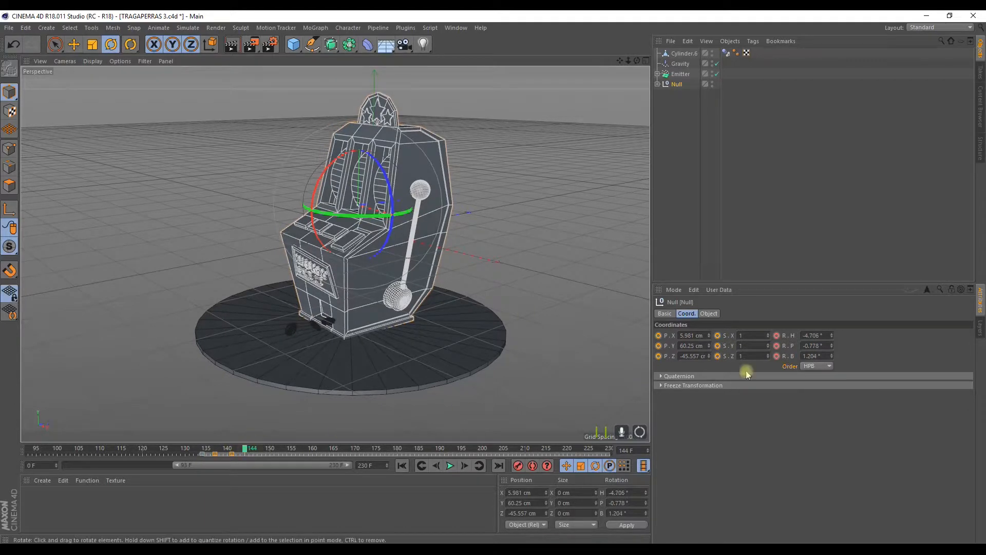
{"action": "left_click", "coordinate": [777, 336]}
{"action": "right_click", "coordinate": [777, 339]}
{"action": "left_click", "coordinate": [819, 328]}
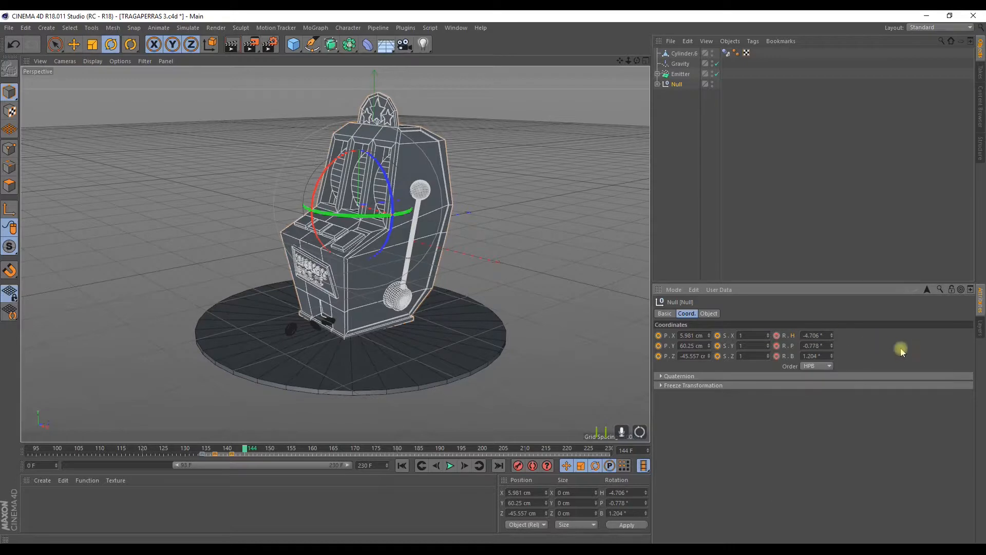
{"action": "left_click_drag", "start_coordinate": [332, 216], "coordinate": [285, 409]}
{"action": "left_click_drag", "start_coordinate": [776, 337], "coordinate": [781, 364]}
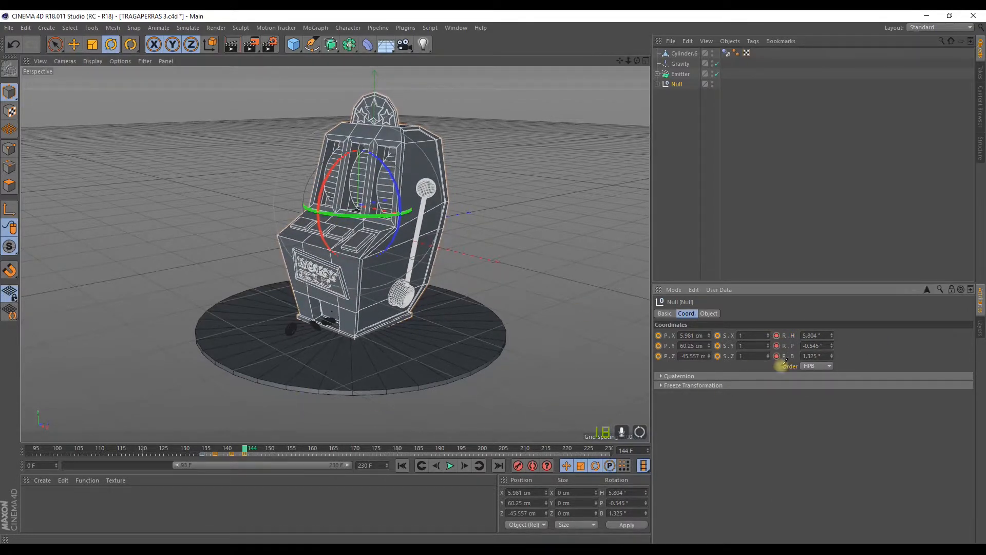
Step: At frame 148, rotate the machine group to about H -0.3°, P -0.7°, B 1.3° and keyframe its rotation
{"action": "left_click", "coordinate": [262, 448]}
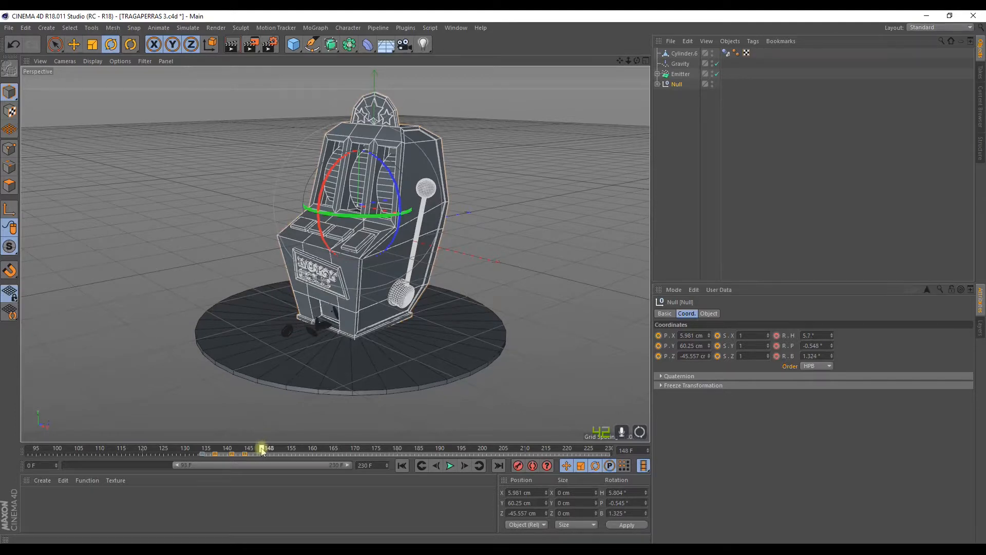
{"action": "left_click_drag", "start_coordinate": [379, 212], "coordinate": [371, 214]}
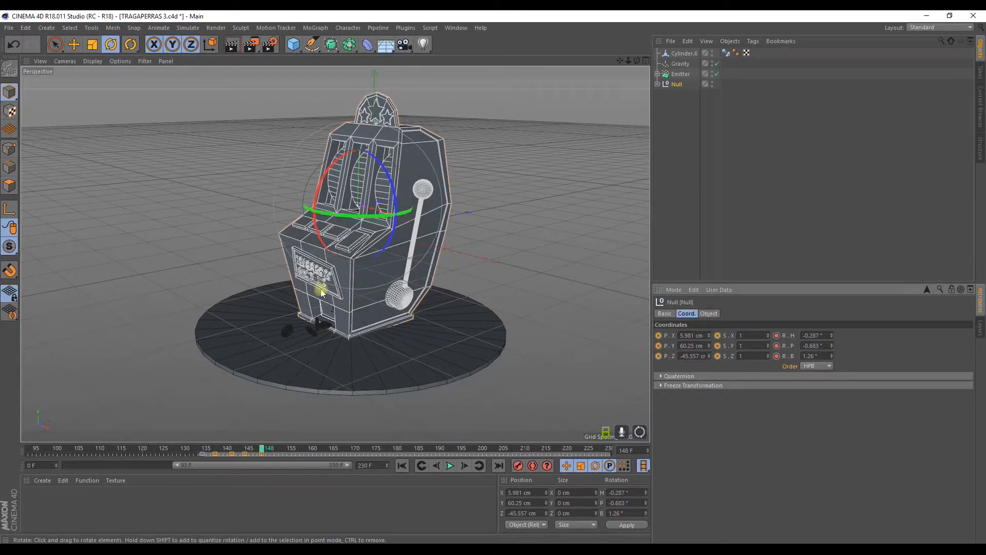
Step: At frame 151, rotate the machine group to about H 5.4°, P -0.6°, B 1.3°, keyframe its rotation and return to frame 126
{"action": "left_click_drag", "start_coordinate": [271, 444], "coordinate": [275, 446]}
{"action": "left_click_drag", "start_coordinate": [352, 222], "coordinate": [368, 218]}
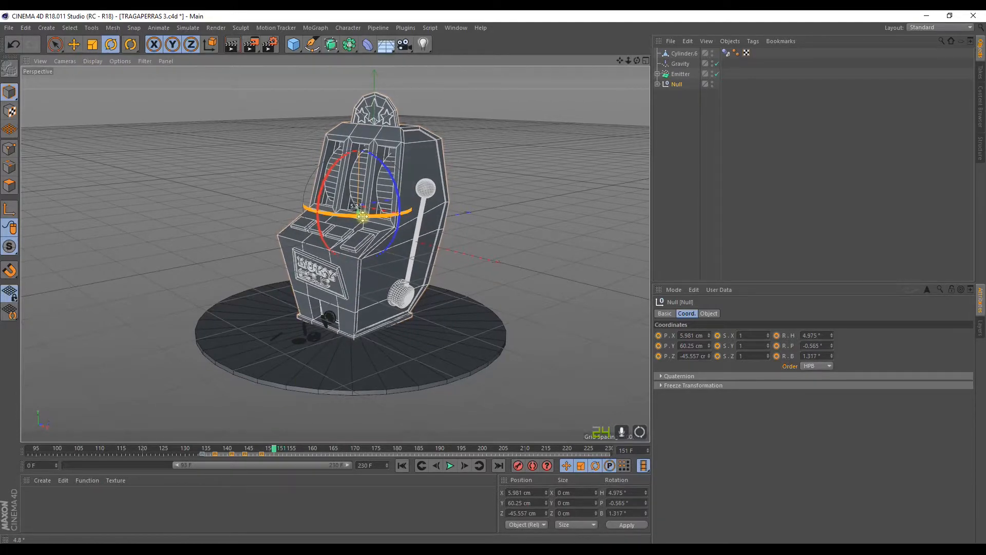
{"action": "left_click", "coordinate": [777, 335]}
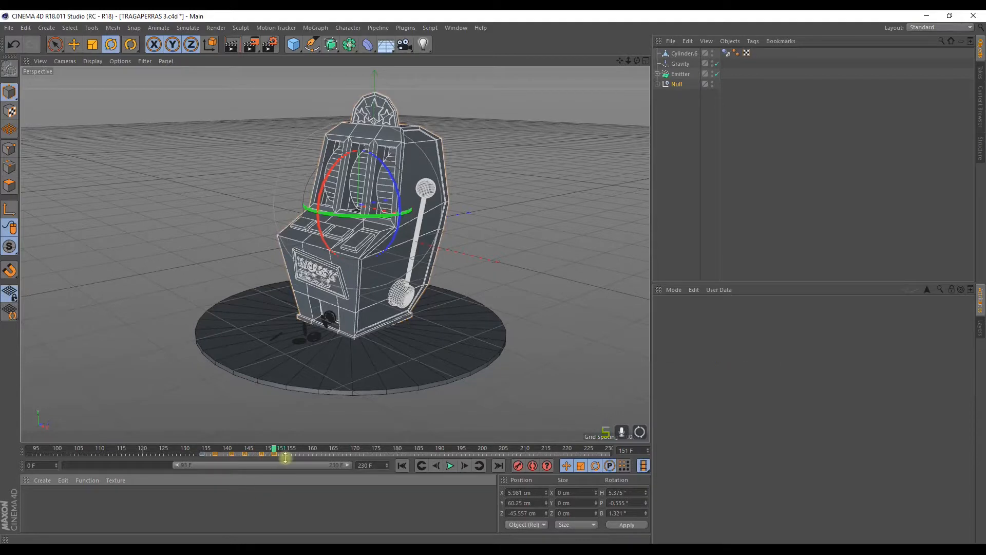
{"action": "left_click_drag", "start_coordinate": [286, 456], "coordinate": [296, 452]}
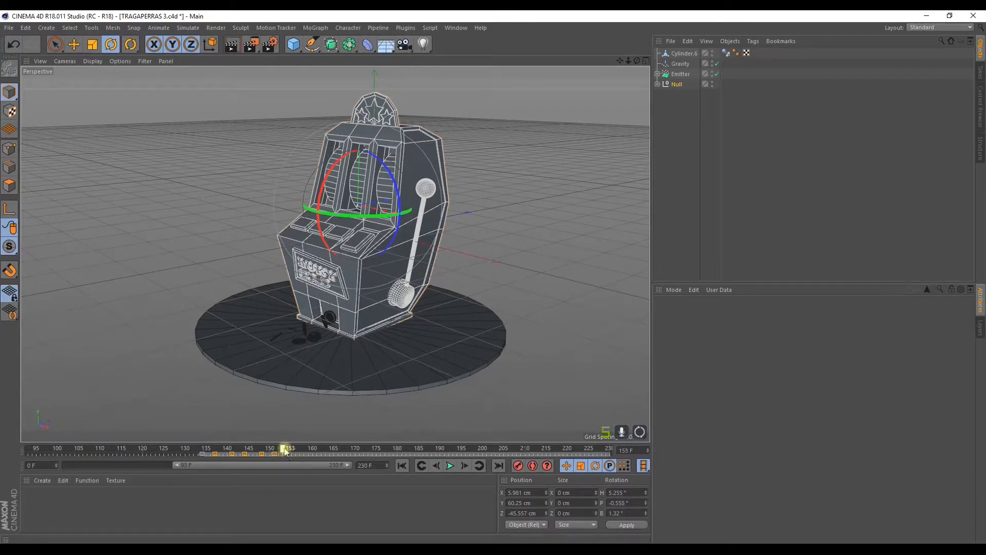
{"action": "left_click", "coordinate": [168, 449]}
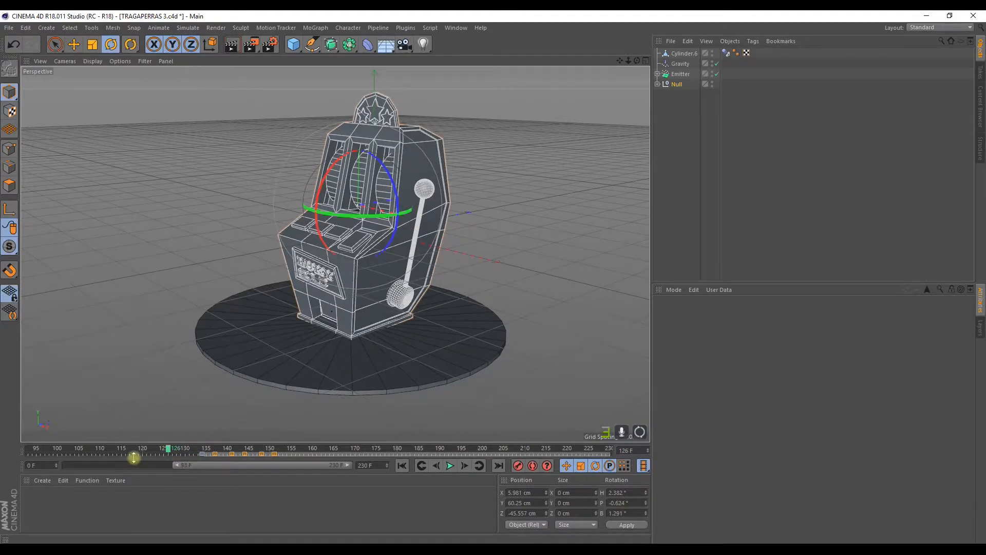
Step: Copy the machine group's rotation keyframes of the shake and repeat them from frame 153 to the end of the timeline
{"action": "left_click", "coordinate": [219, 394]}
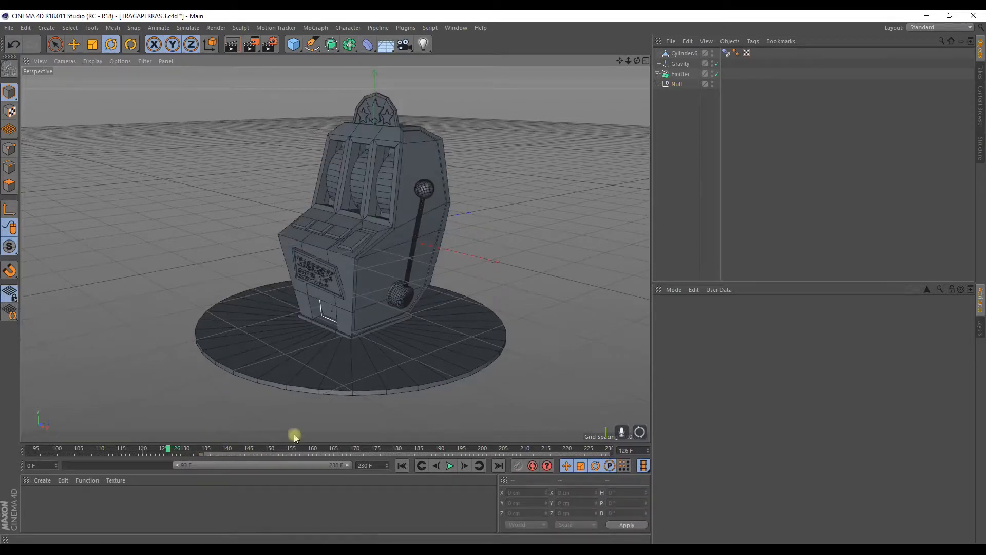
{"action": "left_click", "coordinate": [677, 84]}
{"action": "left_click", "coordinate": [287, 451]}
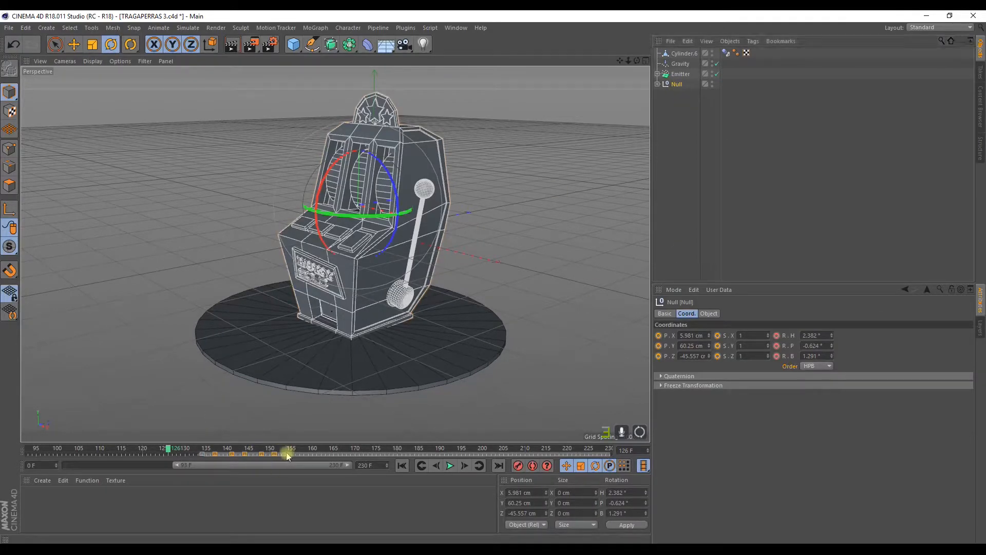
{"action": "left_click_drag", "start_coordinate": [287, 450], "coordinate": [284, 452]}
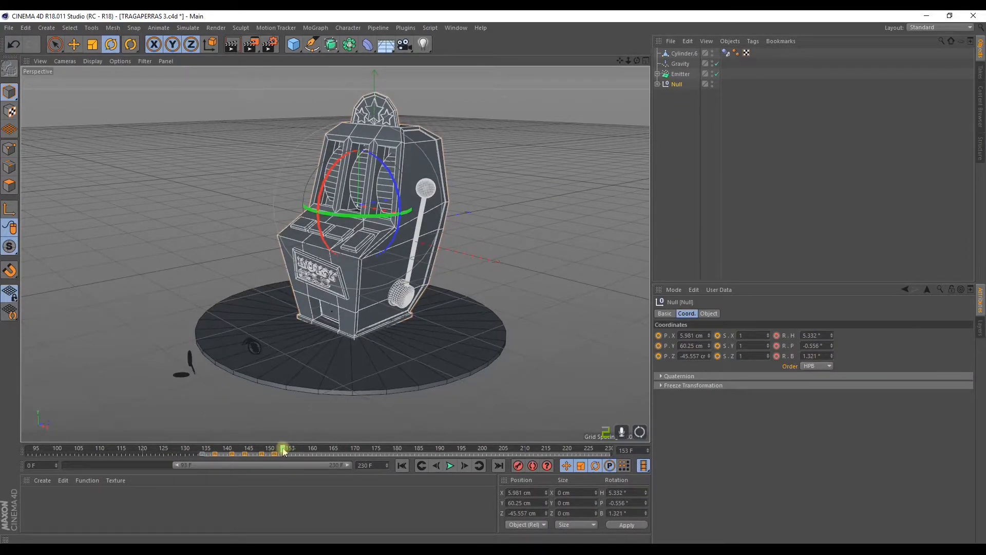
{"action": "left_click", "coordinate": [206, 455]}
{"action": "left_click", "coordinate": [192, 455]}
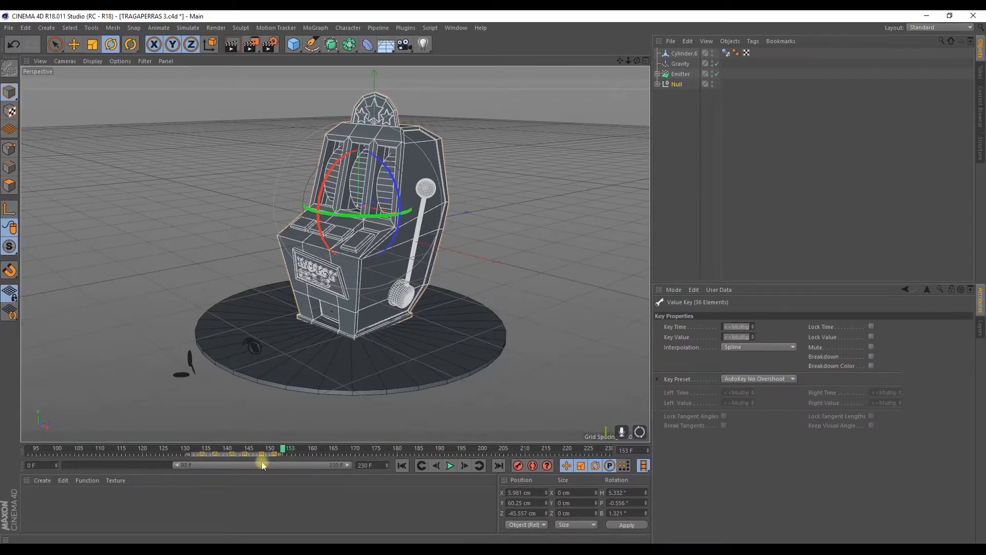
{"action": "left_click_drag", "start_coordinate": [283, 450], "coordinate": [279, 451]}
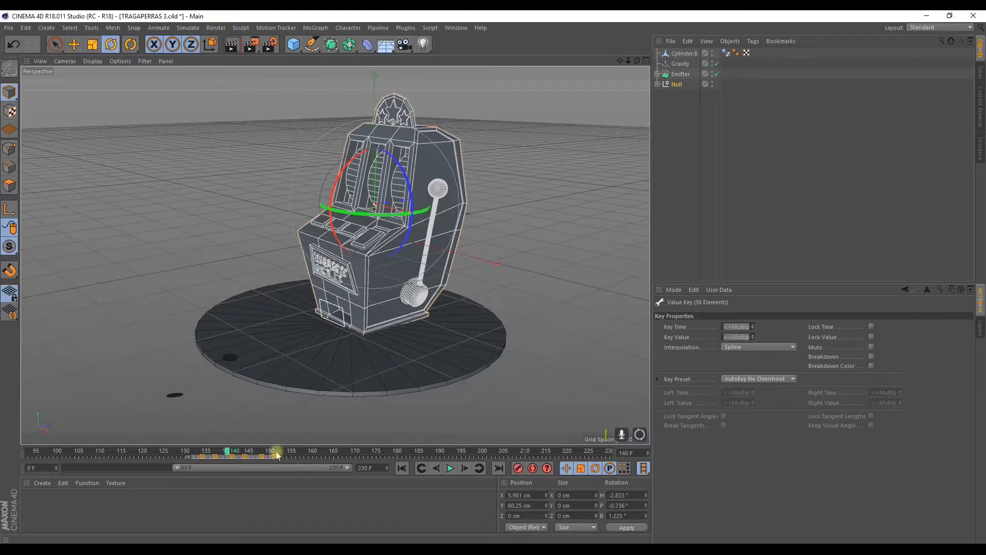
{"action": "left_click", "coordinate": [282, 451]}
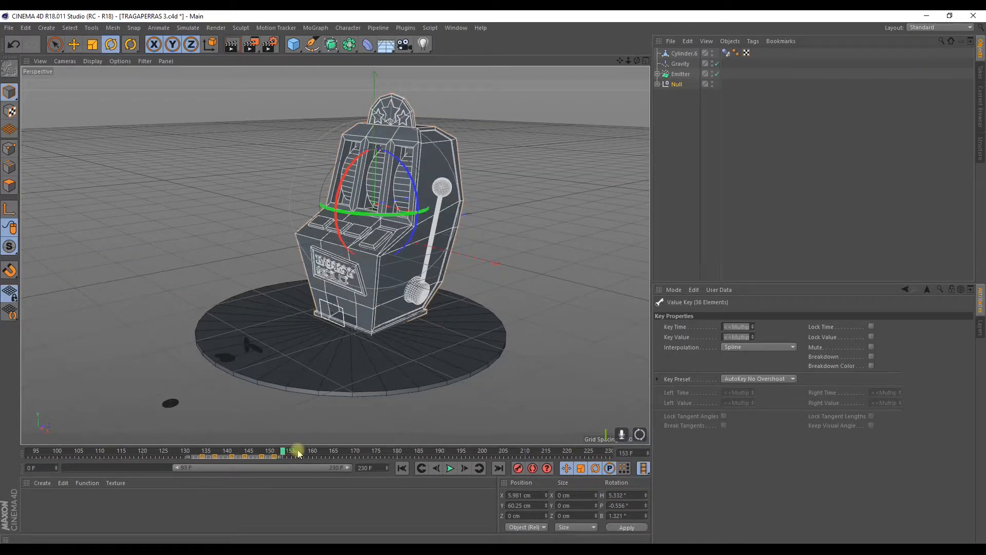
{"action": "left_click_drag", "start_coordinate": [284, 457], "coordinate": [373, 460]}
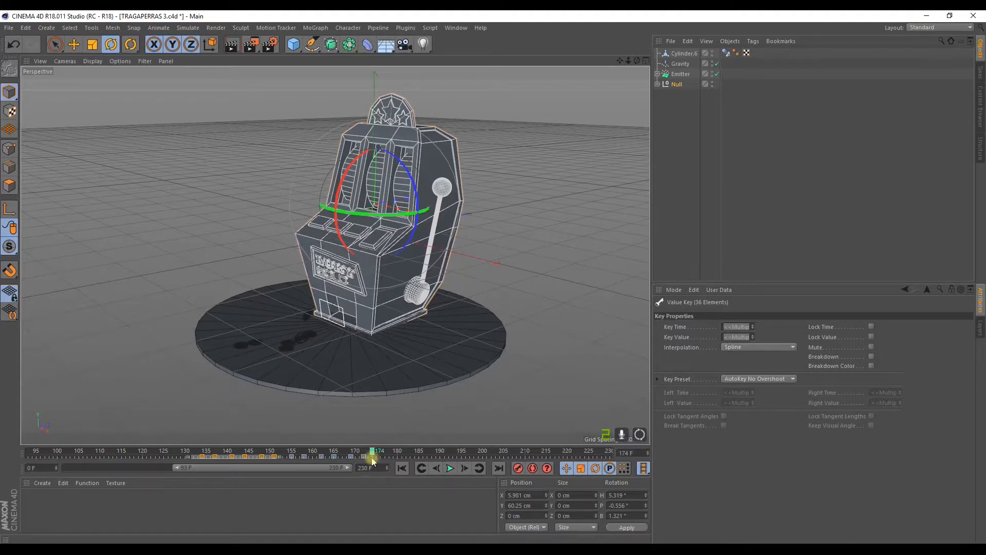
{"action": "left_click_drag", "start_coordinate": [373, 455], "coordinate": [180, 455]}
Step: Play the animation to review the extended shake, widen the visible timeline range back to frame 0 and replay it
{"action": "left_click", "coordinate": [548, 467]}
{"action": "left_click", "coordinate": [446, 469]}
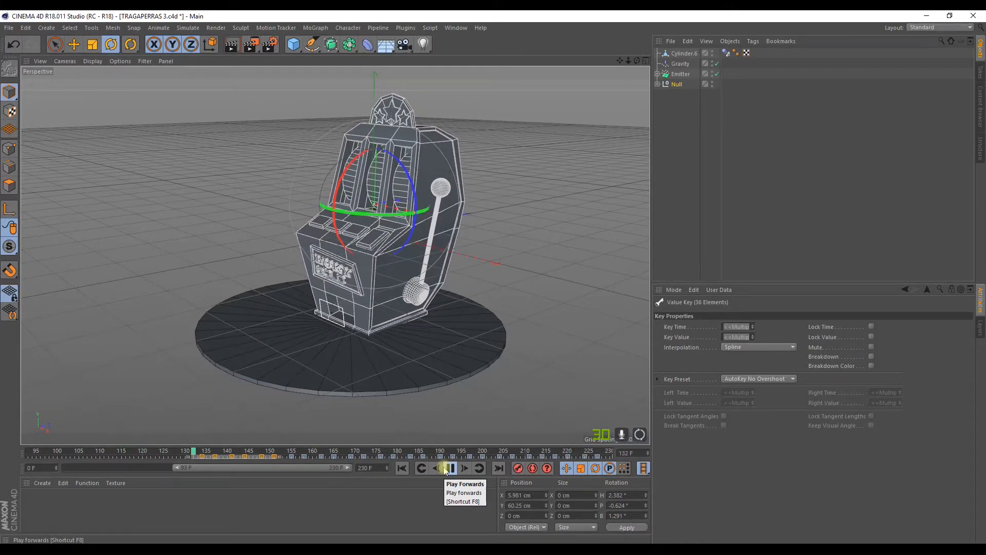
{"action": "left_click", "coordinate": [445, 470]}
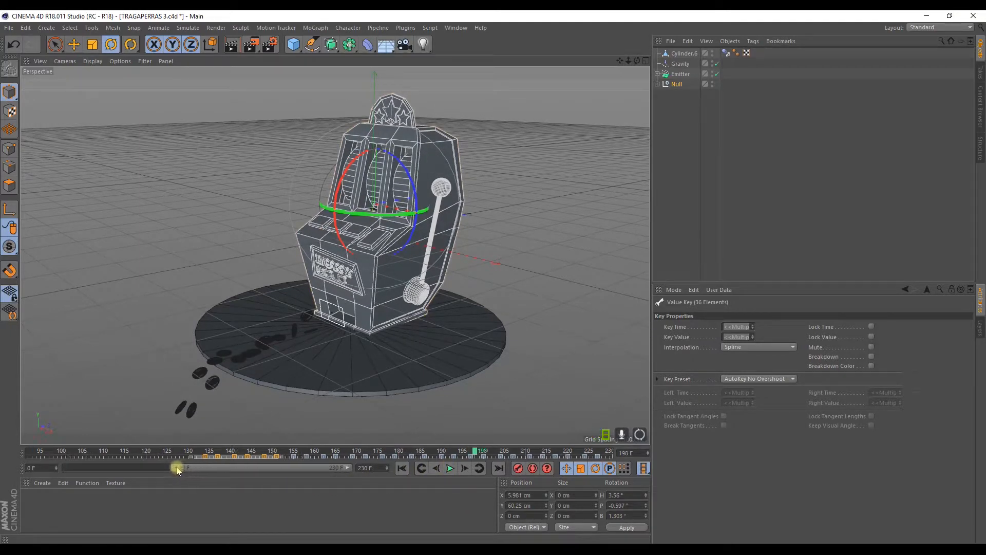
{"action": "left_click_drag", "start_coordinate": [177, 470], "coordinate": [14, 470]}
{"action": "left_click", "coordinate": [36, 452]}
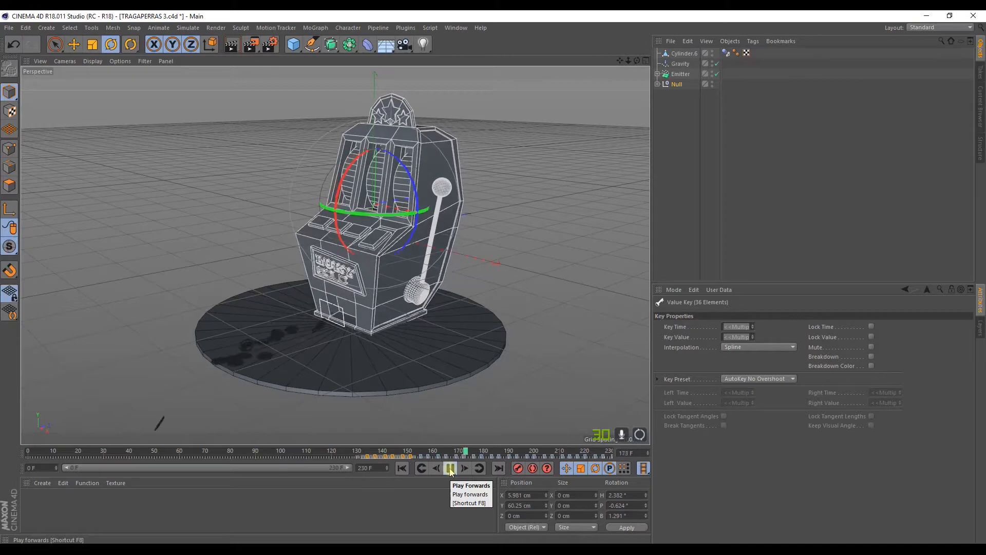
{"action": "left_click", "coordinate": [450, 468]}
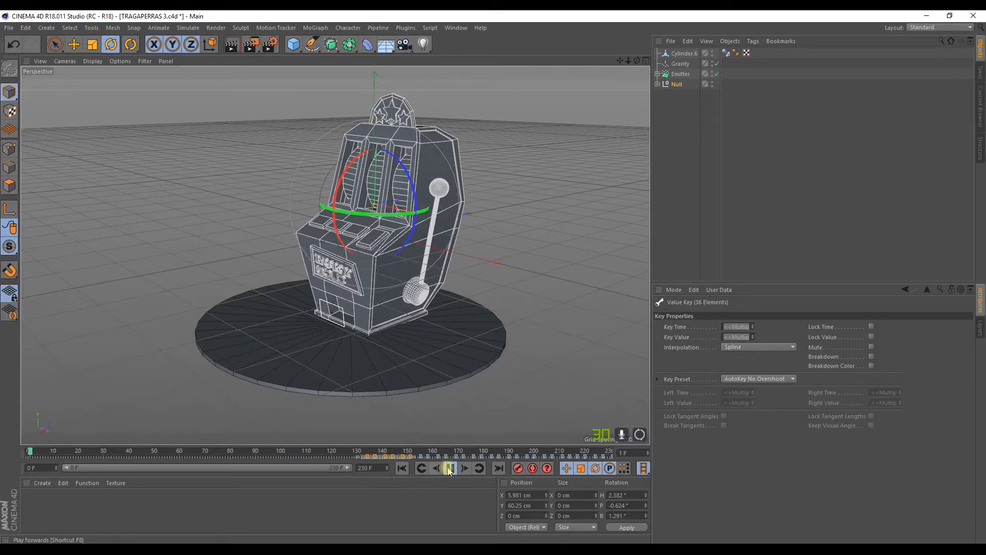
Step: Set the coin emitter's editor and renderer birthrates to 25 and play back the payout
{"action": "left_click", "coordinate": [679, 74]}
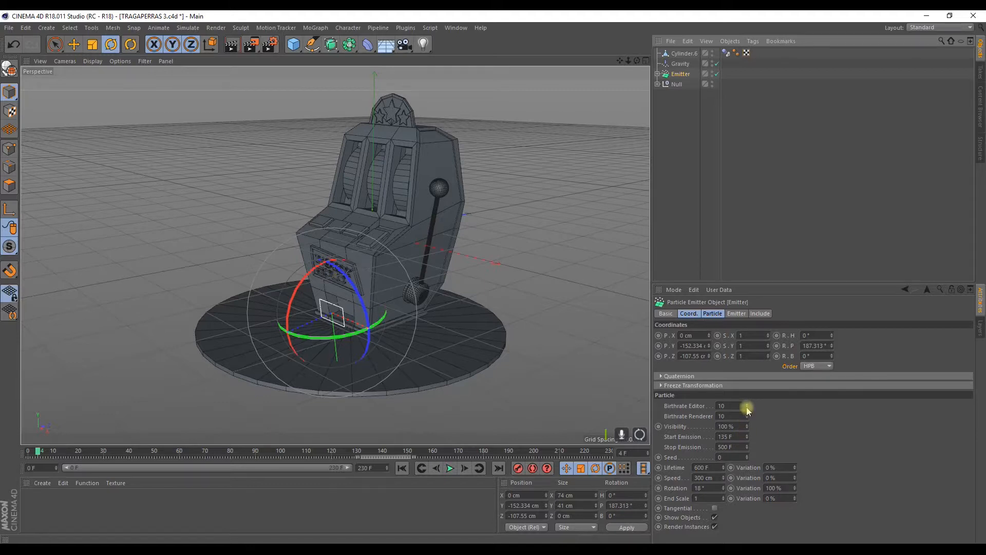
{"action": "left_click_drag", "start_coordinate": [747, 407], "coordinate": [747, 395]}
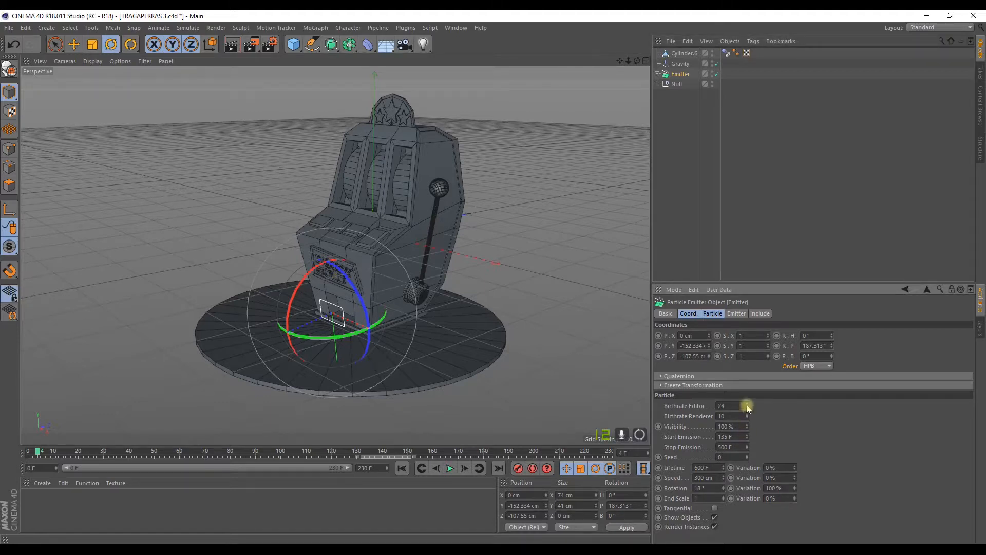
{"action": "left_click_drag", "start_coordinate": [747, 417], "coordinate": [747, 409]}
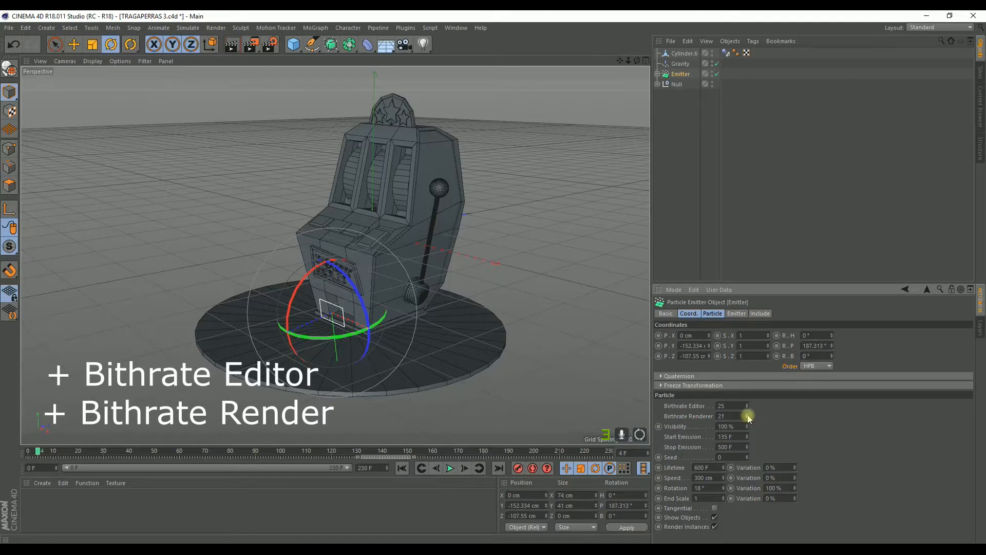
{"action": "left_click", "coordinate": [748, 415]}
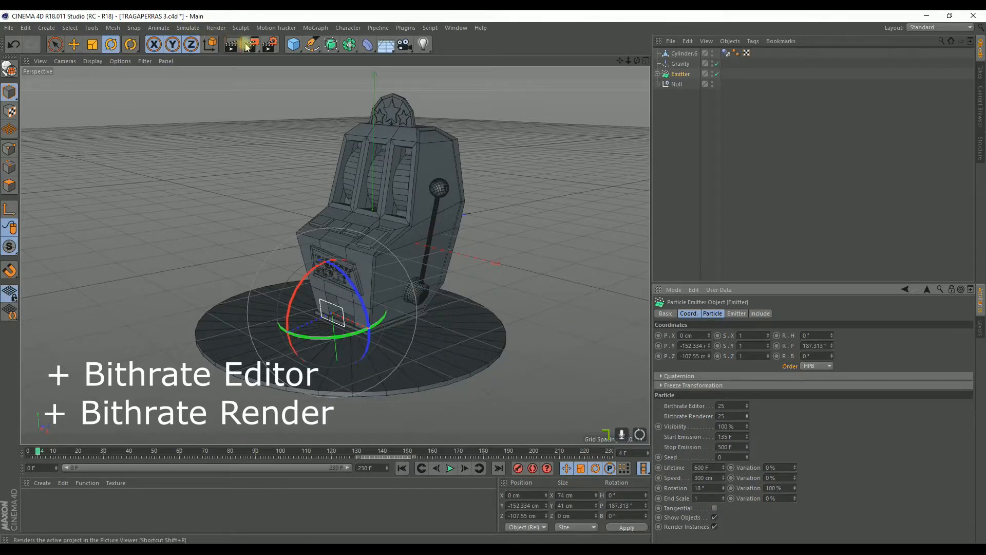
{"action": "left_click", "coordinate": [436, 468]}
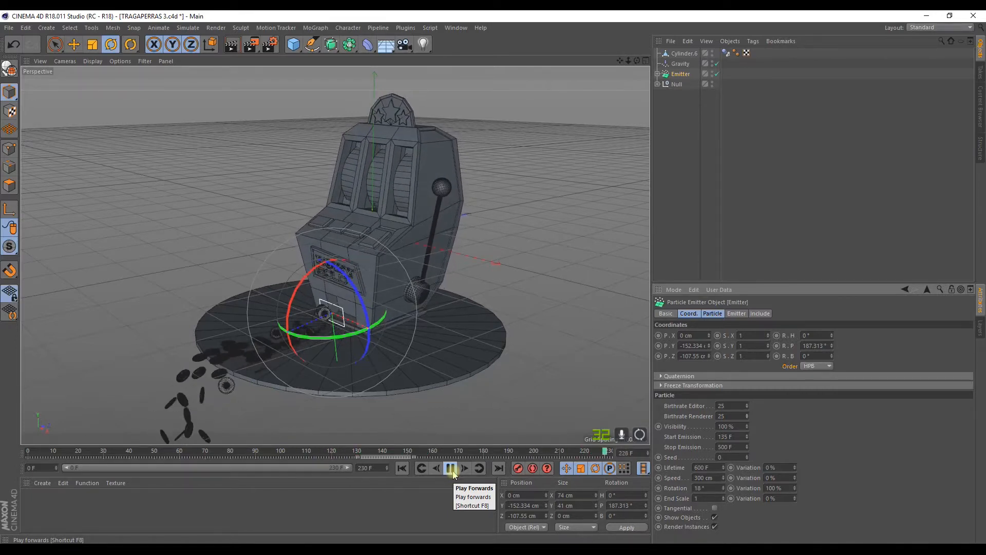
{"action": "left_click", "coordinate": [452, 468]}
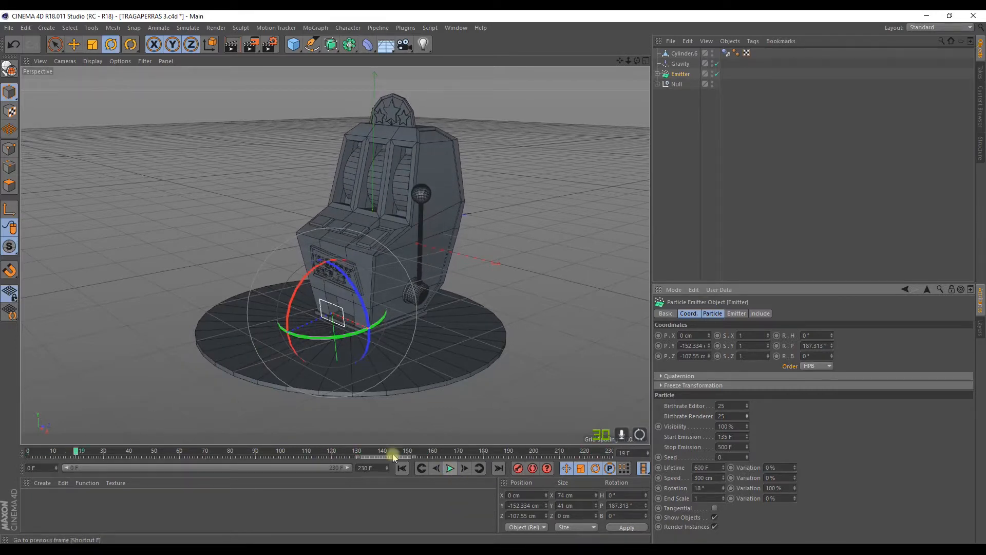
Step: At frame 137, raise the machine group to about Y 67.3 cm and keyframe its position on all three axes
{"action": "left_click", "coordinate": [674, 84]}
{"action": "left_click", "coordinate": [364, 452]}
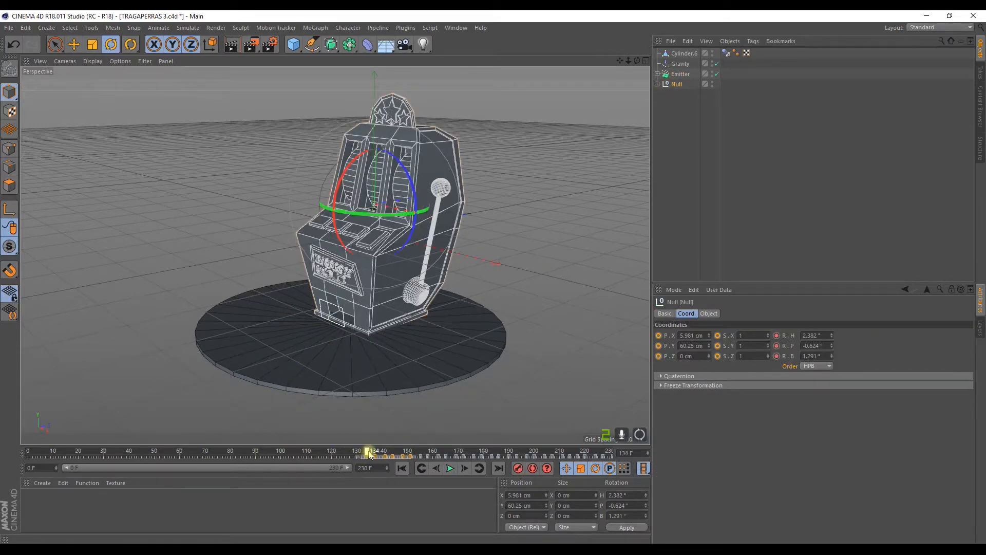
{"action": "left_click_drag", "start_coordinate": [66, 470], "coordinate": [157, 478]}
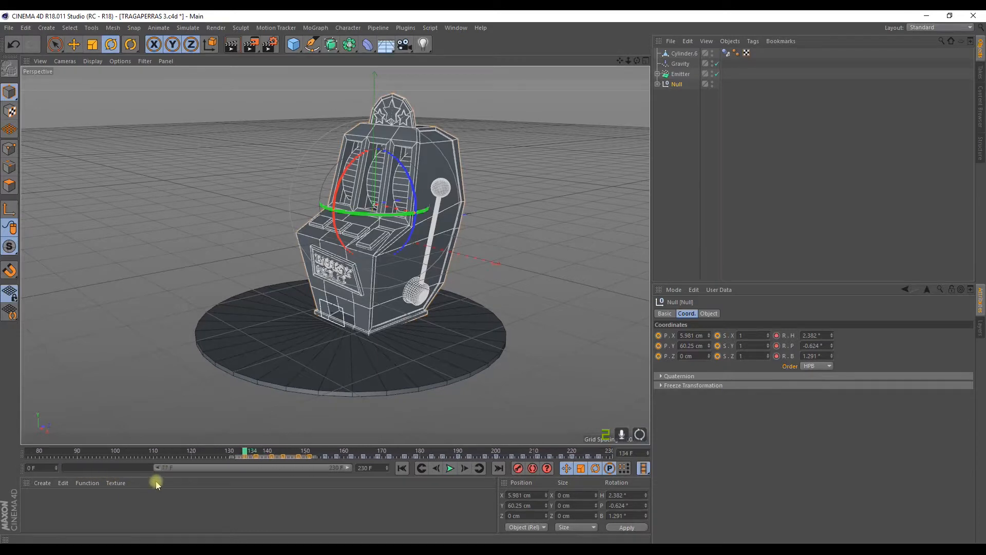
{"action": "left_click", "coordinate": [555, 260]}
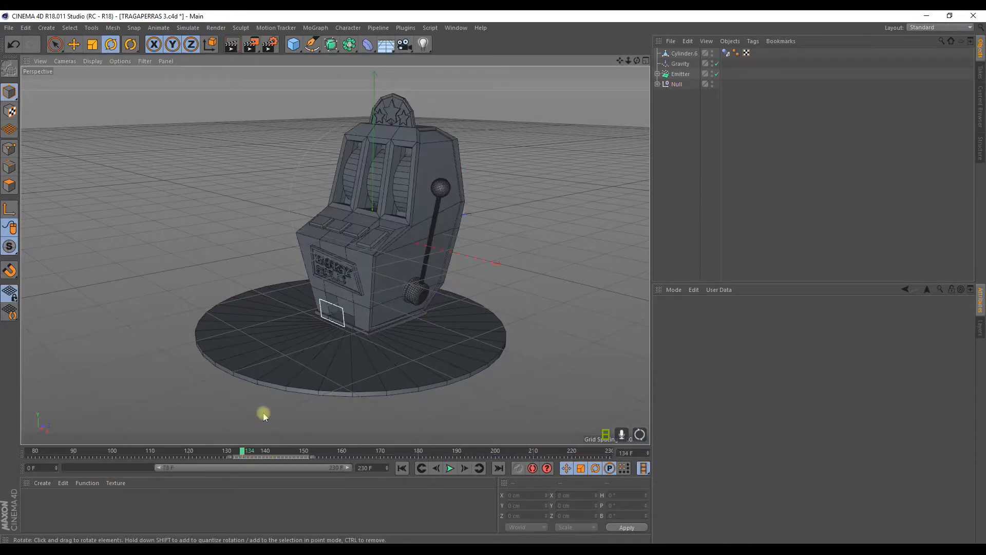
{"action": "left_click", "coordinate": [676, 86]}
{"action": "left_click", "coordinate": [251, 456]}
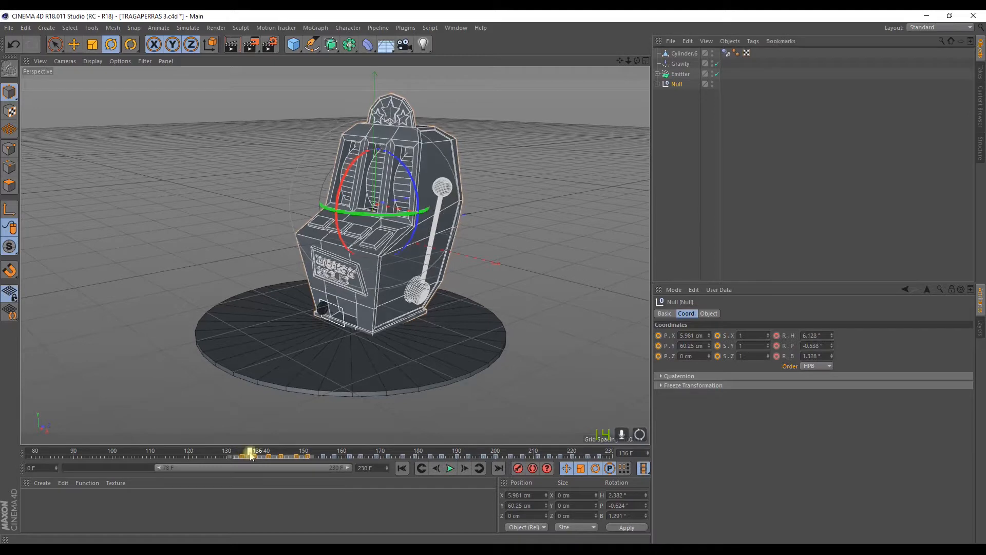
{"action": "left_click", "coordinate": [253, 456]}
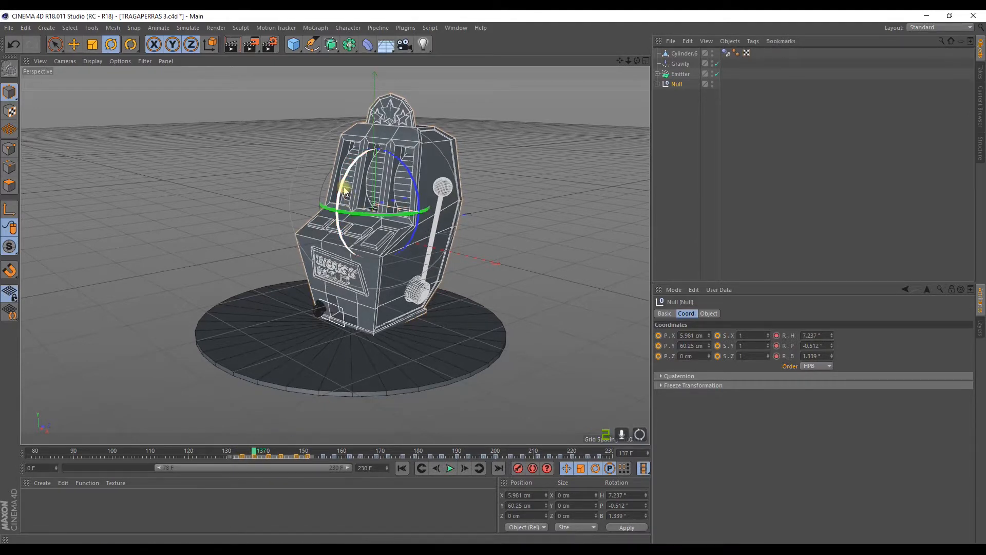
{"action": "left_click", "coordinate": [74, 44]}
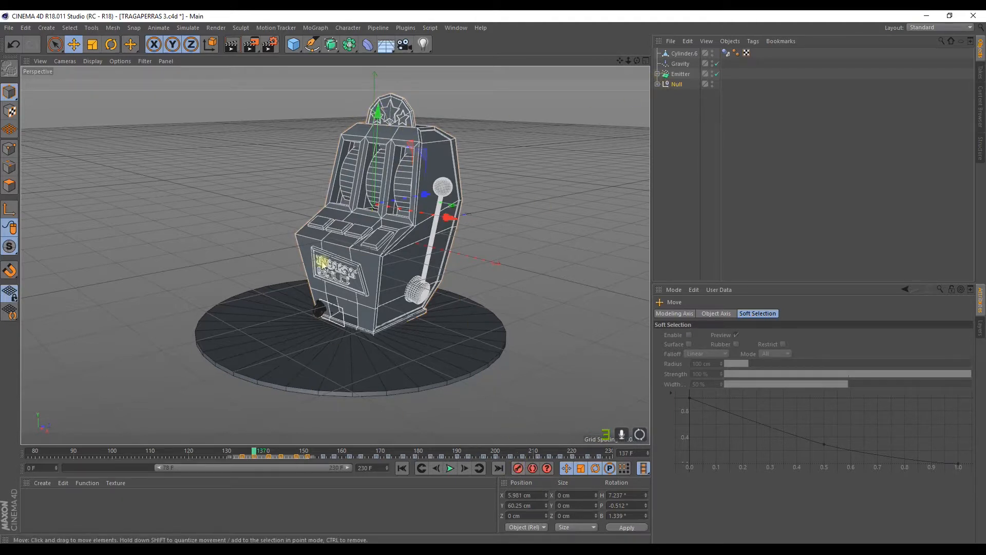
{"action": "left_click_drag", "start_coordinate": [379, 114], "coordinate": [378, 112]}
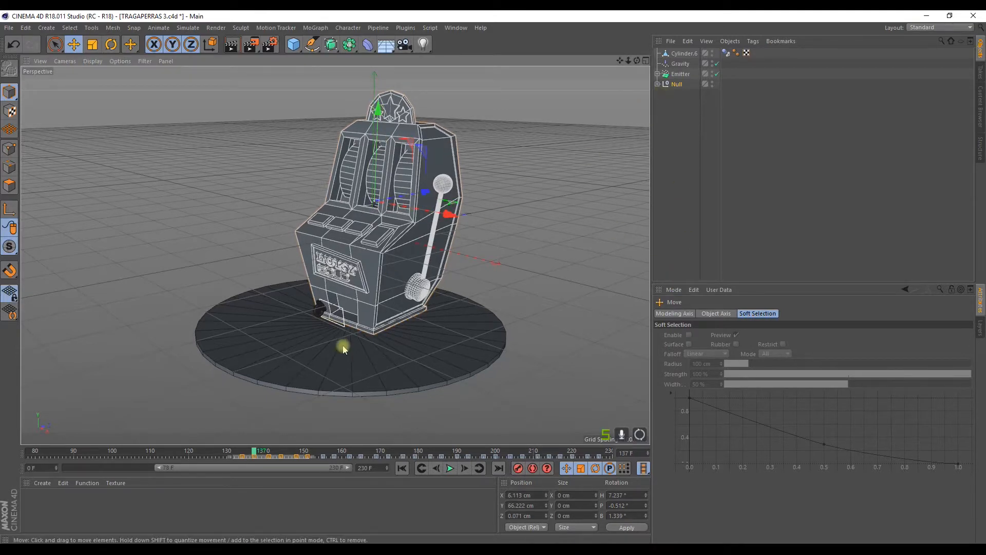
{"action": "mouse_move", "coordinate": [251, 454]}
{"action": "left_mouse_down"}
{"action": "mouse_move", "coordinate": [267, 452]}
{"action": "mouse_move", "coordinate": [253, 452]}
{"action": "left_mouse_up"}
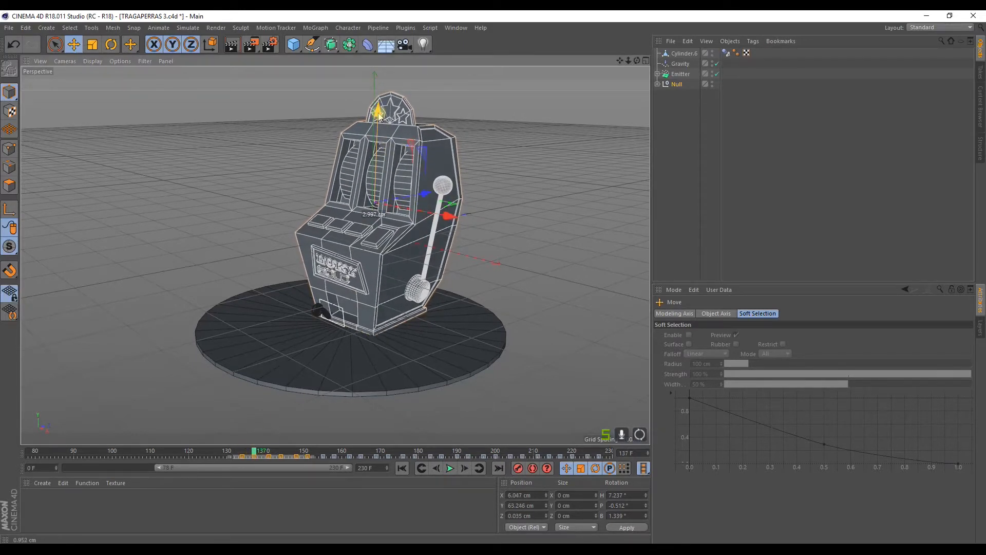
{"action": "left_click", "coordinate": [672, 86]}
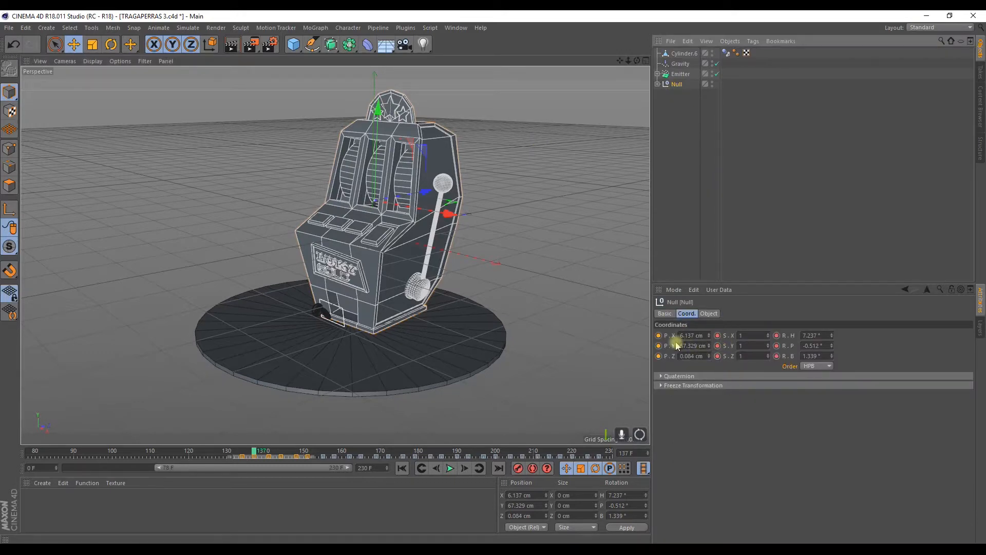
{"action": "left_click", "coordinate": [659, 336]}
{"action": "left_click", "coordinate": [658, 356]}
Step: Keyframe the machine group's position at about Y 59.9 cm on frame 142 and about Y 69.9 cm on frame 147
{"action": "left_click_drag", "start_coordinate": [253, 452], "coordinate": [274, 452]}
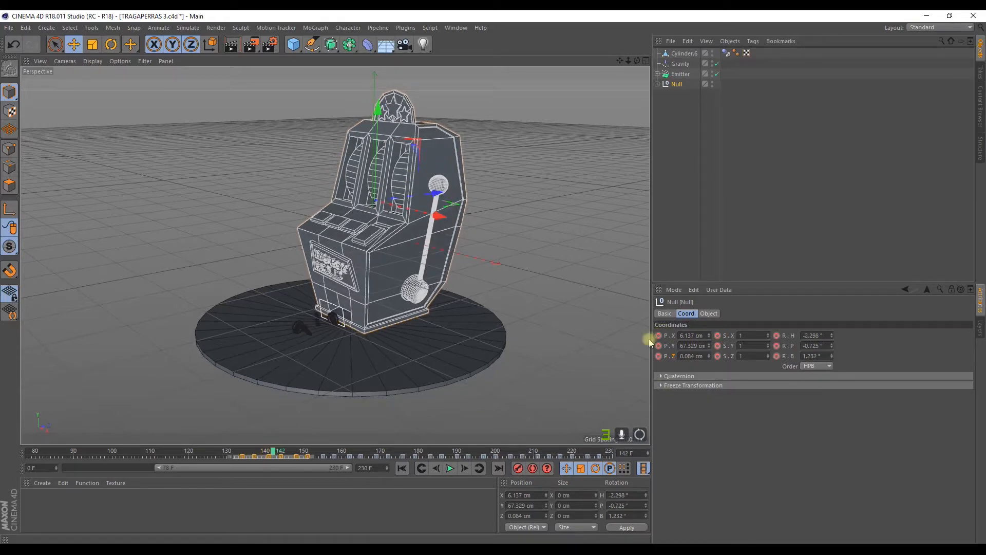
{"action": "left_click_drag", "start_coordinate": [385, 115], "coordinate": [383, 112]}
{"action": "mouse_move", "coordinate": [280, 453]}
{"action": "left_mouse_down"}
{"action": "mouse_move", "coordinate": [258, 452]}
{"action": "mouse_move", "coordinate": [309, 452]}
{"action": "mouse_move", "coordinate": [292, 452]}
{"action": "left_mouse_up"}
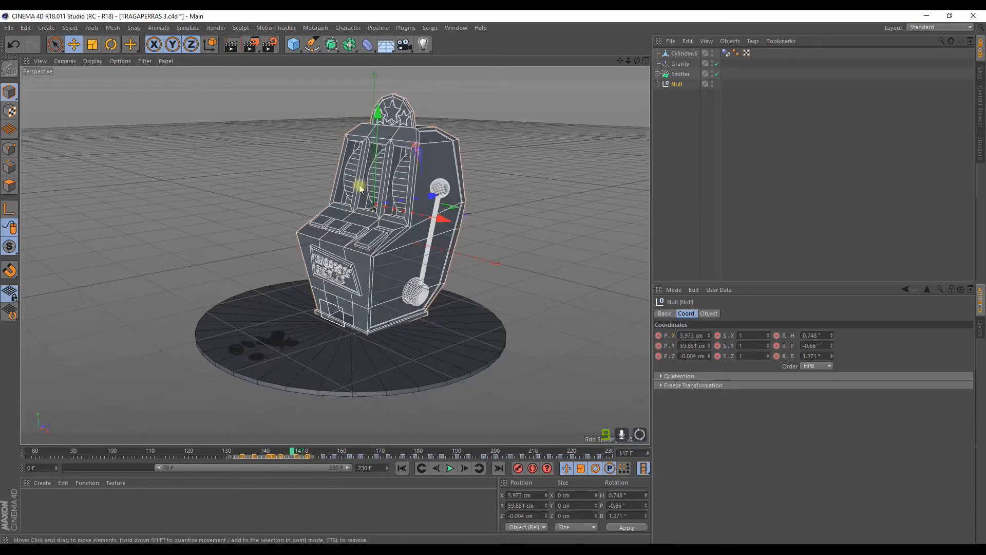
{"action": "left_click_drag", "start_coordinate": [379, 121], "coordinate": [379, 117]}
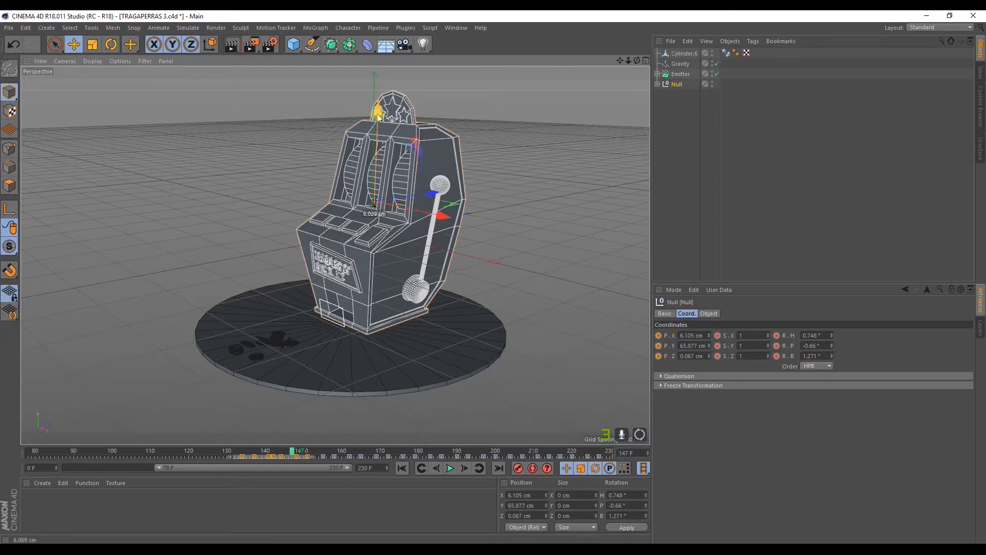
{"action": "left_click_drag", "start_coordinate": [378, 117], "coordinate": [377, 113]}
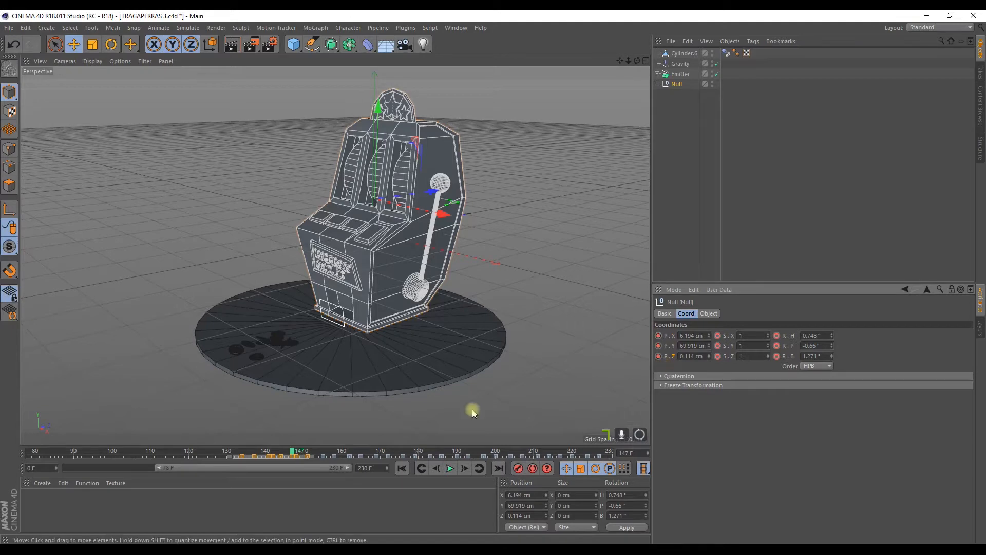
Step: At frame 153, lower the machine group to about Y 62.7 cm, keyframe its position and play back the animation
{"action": "mouse_move", "coordinate": [294, 452]}
{"action": "left_mouse_down"}
{"action": "mouse_move", "coordinate": [331, 454]}
{"action": "mouse_move", "coordinate": [316, 452]}
{"action": "left_mouse_up"}
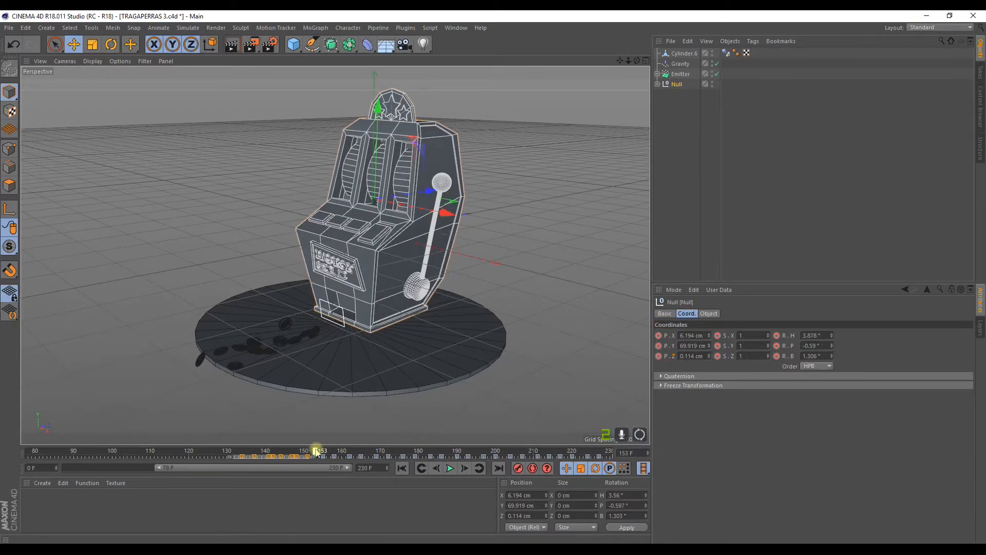
{"action": "left_click_drag", "start_coordinate": [372, 99], "coordinate": [386, 107]}
{"action": "left_click_drag", "start_coordinate": [658, 335], "coordinate": [658, 355], "text": "ctrl"}
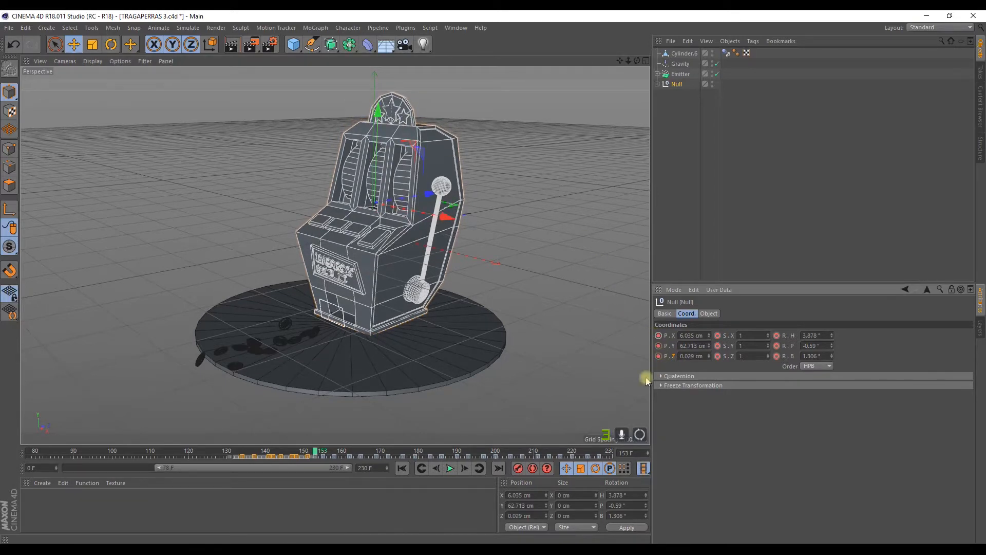
{"action": "left_click_drag", "start_coordinate": [315, 451], "coordinate": [212, 466]}
{"action": "left_click", "coordinate": [450, 468]}
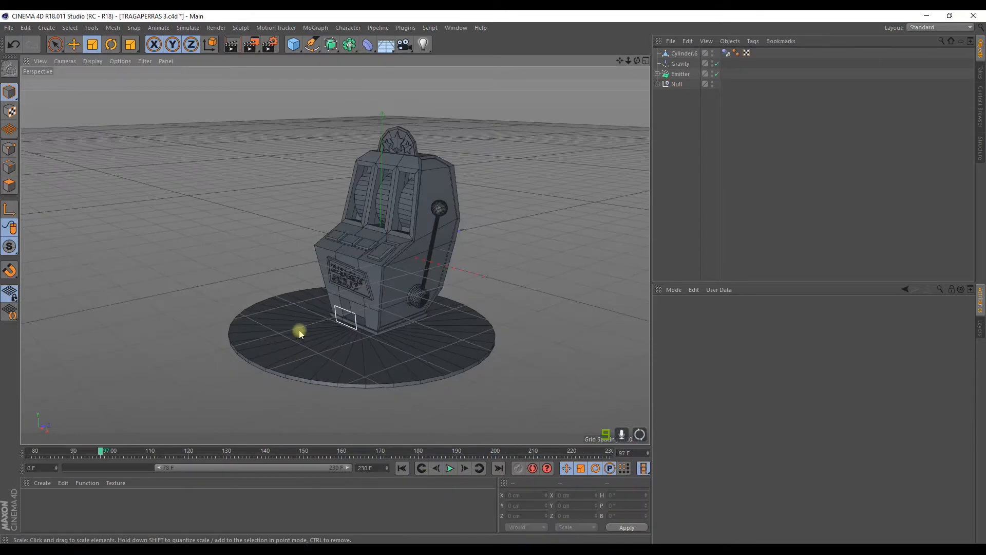
Step: Add a cube and reshape it into a bar about 471 × 53 × 27 cm at the platform's edge in front of the machine
{"action": "left_click_drag", "start_coordinate": [291, 46], "coordinate": [381, 60]}
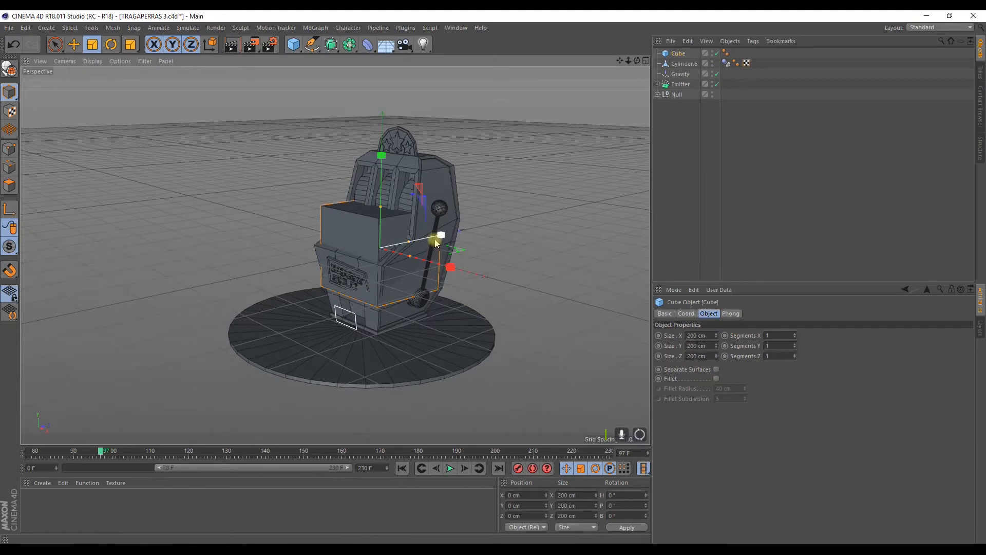
{"action": "key", "text": "r"}
{"action": "key", "text": "t"}
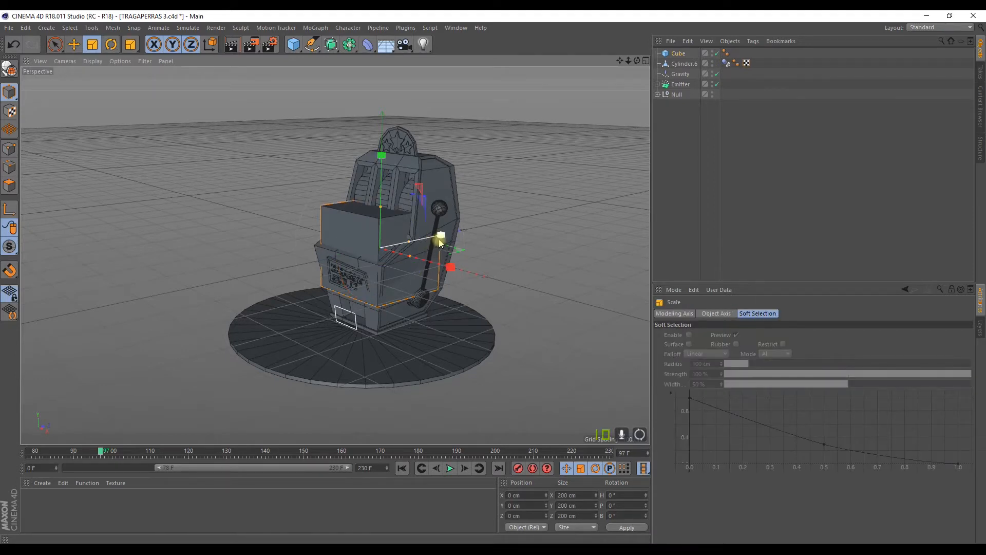
{"action": "key", "text": "e"}
{"action": "left_click_drag", "start_coordinate": [437, 238], "coordinate": [289, 271]}
{"action": "left_click_drag", "start_coordinate": [280, 223], "coordinate": [348, 390]}
{"action": "left_click_drag", "start_coordinate": [349, 326], "coordinate": [334, 331]}
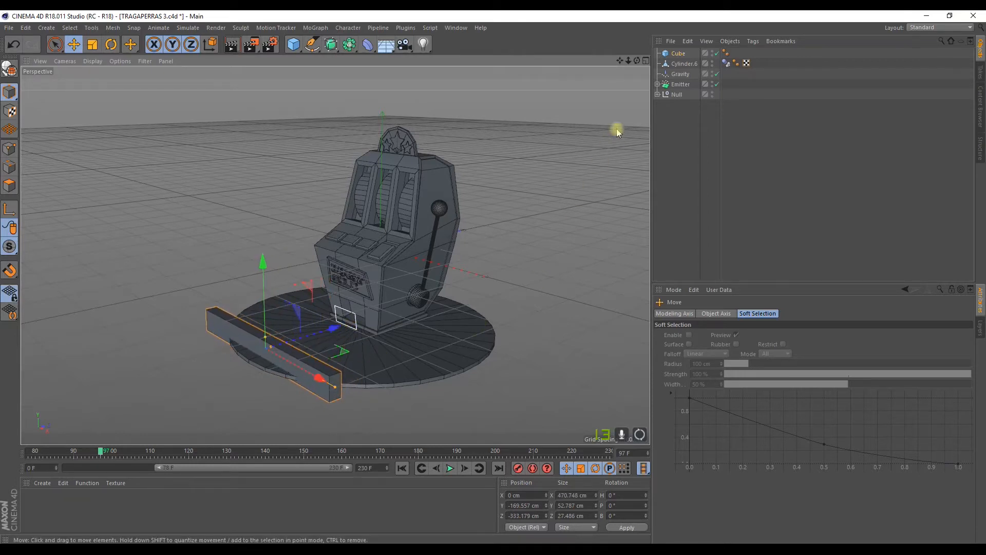
Step: Hide the bar-shaped cube and assign it a Collider Body simulation tag
{"action": "left_click", "coordinate": [713, 54]}
{"action": "right_click", "coordinate": [685, 54]}
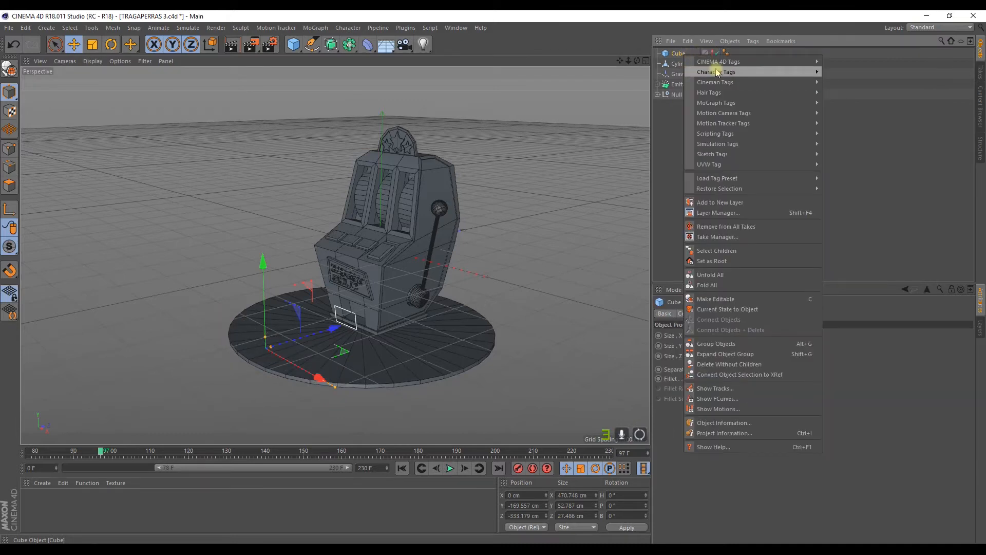
{"action": "mouse_move", "coordinate": [748, 143]}
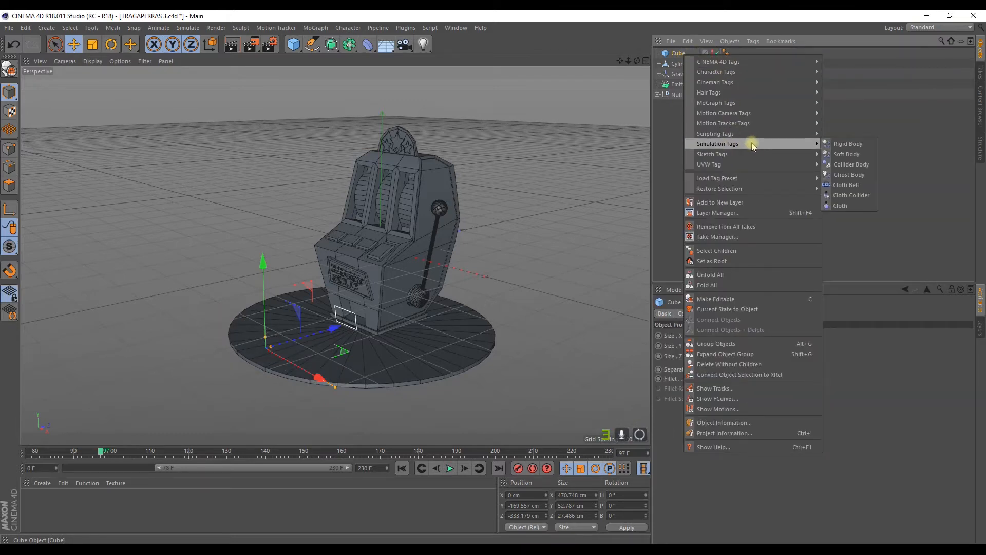
{"action": "left_click", "coordinate": [848, 164]}
Step: Play back the coin payout to frame 215 and render the current view of the machine
{"action": "left_click_drag", "start_coordinate": [446, 343], "coordinate": [406, 353], "text": "alt"}
{"action": "left_click", "coordinate": [450, 468]}
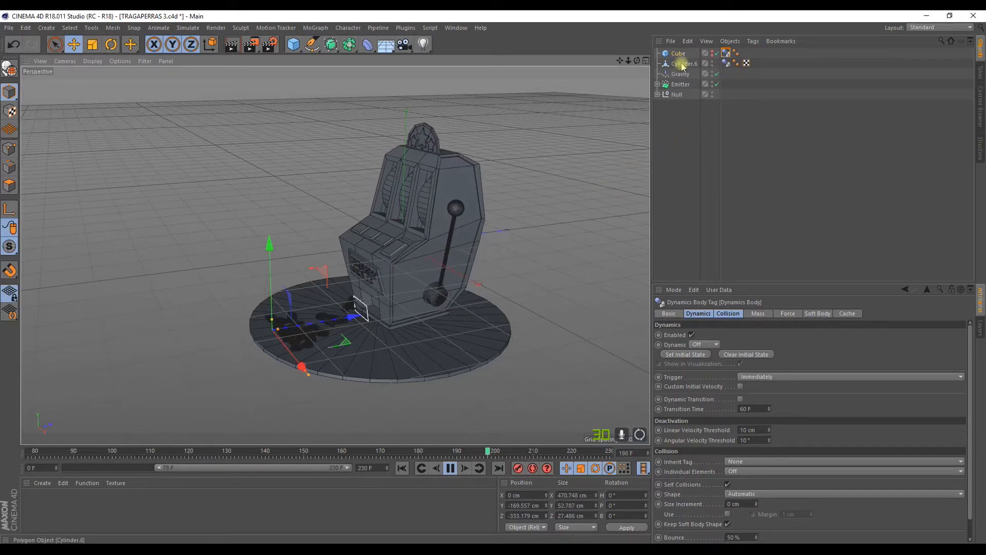
{"action": "left_click_drag", "start_coordinate": [484, 215], "coordinate": [475, 291], "text": "alt"}
{"action": "left_click_drag", "start_coordinate": [459, 330], "coordinate": [315, 114], "text": "alt"}
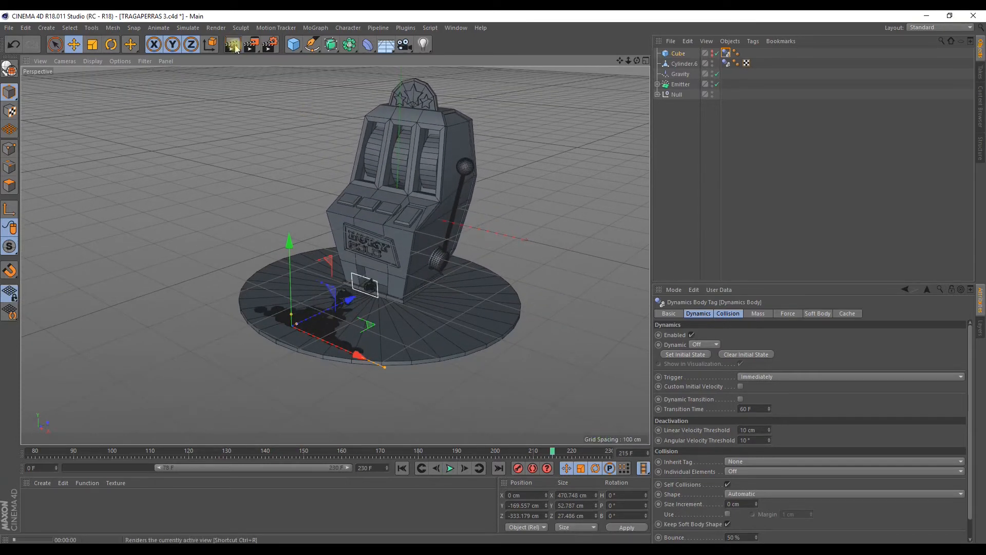
{"action": "left_click", "coordinate": [232, 44]}
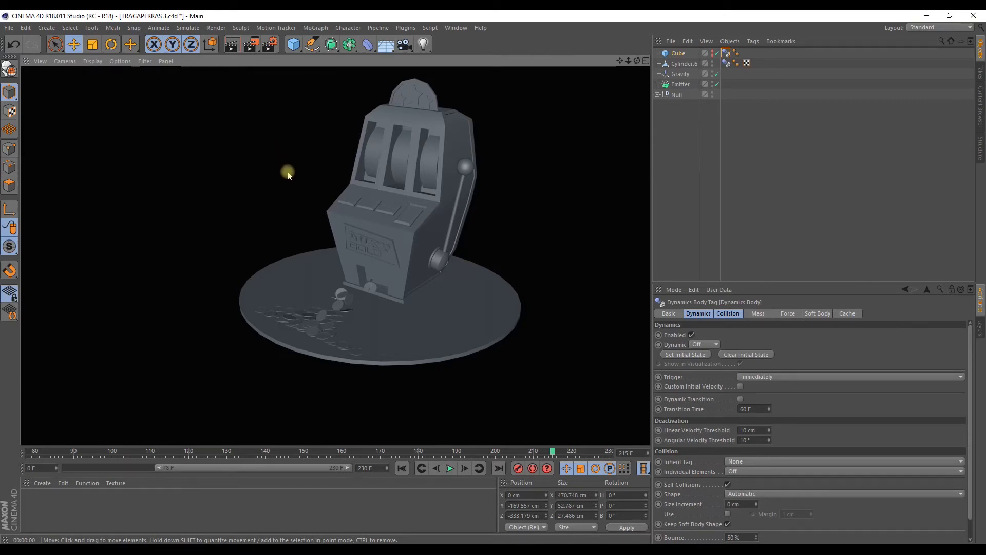
Step: Compare the coin emitter's Tangential option off and on during playback, and leave it enabled
{"action": "scroll", "coordinate": [329, 326], "scroll_direction": "up", "scroll_amount": 3}
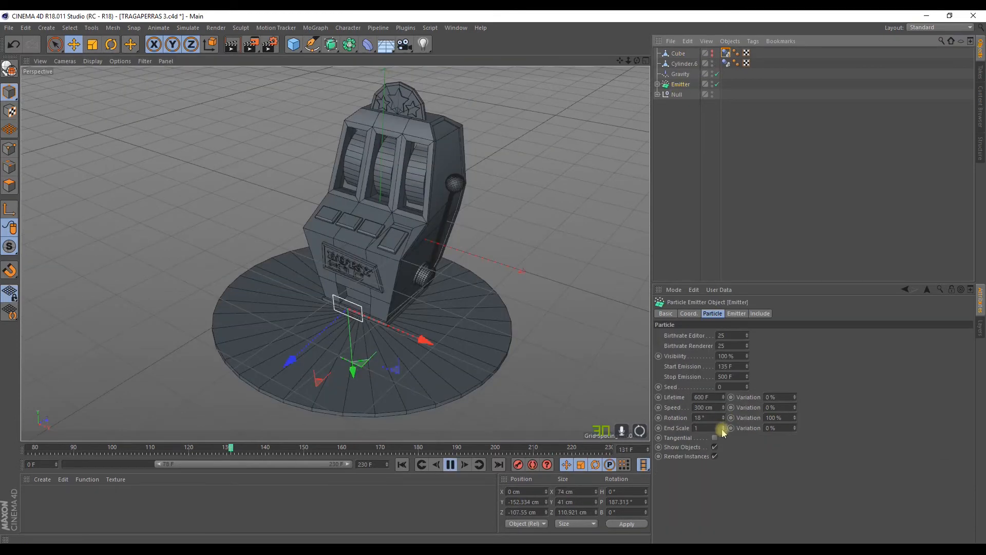
{"action": "left_click", "coordinate": [715, 439]}
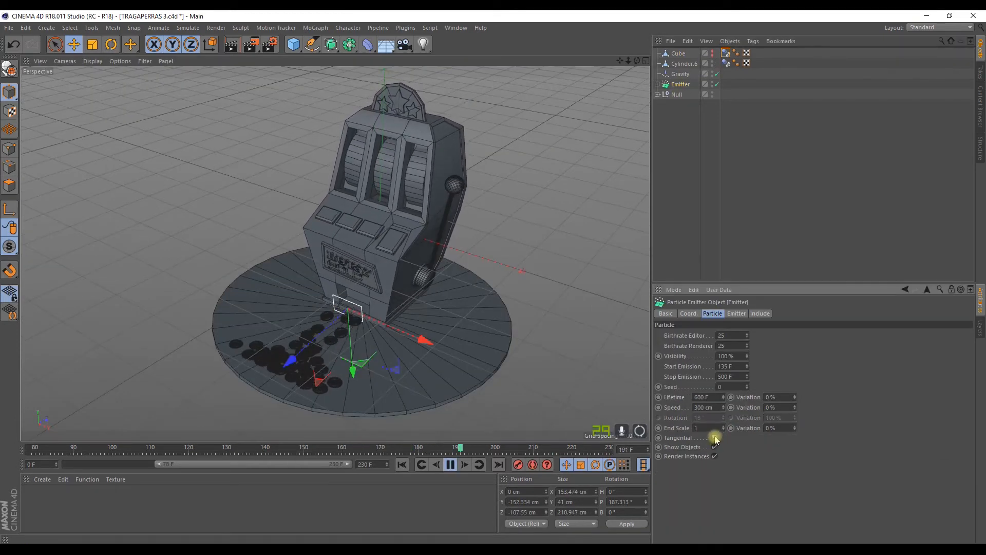
{"action": "left_click", "coordinate": [715, 439]}
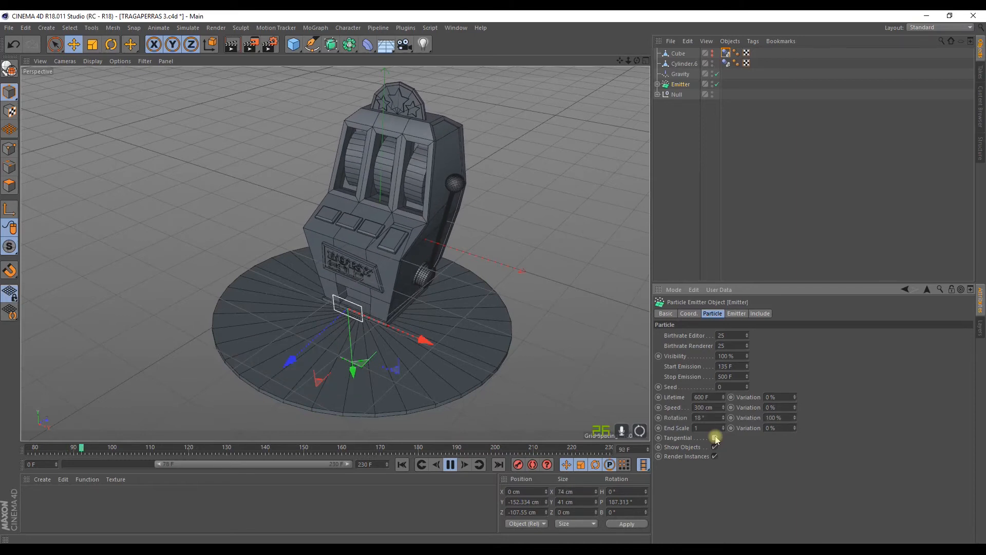
{"action": "left_click", "coordinate": [715, 439]}
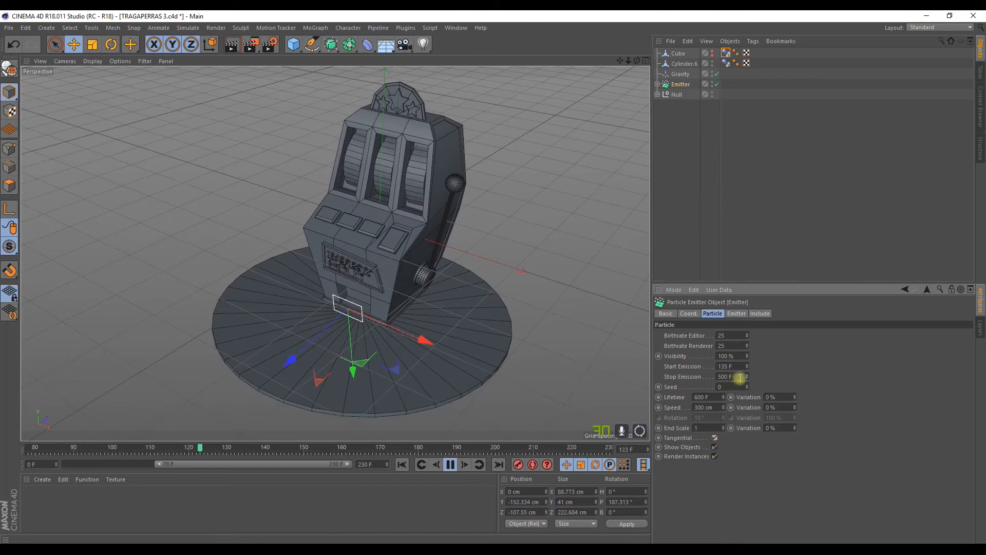
Step: Raise the coin emitter's editor and renderer birthrates to 40
{"action": "left_click", "coordinate": [749, 339]}
{"action": "left_click_drag", "start_coordinate": [748, 335], "coordinate": [748, 331]}
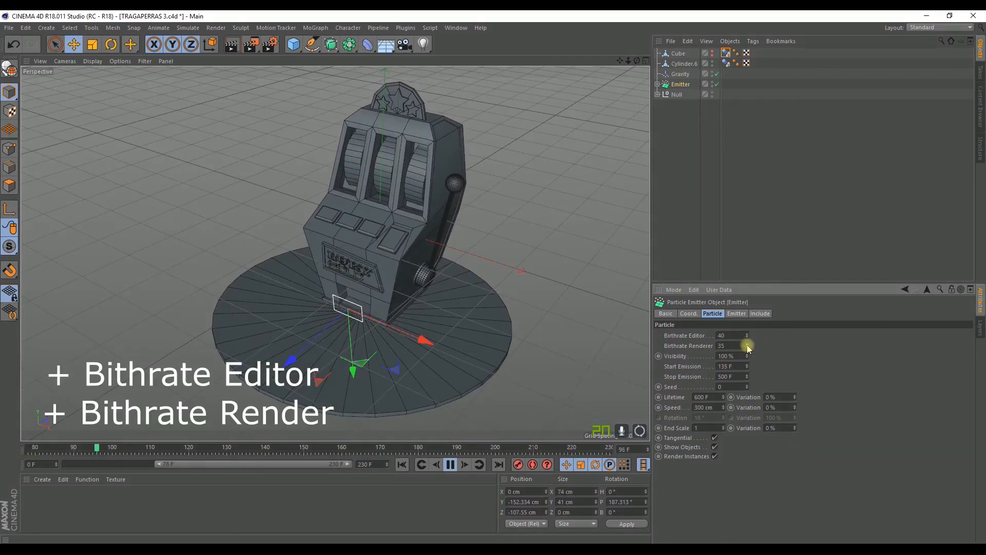
{"action": "left_click", "coordinate": [747, 348]}
{"action": "left_click", "coordinate": [747, 348]}
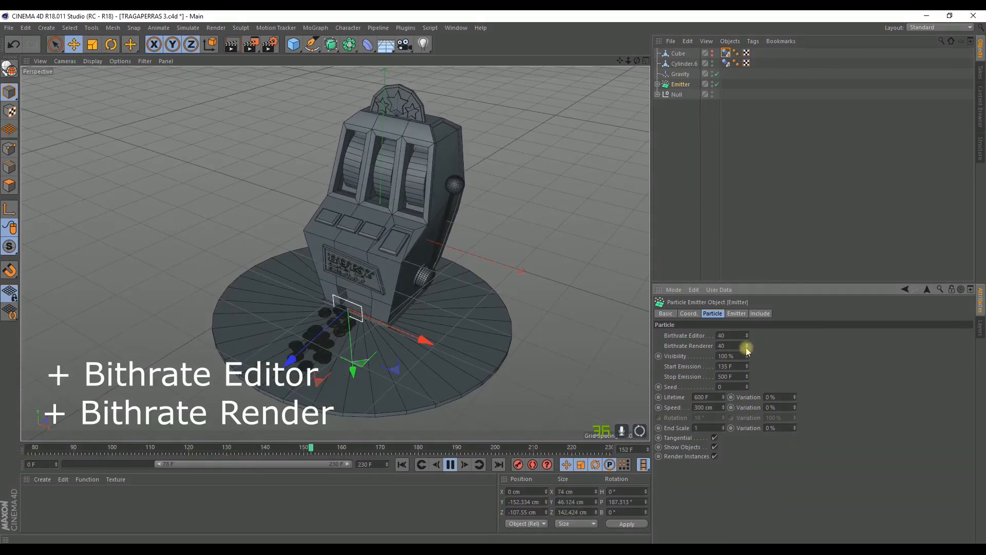
Step: Stop the playback at frame 227 and render the current view to check the coin pile
{"action": "left_click", "coordinate": [451, 464]}
{"action": "left_click", "coordinate": [232, 45]}
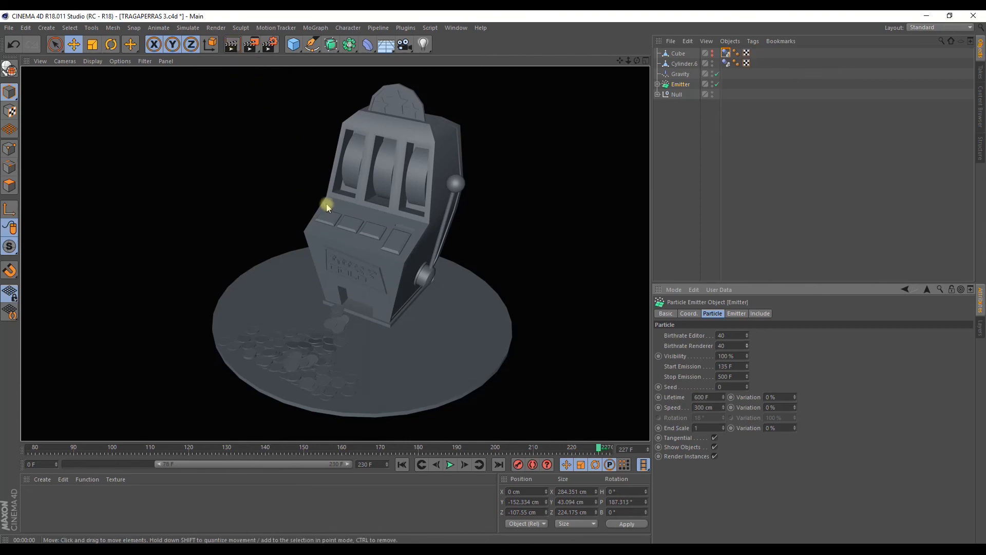
{"action": "left_click_drag", "start_coordinate": [621, 61], "coordinate": [599, 61]}
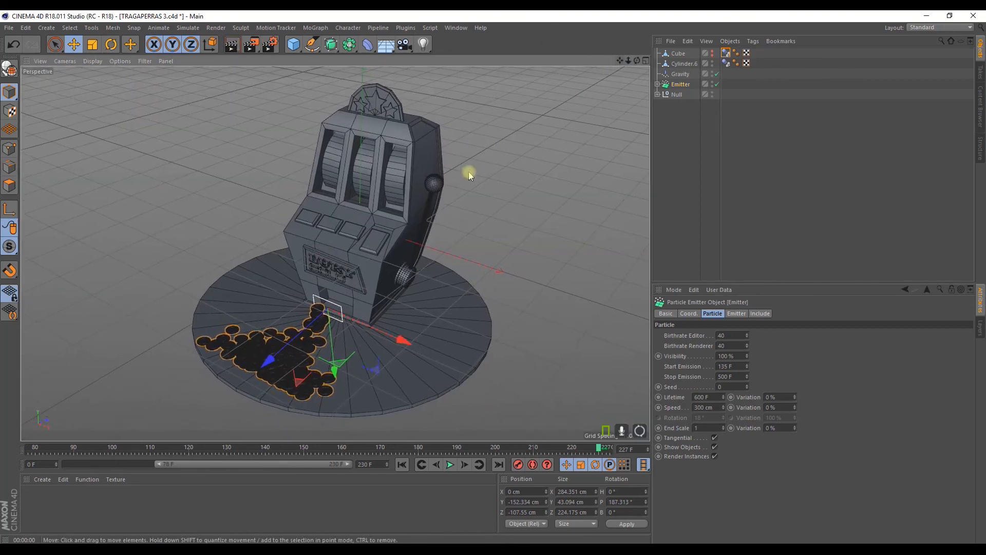